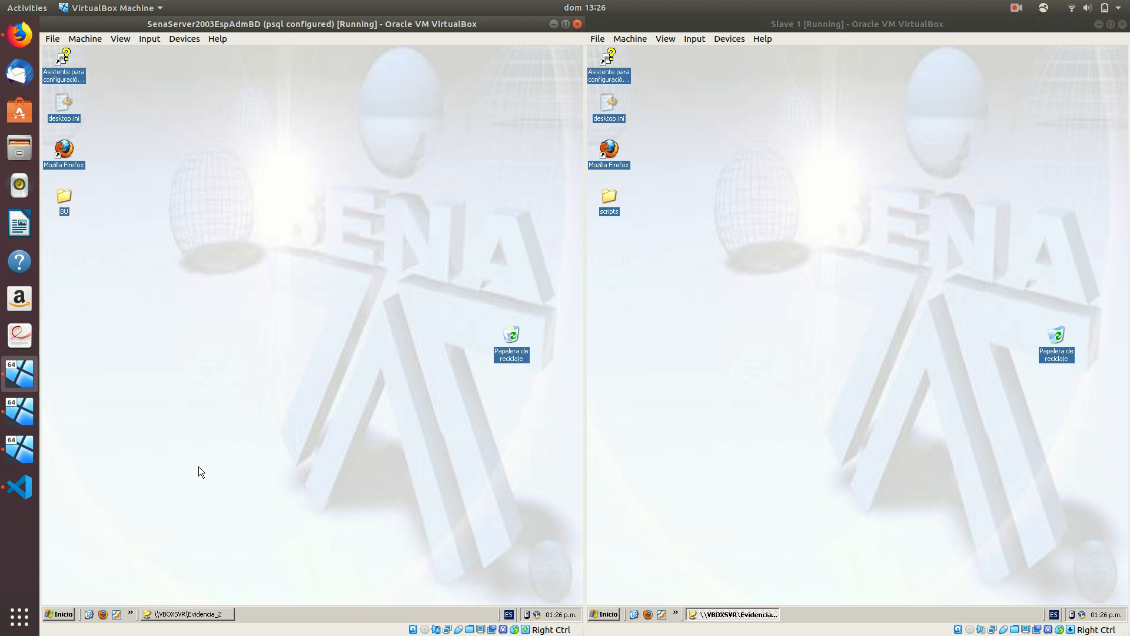
Run ipconfig on the master VM to confirm its IP is 192.168.1.101
key("Return")
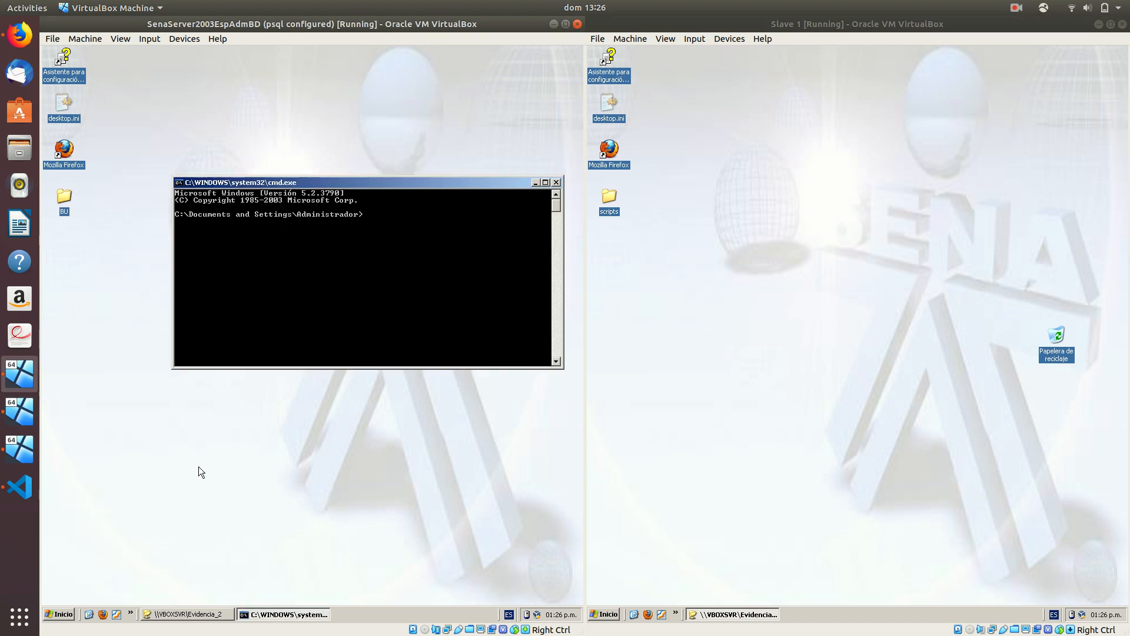
left_click_drag(320, 185, 265, 248)
type("ipconfig")
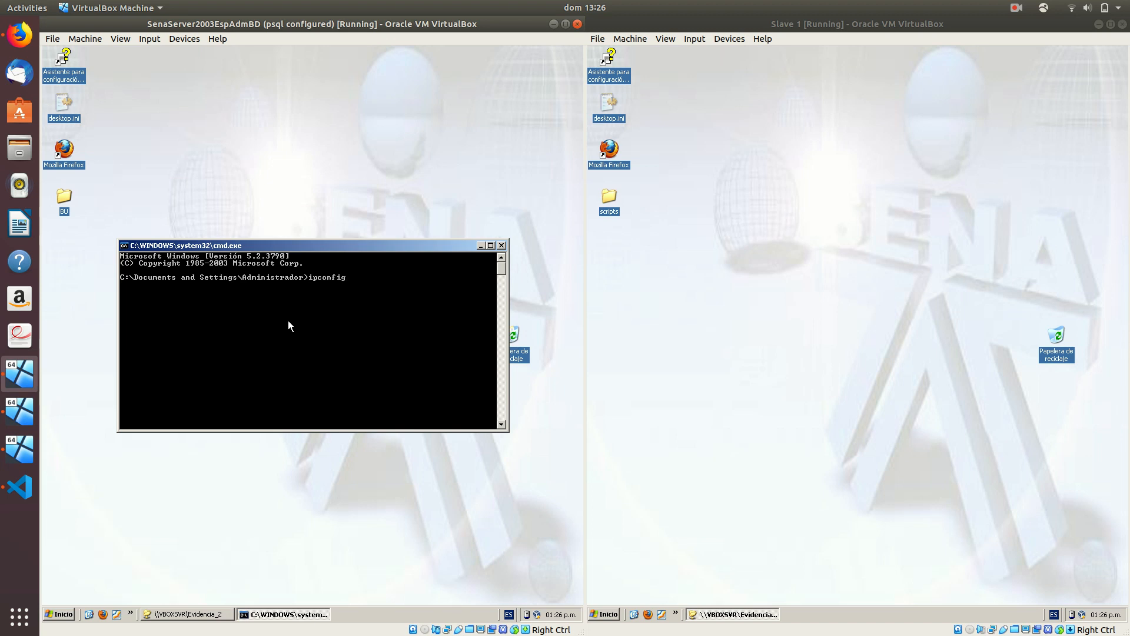
key("Return")
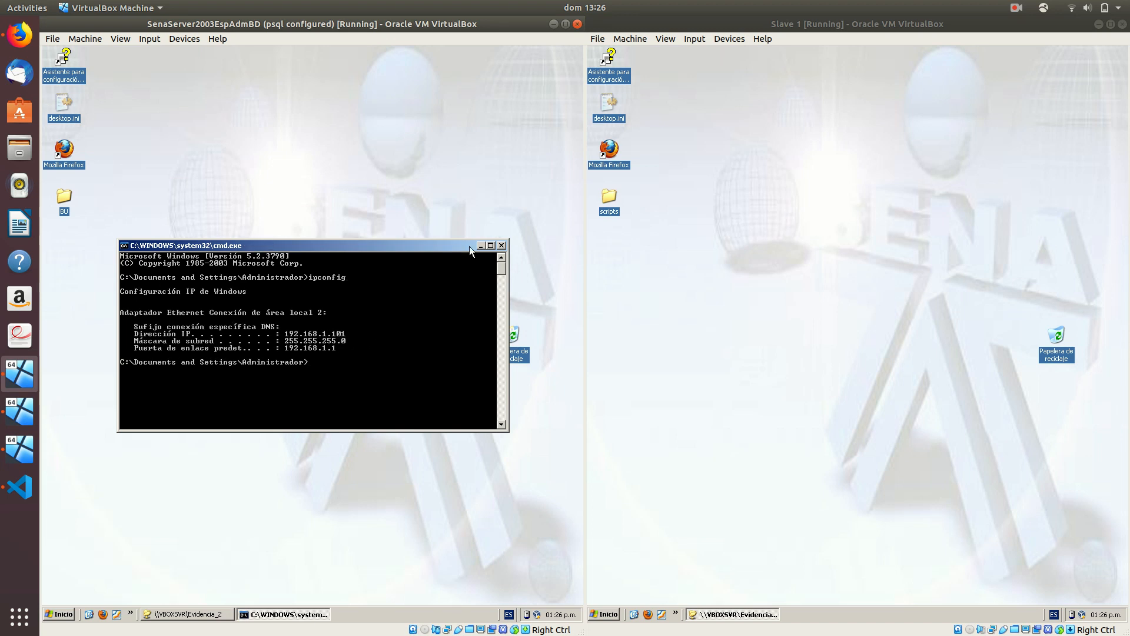
left_click(501, 245)
Run ipconfig on Slave 1 to confirm its IP is 192.168.1.102
left_click(794, 380)
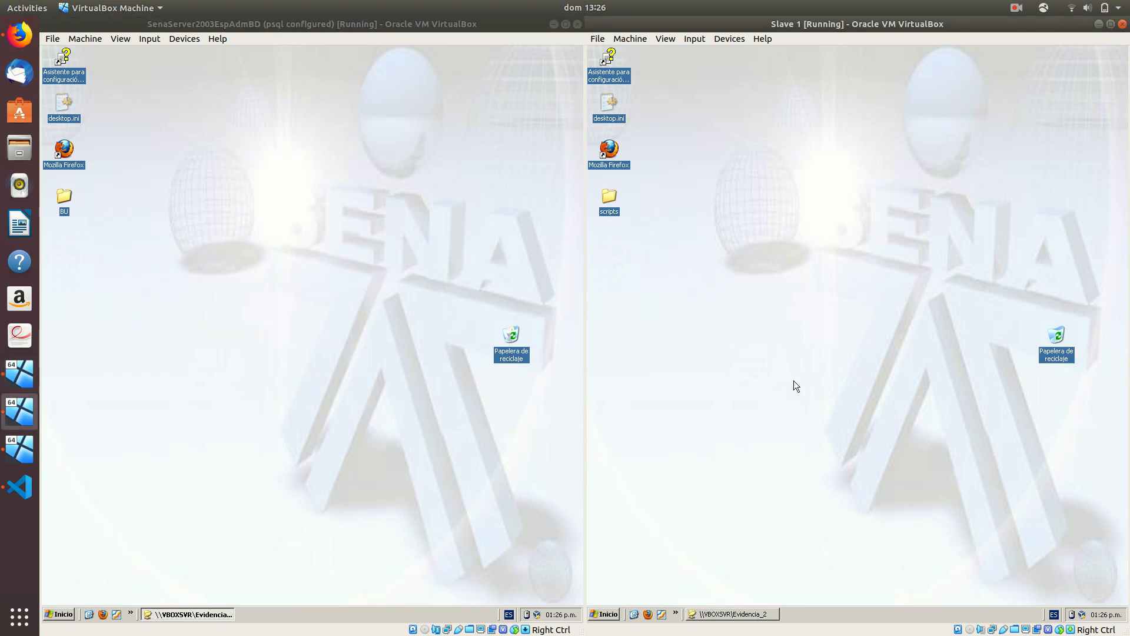
key("super+r")
type("cmd")
key("Return")
type("ipconfig")
key("Return")
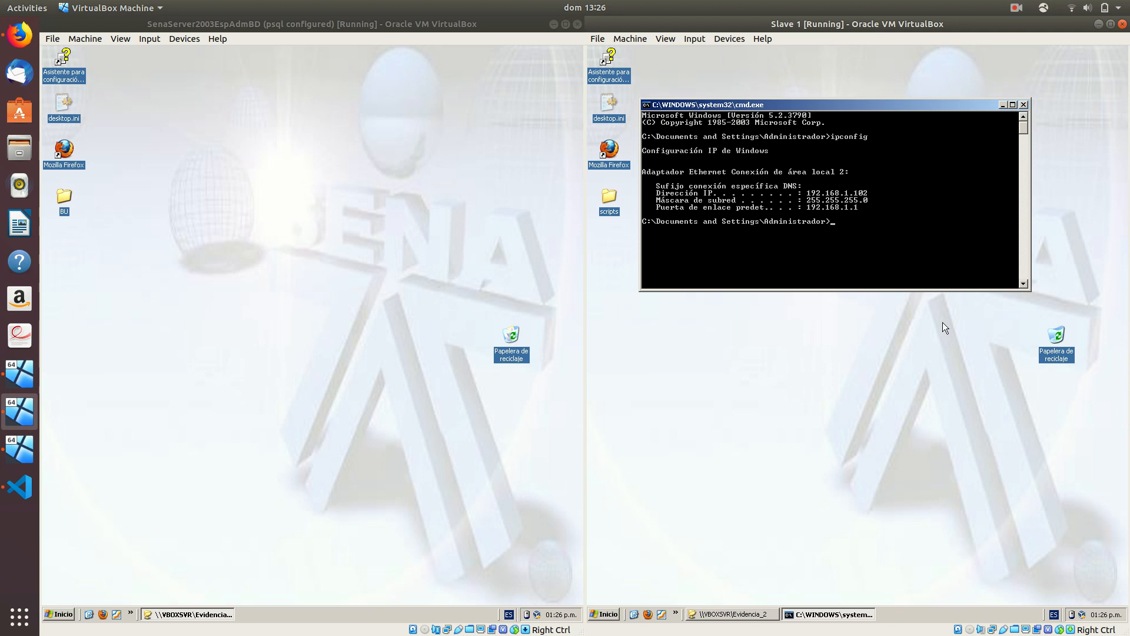
left_click(1024, 105)
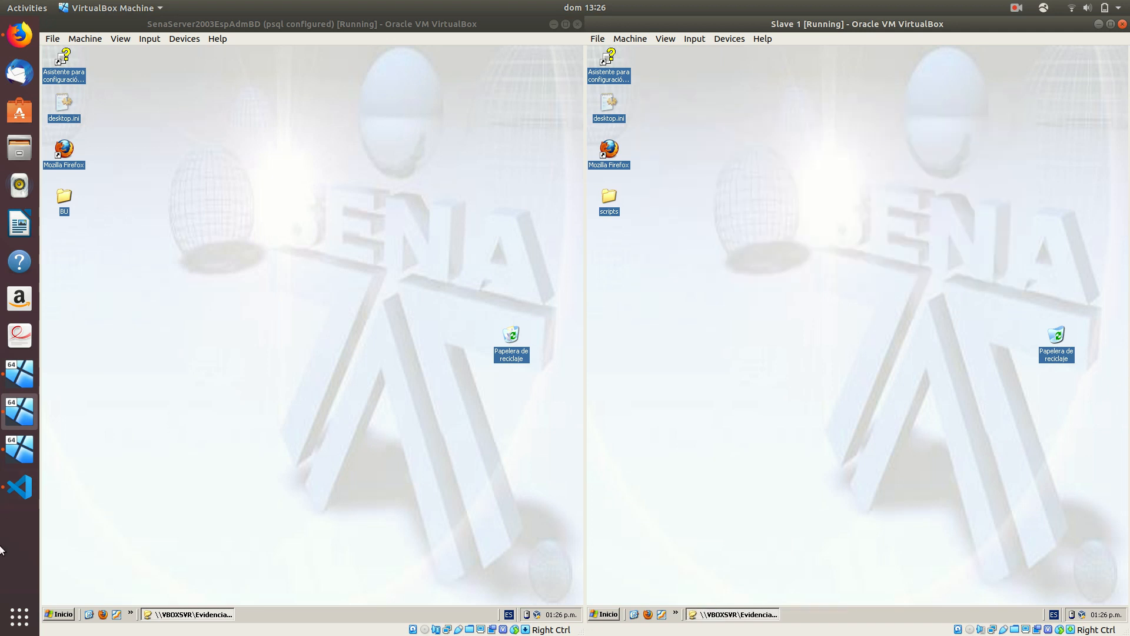
Check with ipconfig that Slave 2's IP is 192.168.1.103, then refocus the master VM
left_click(20, 449)
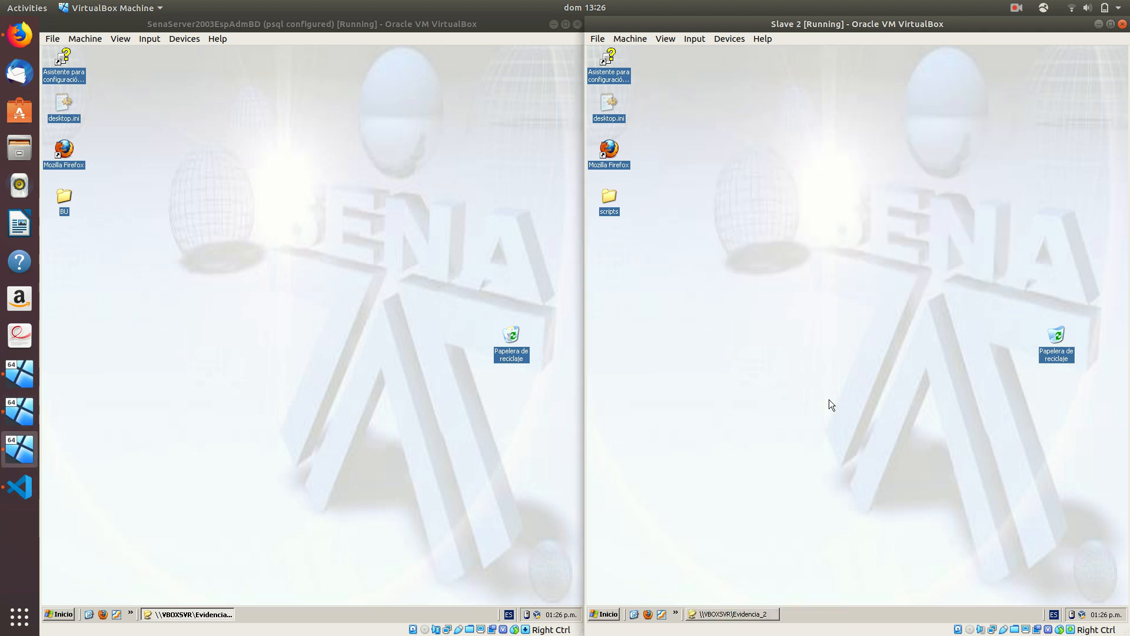
key("super+r")
key("Return")
type("ipconfig")
key("Return")
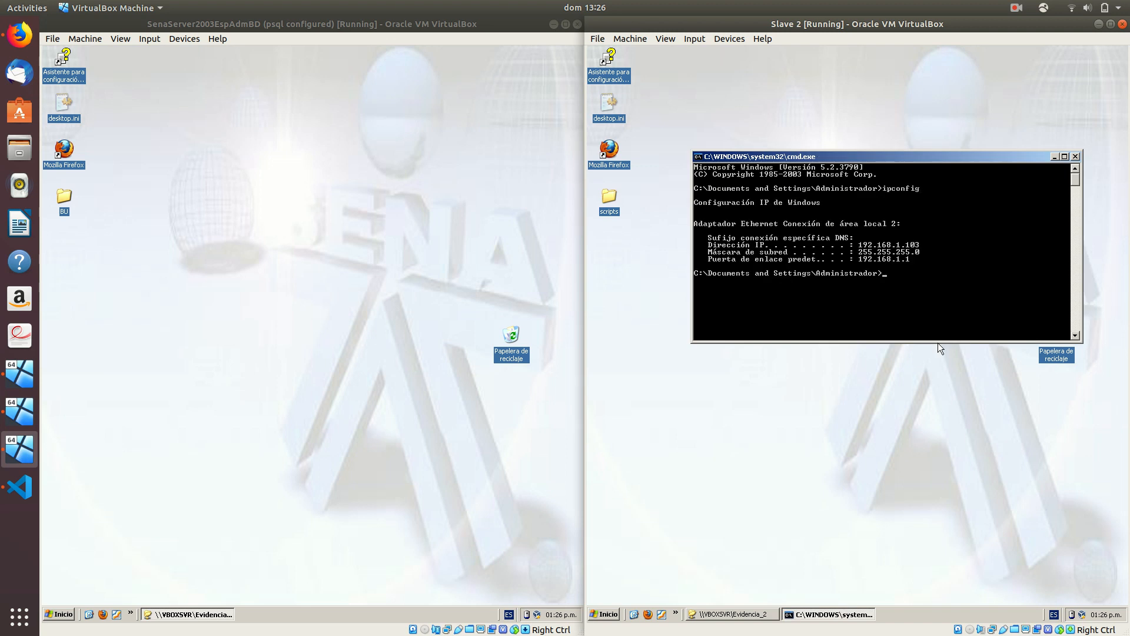
left_click(1074, 157)
left_click(279, 319)
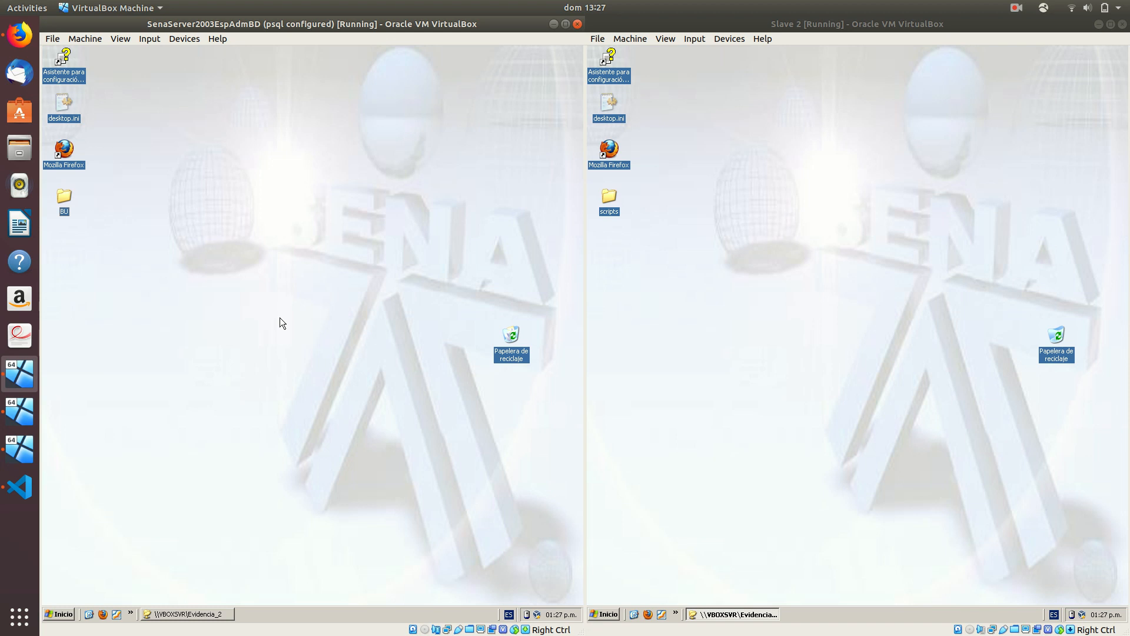
left_click(58, 618)
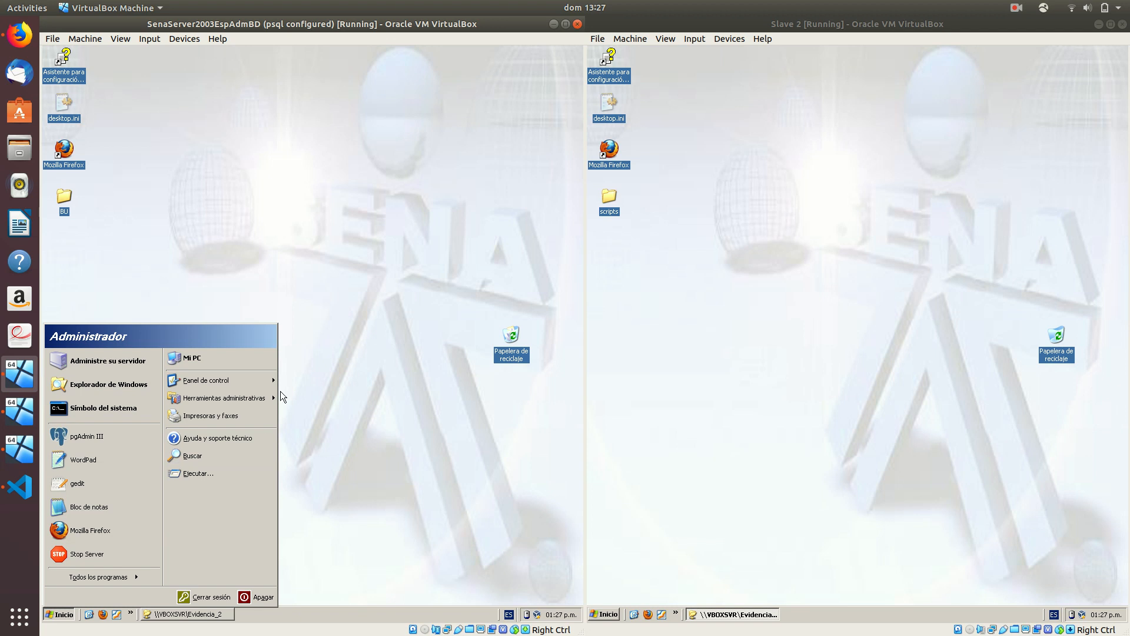
mouse_move(258, 383)
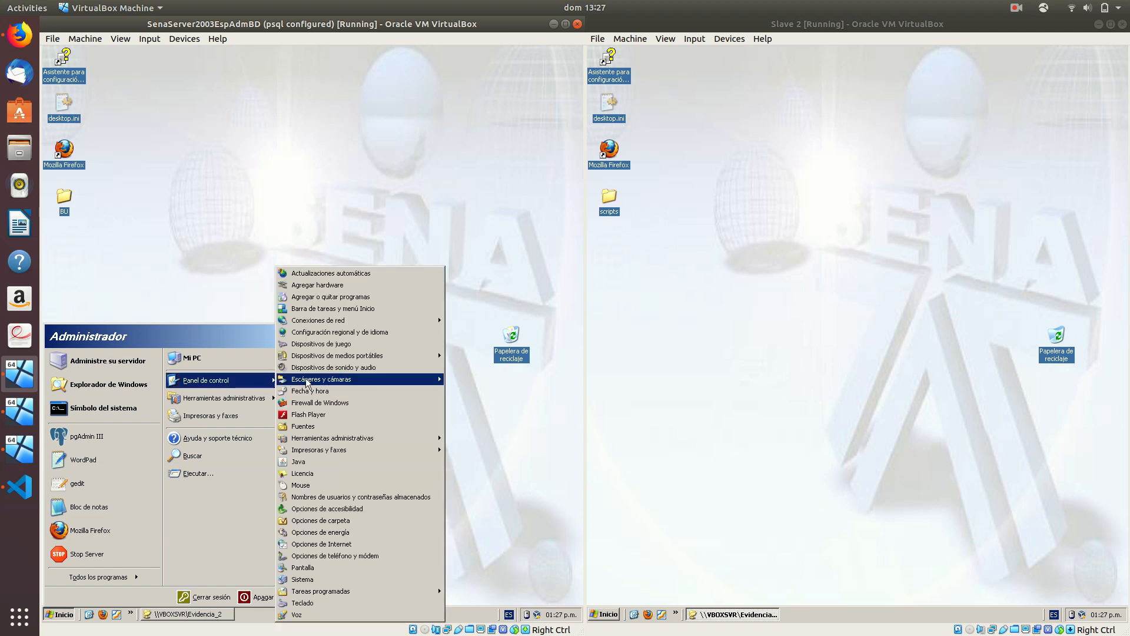
left_click(324, 405)
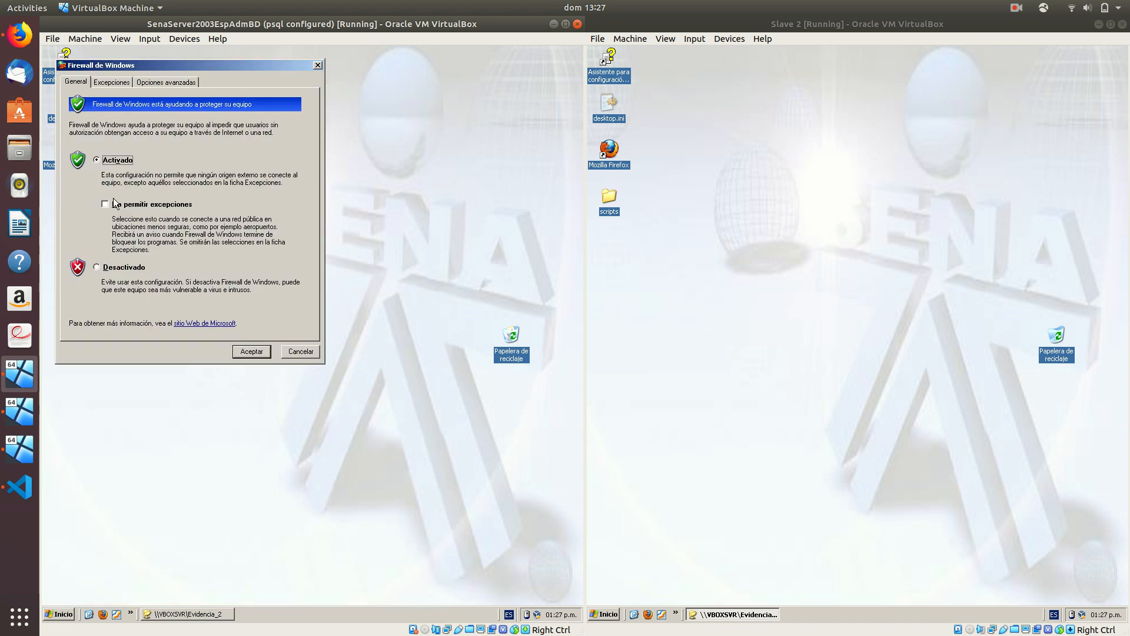
left_click(114, 83)
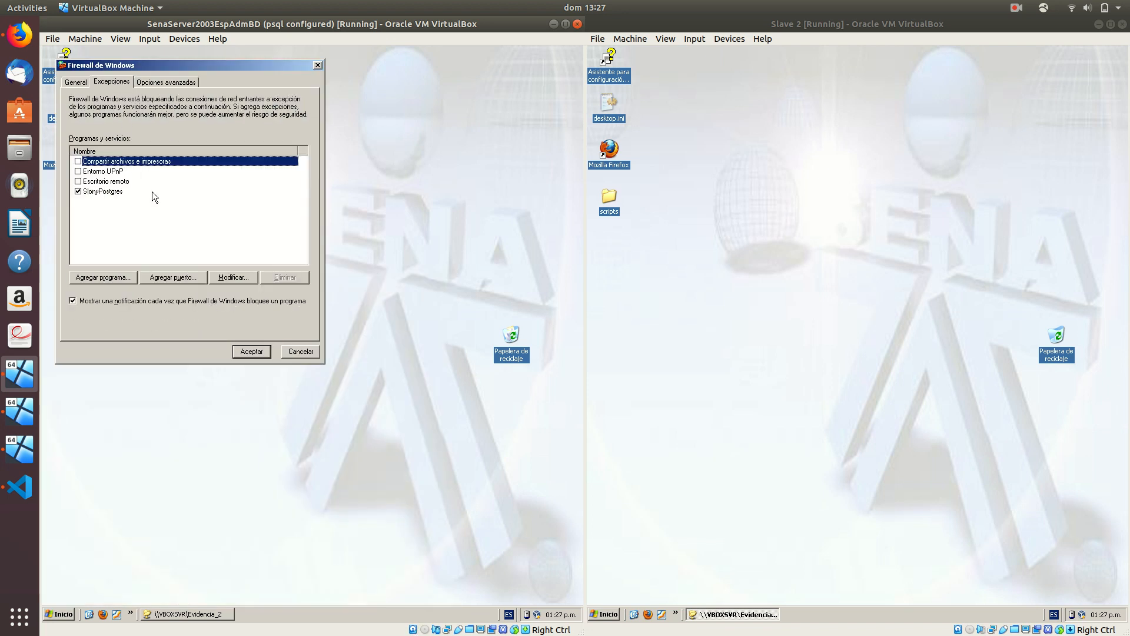
left_click(114, 195)
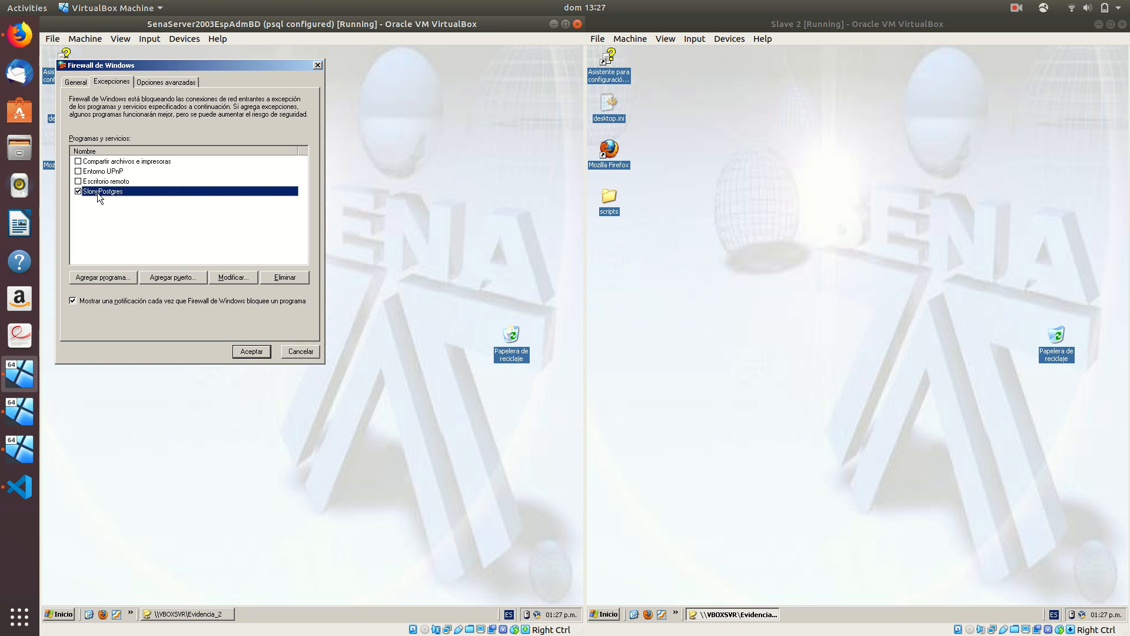
double_click(113, 192)
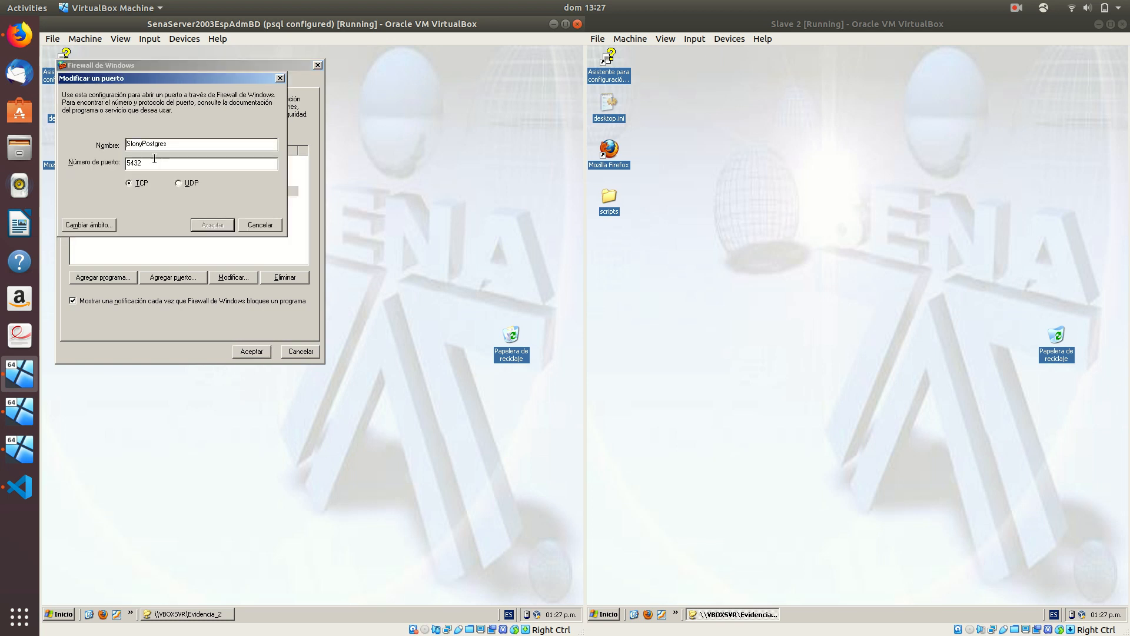
left_click_drag(148, 163, 125, 163)
left_click(281, 78)
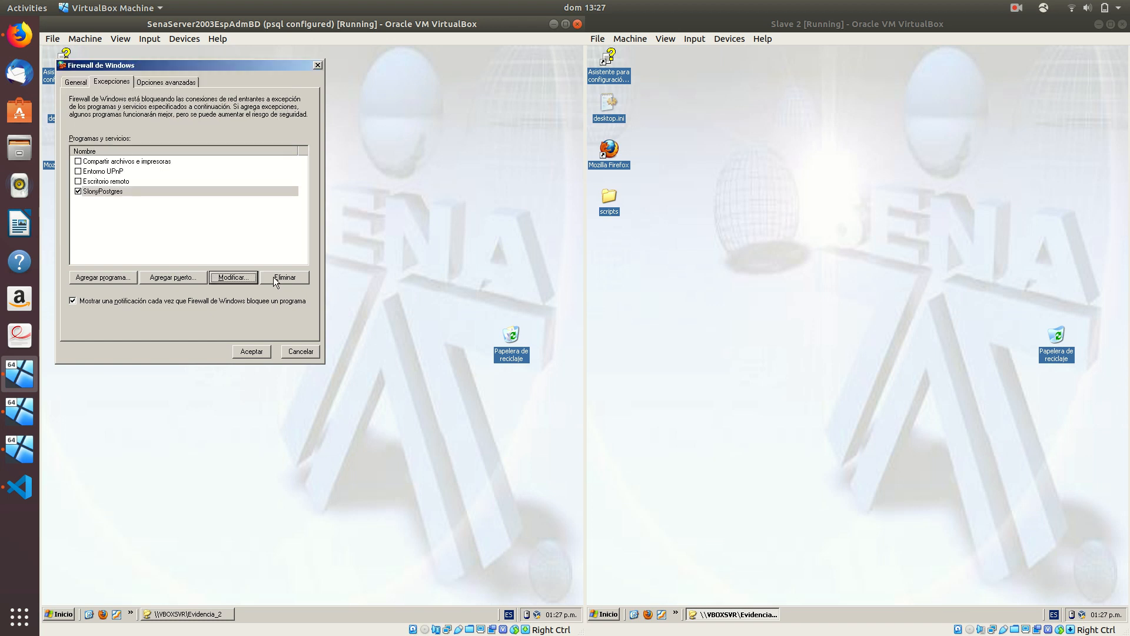
left_click(295, 355)
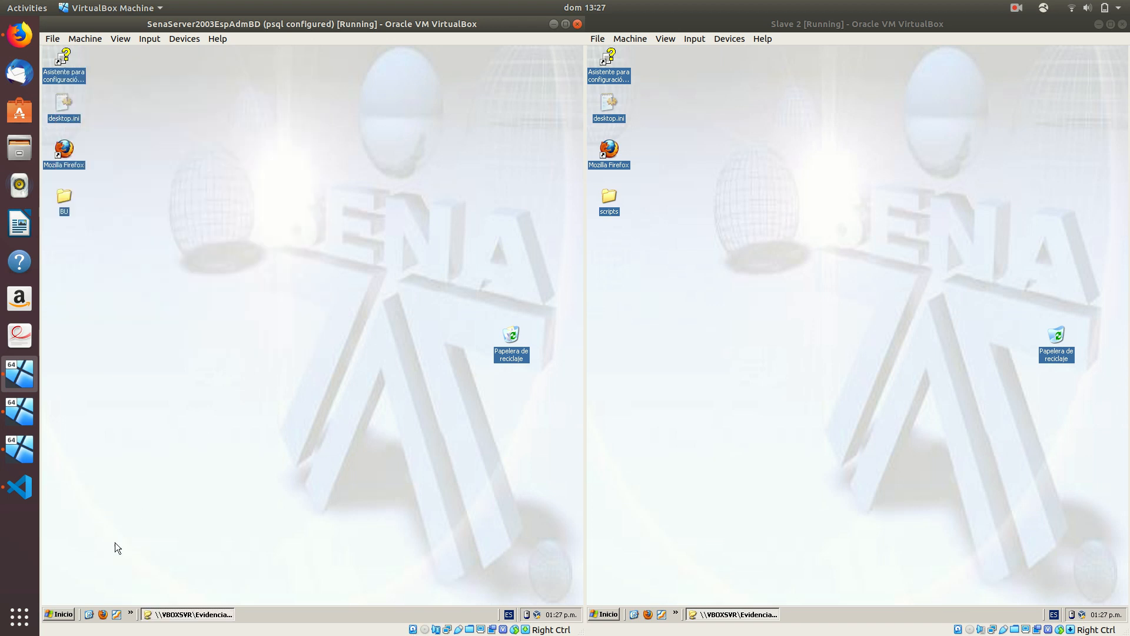
Launch pgAdmin III and verify the Slony-I path is C:\Archivos de programa\PostgreSQL\8.4
left_click(62, 614)
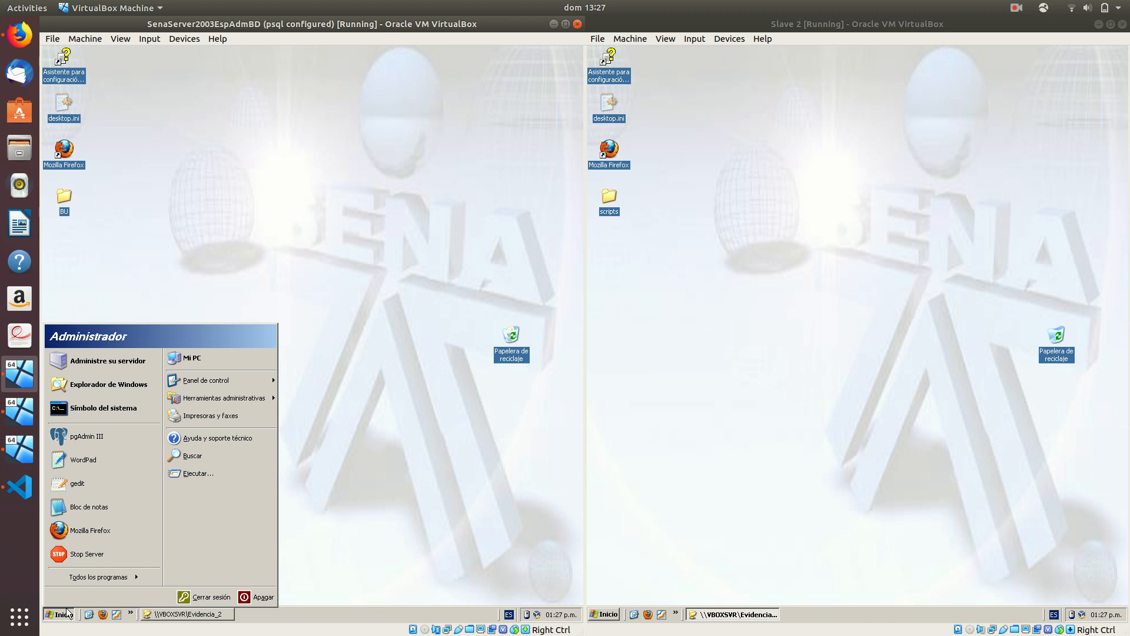
left_click(113, 448)
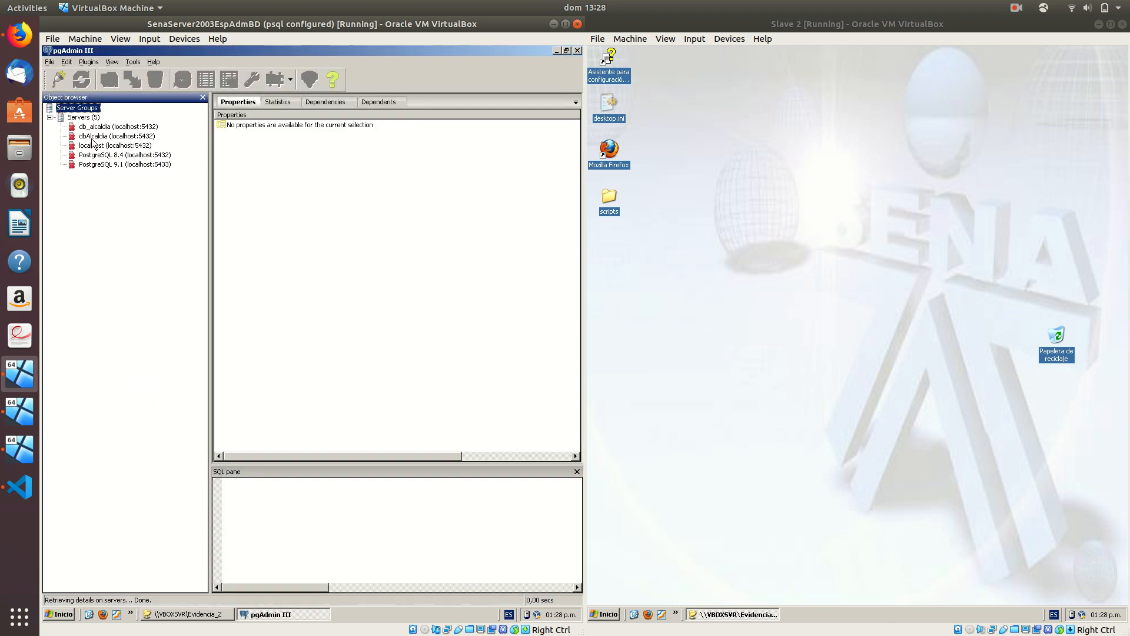
left_click(50, 62)
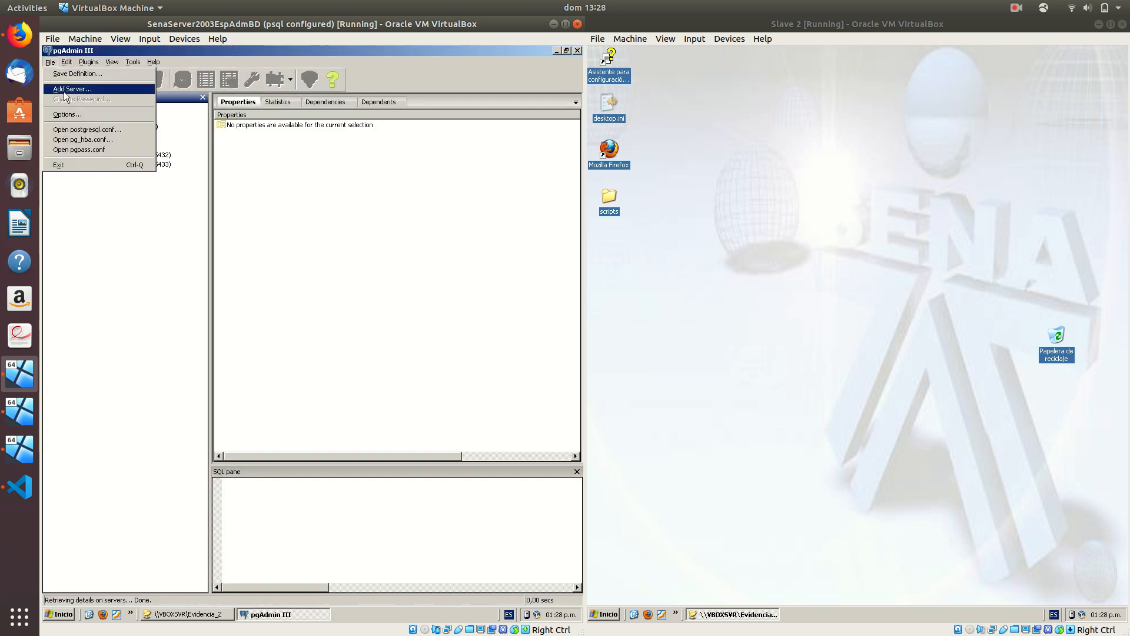
left_click(68, 115)
left_click_drag(460, 304, 301, 317)
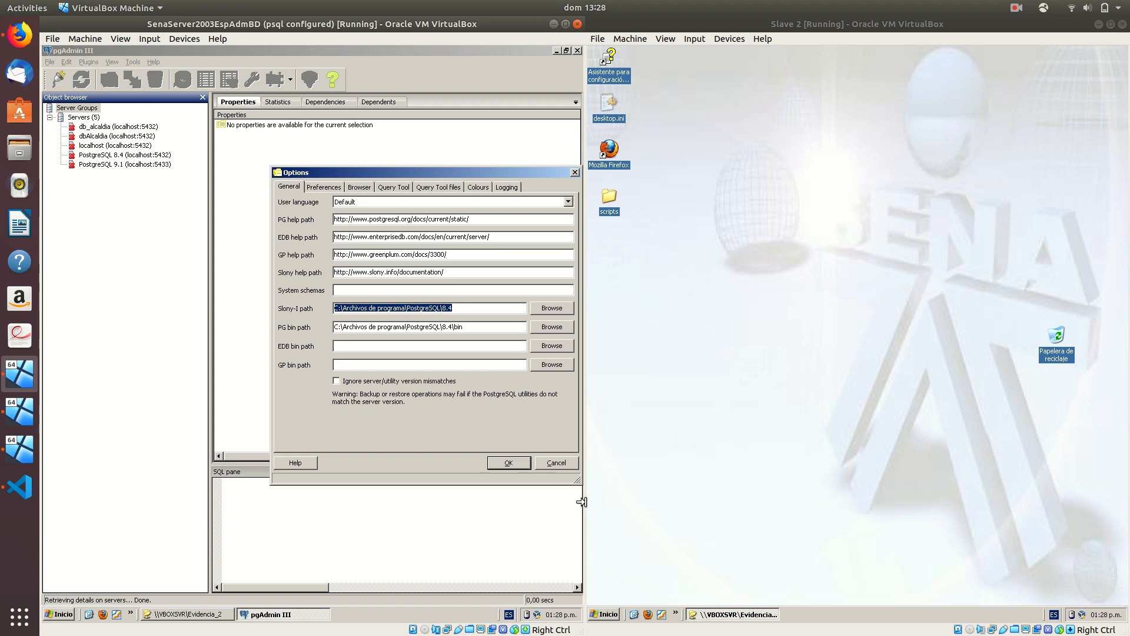
left_click(508, 463)
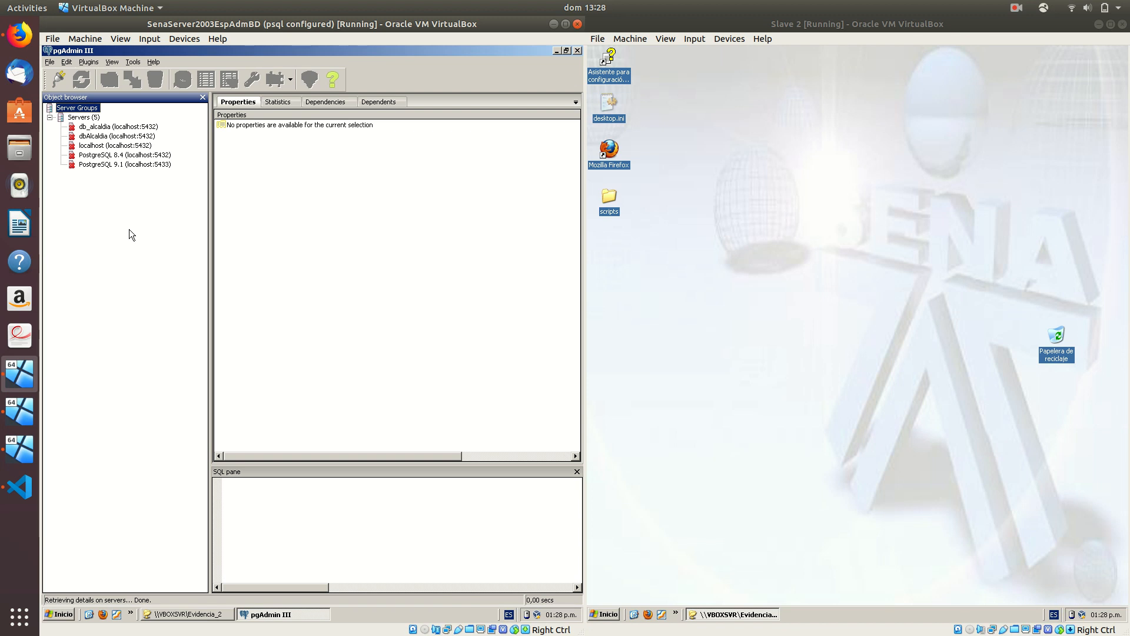
Connect to the PostgreSQL 8.4 server with its password and start a backup of secSalud
double_click(115, 154)
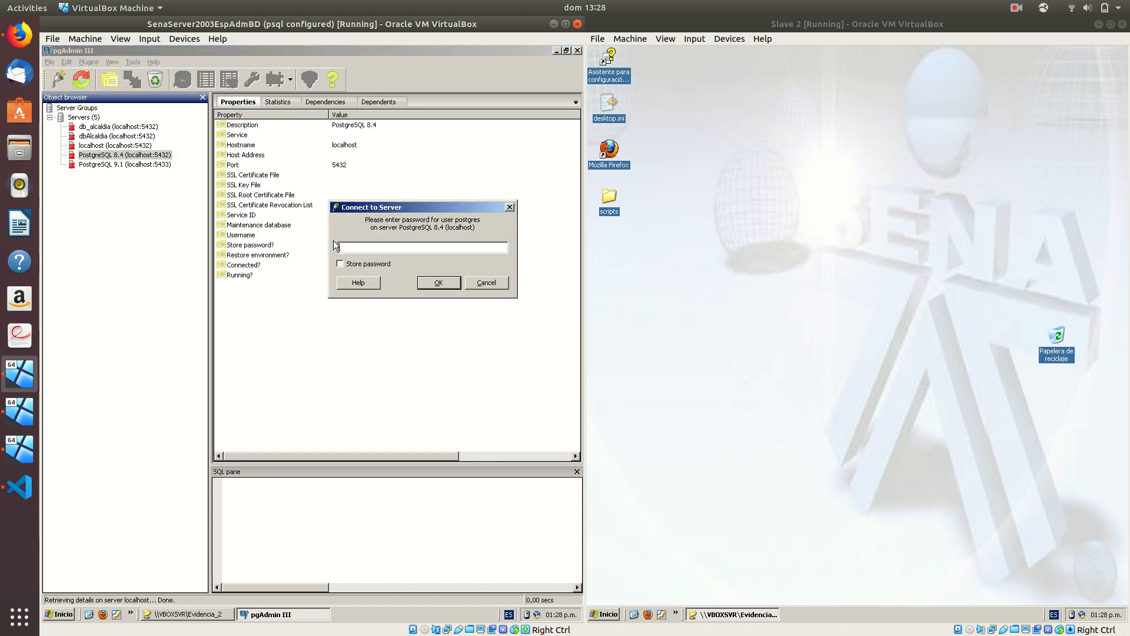
type("••••••••••••••••")
key("Return")
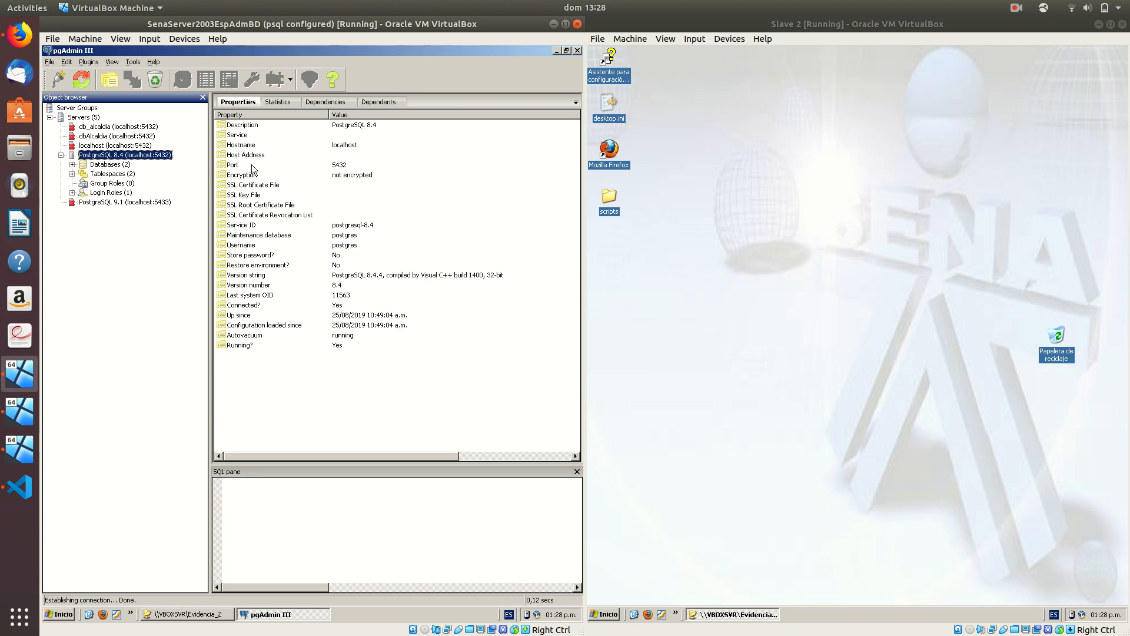
left_click(72, 165)
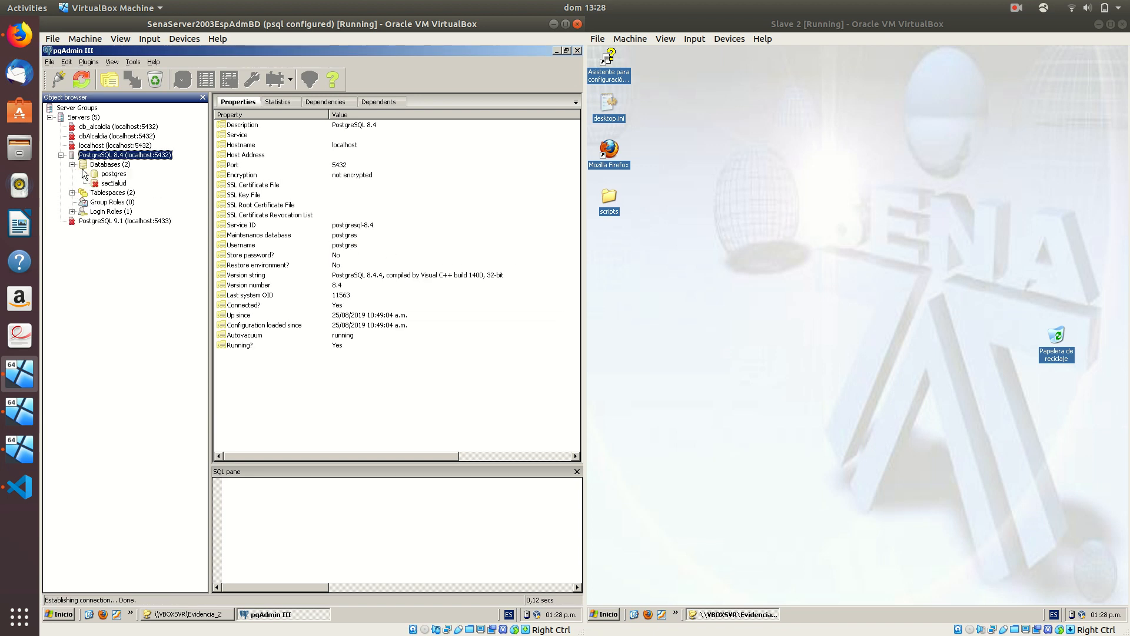
left_click(114, 184)
right_click(116, 185)
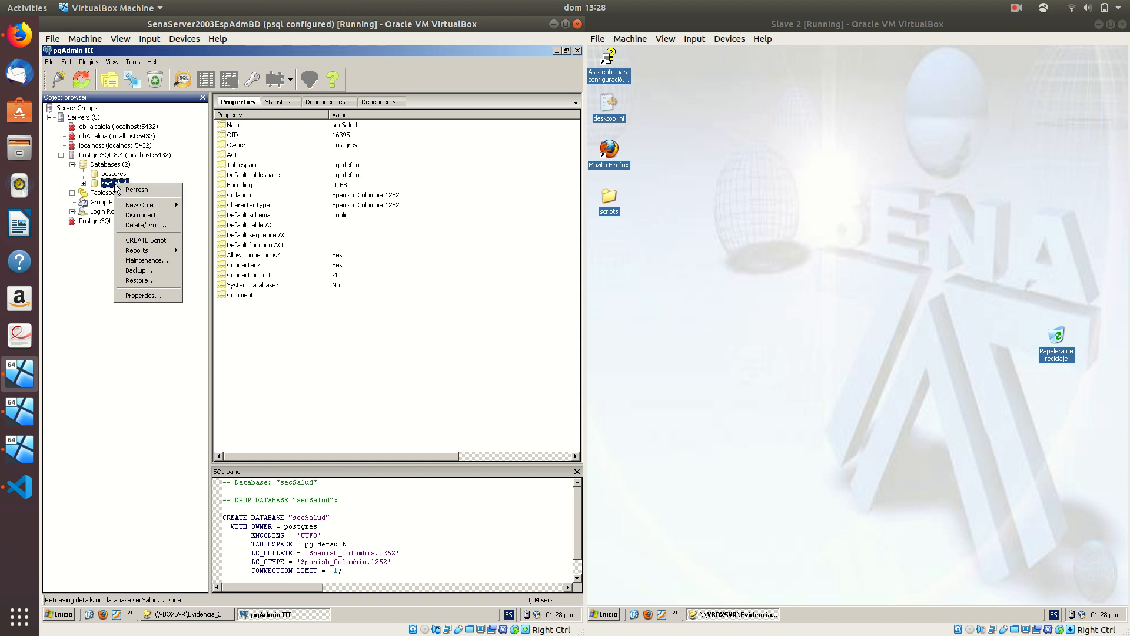
left_click(157, 269)
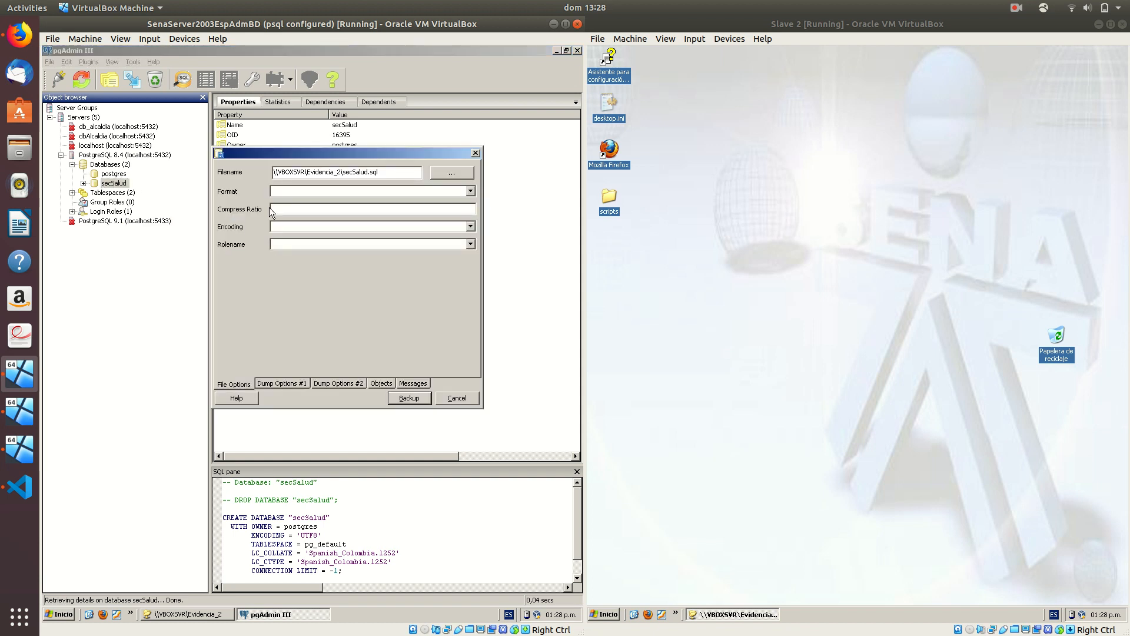
Set the backup to Plain format, UTF8 encoding, schema only, with column inserts and insert commands
left_click(401, 172)
left_click(393, 186)
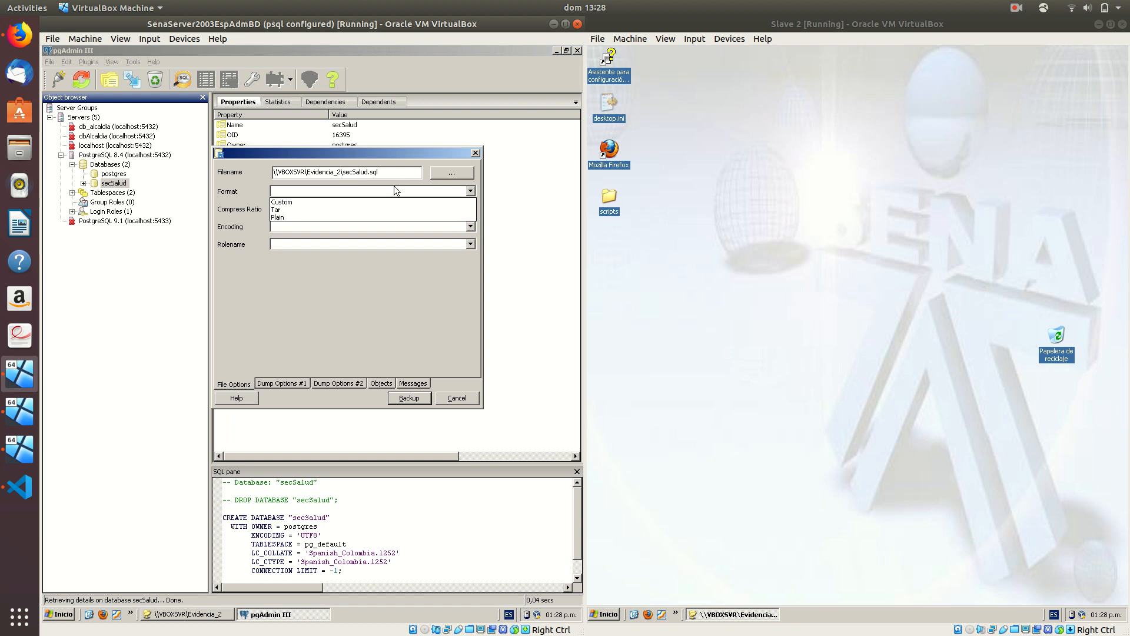
left_click(305, 216)
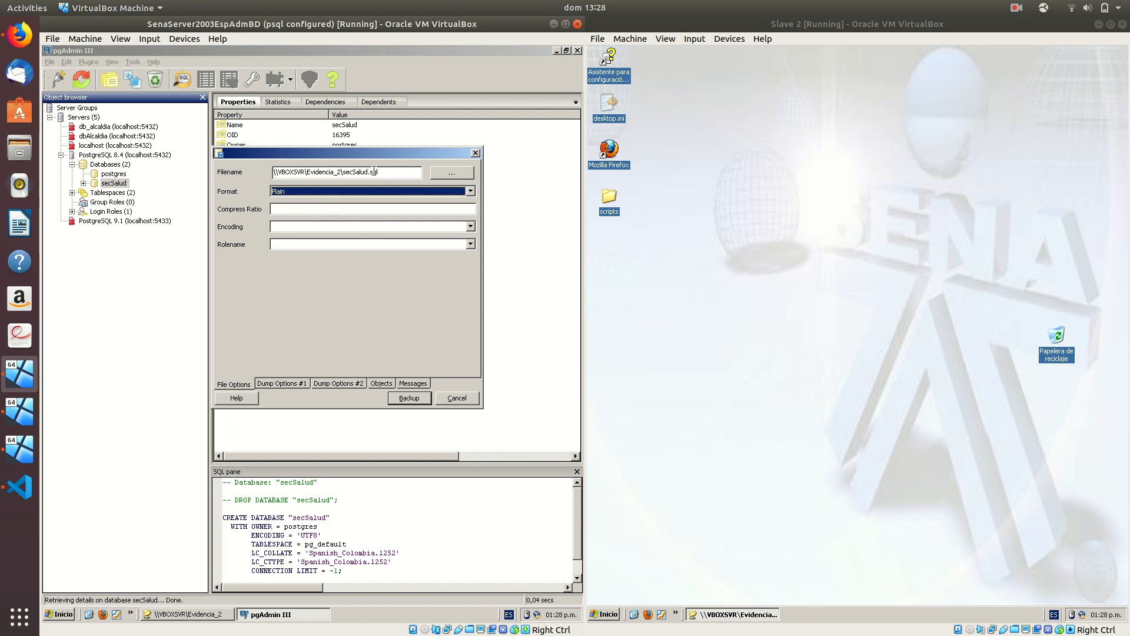
left_click(277, 226)
left_click(277, 226)
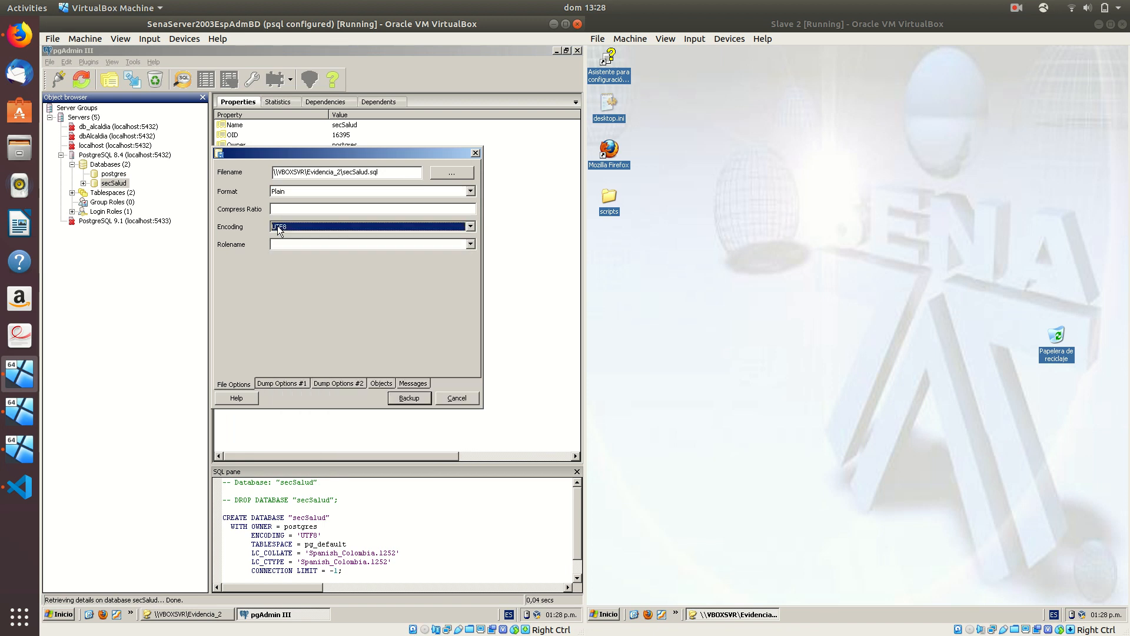
left_click(294, 383)
left_click(241, 191)
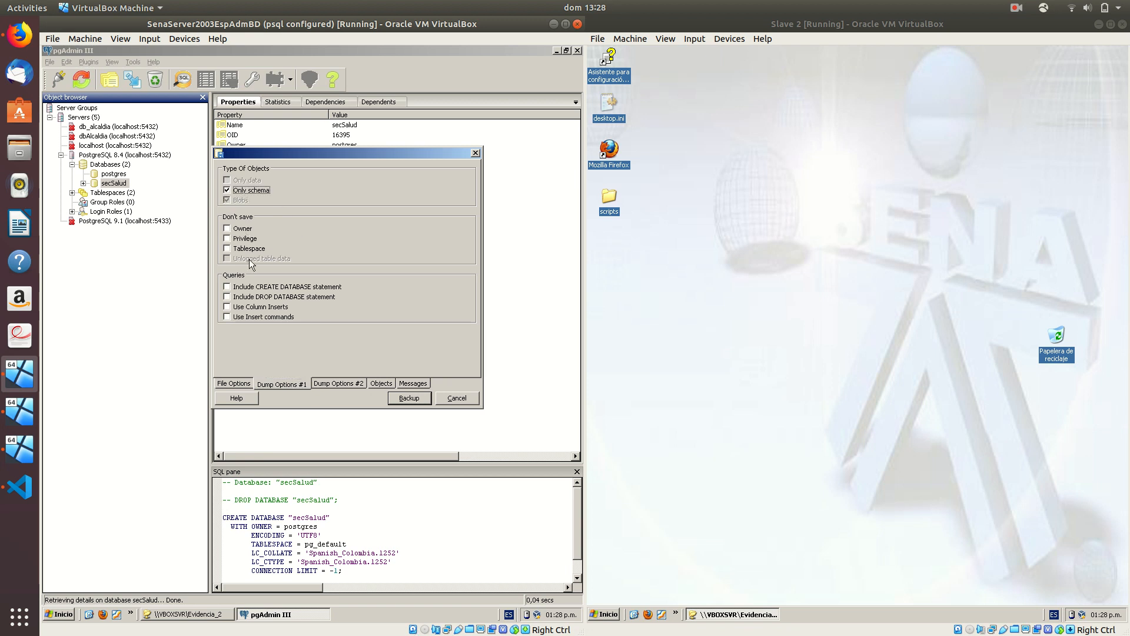
left_click(244, 307)
left_click(246, 316)
left_click(330, 381)
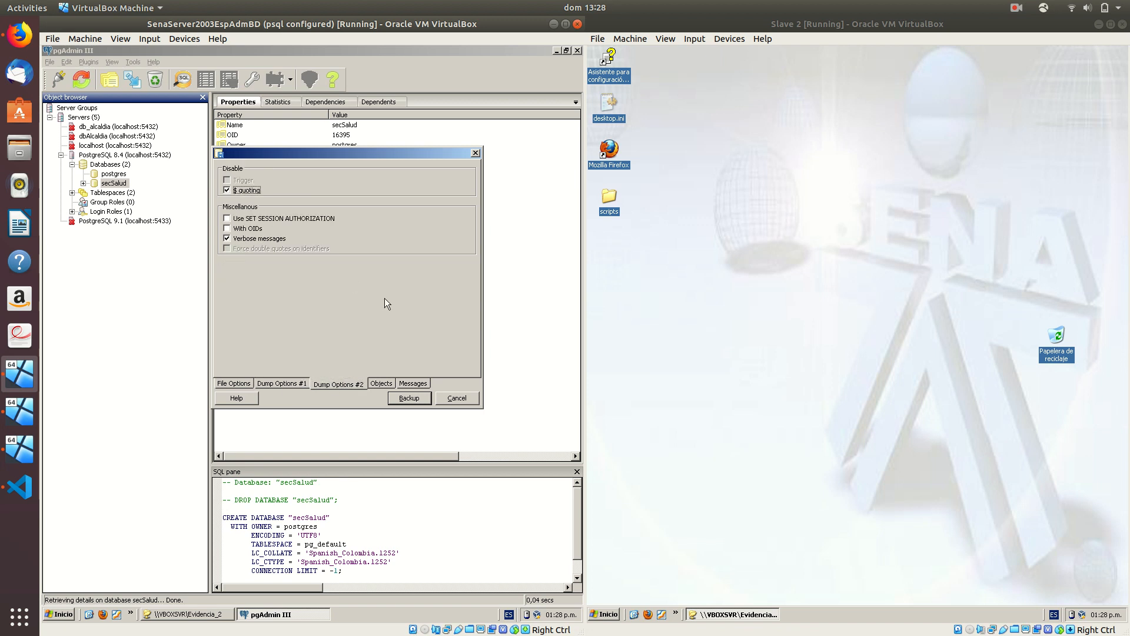
left_click(381, 383)
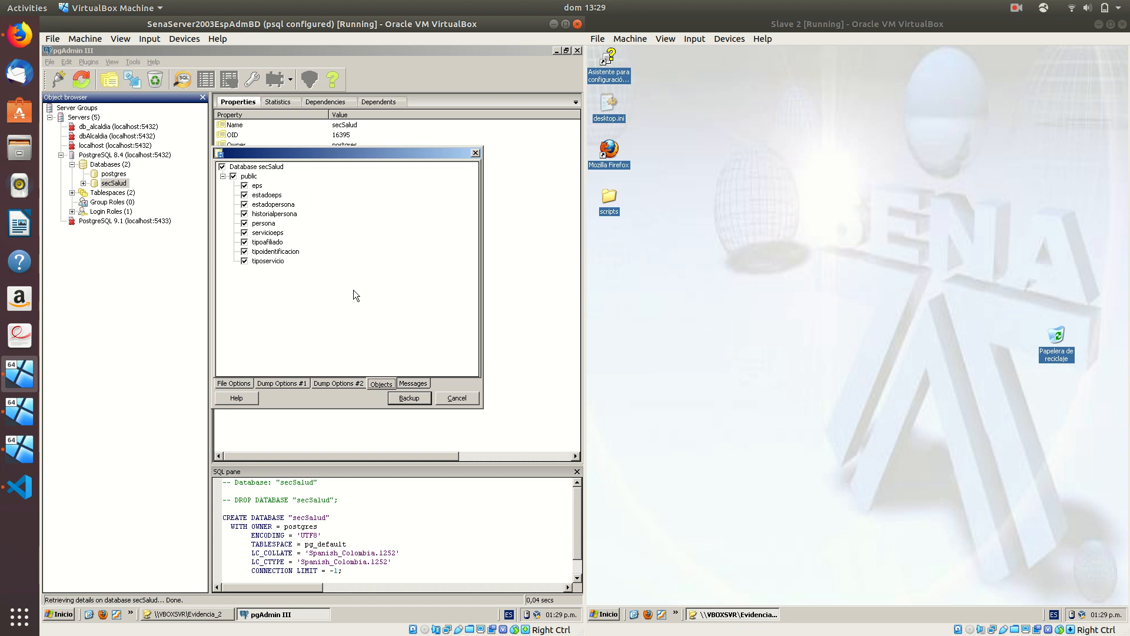
Run the backup, overwrite the existing secSalud.sql, and confirm it finished with exit code 0
left_click(412, 398)
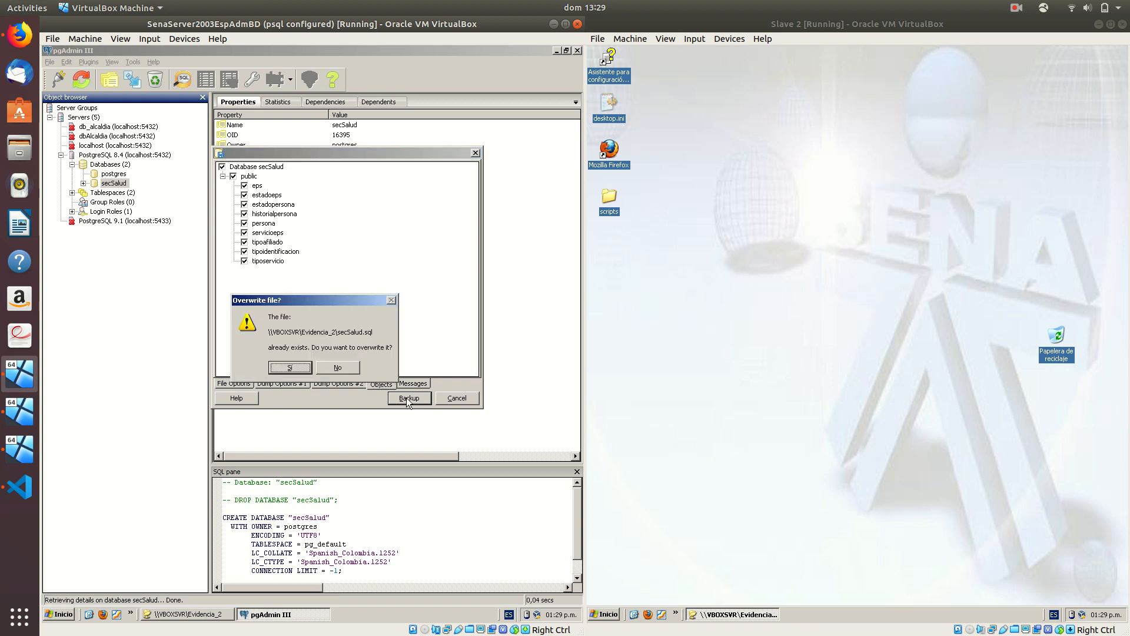
left_click(290, 367)
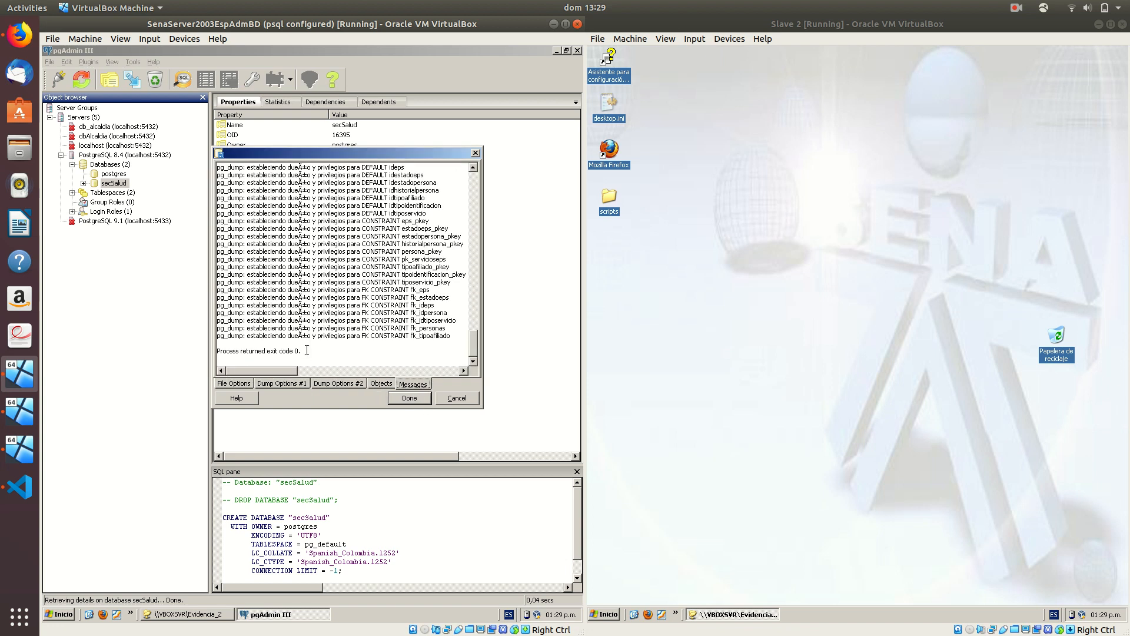
left_click_drag(240, 360, 219, 352)
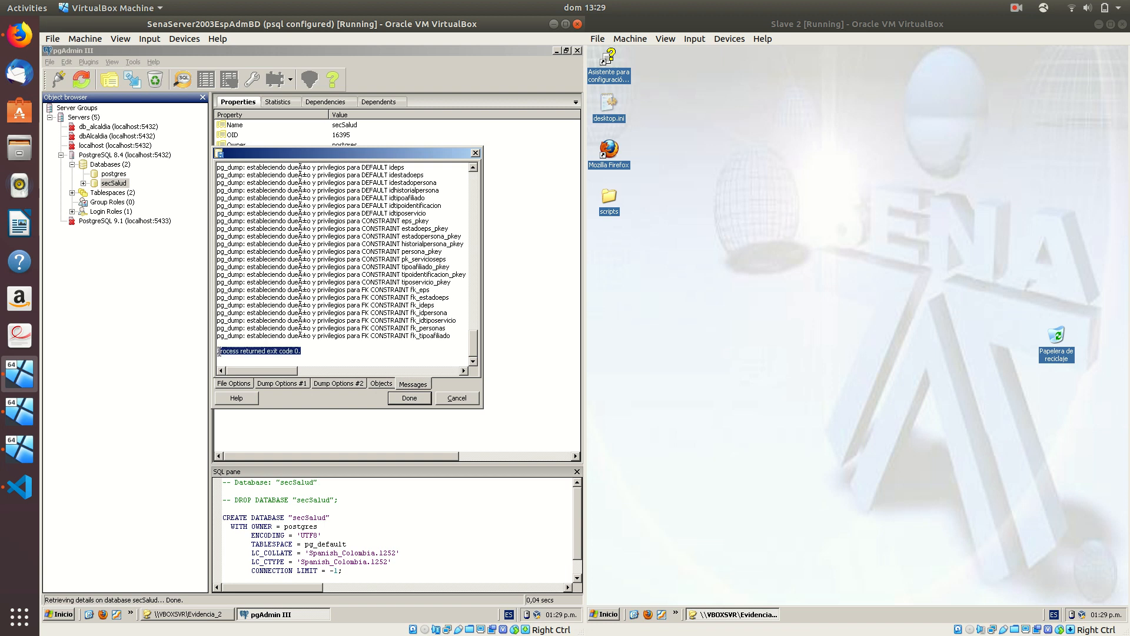
left_click(408, 398)
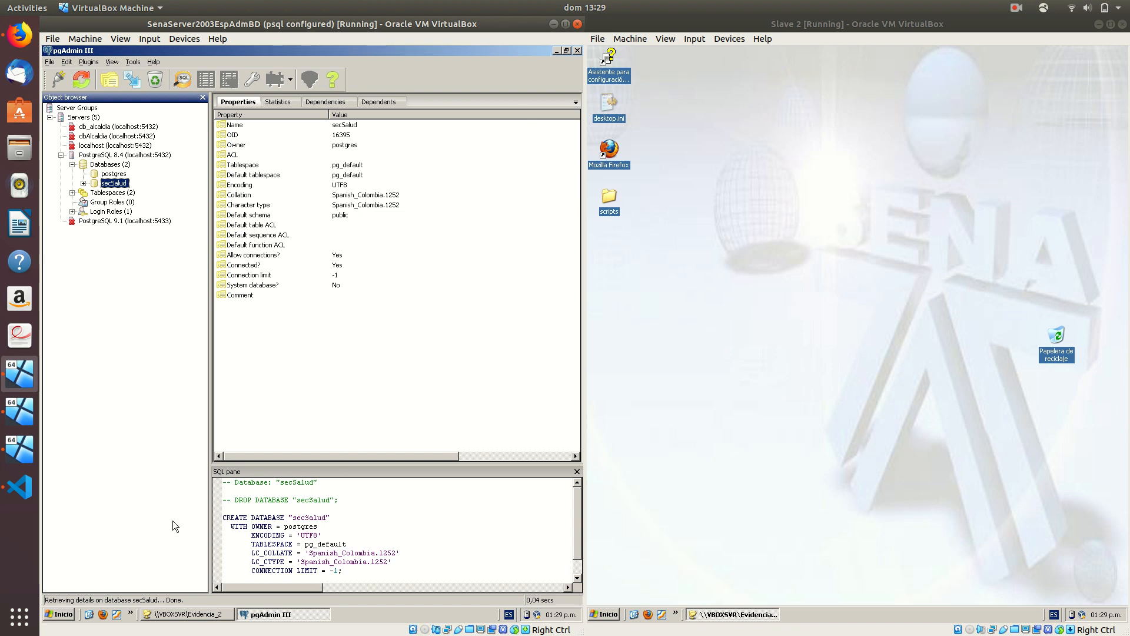
Open secSalud.sql in gedit, delete the CREATE PROCEDURAL LANGUAGE plpgsql line, and save it
left_click(168, 616)
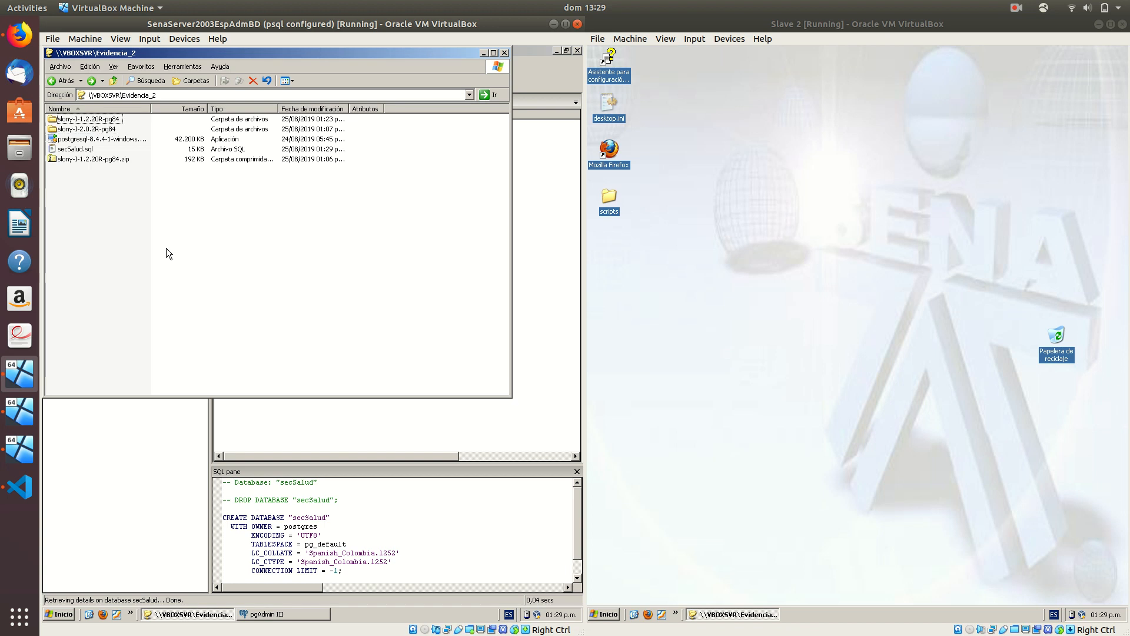
left_click(77, 151)
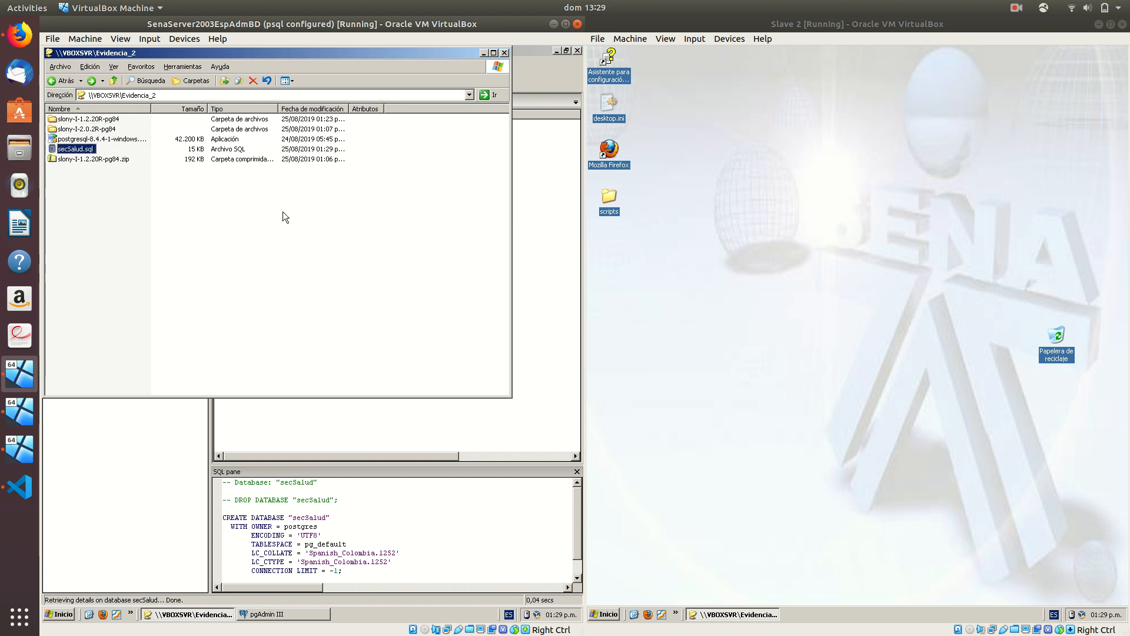
key("Return")
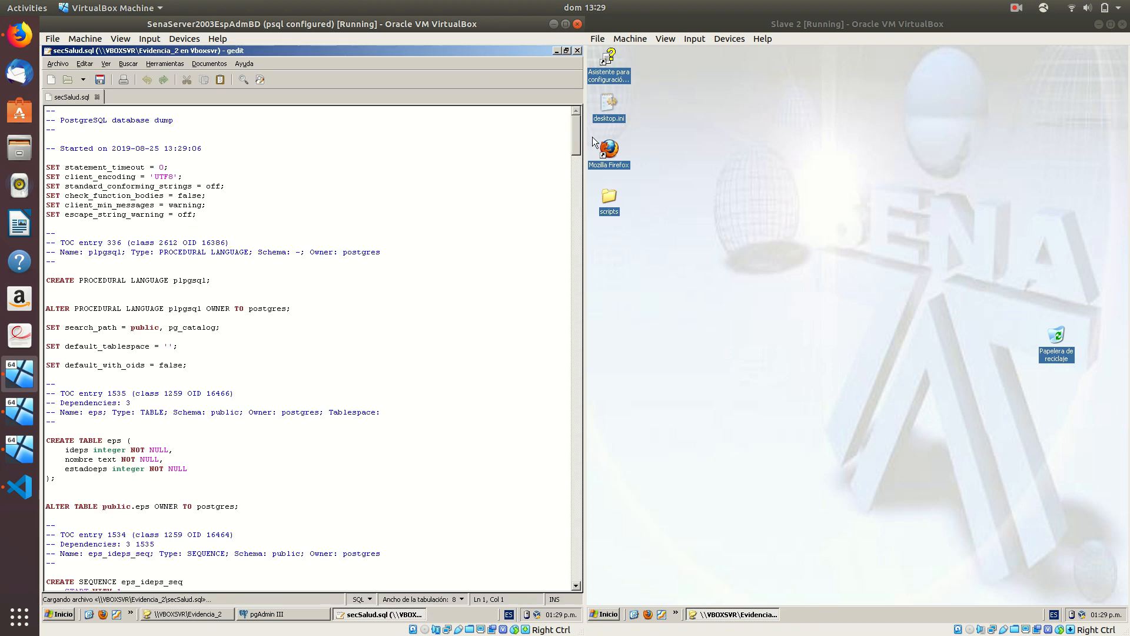
scroll(576, 132, "down", 5)
scroll(575, 135, "up", 5)
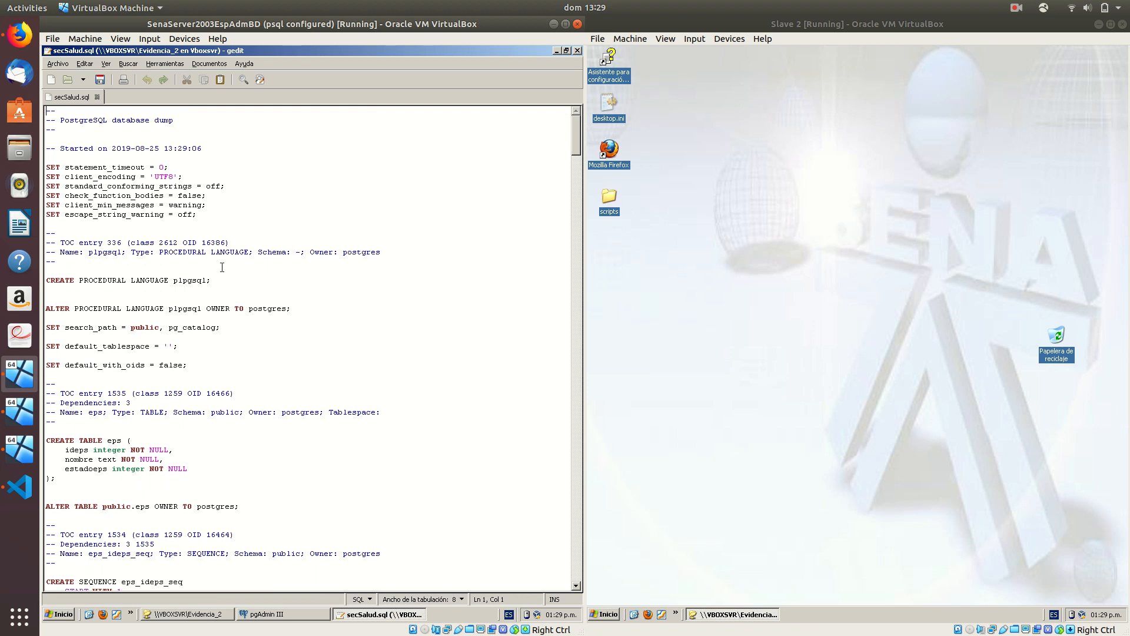
left_click_drag(226, 284, 53, 273)
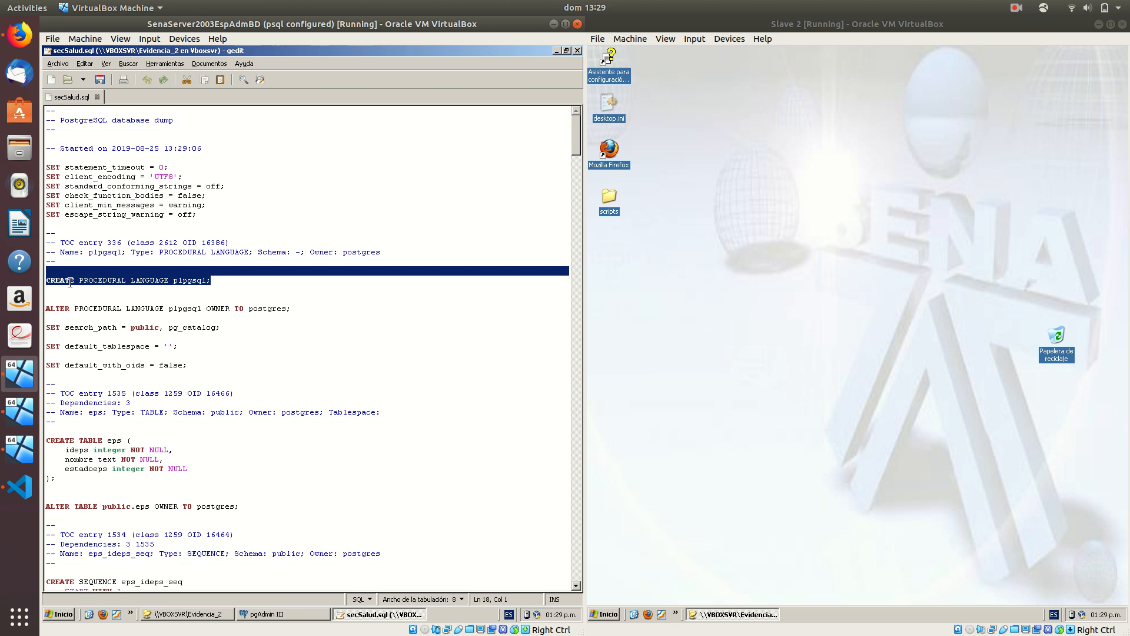
key("Delete")
key("Delete")
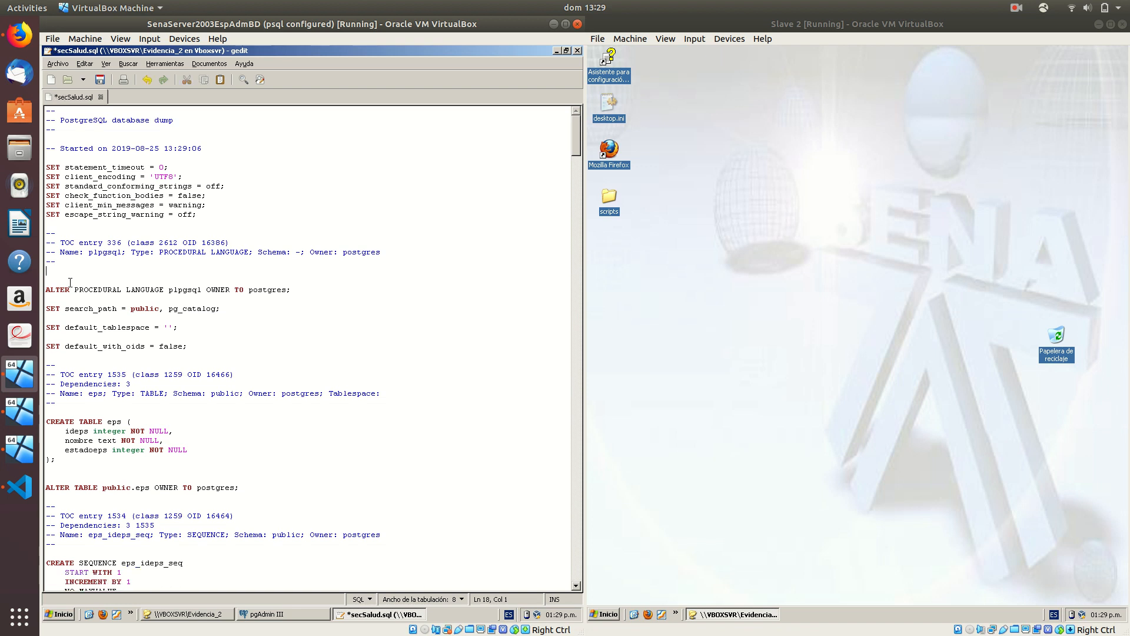
left_click(98, 82)
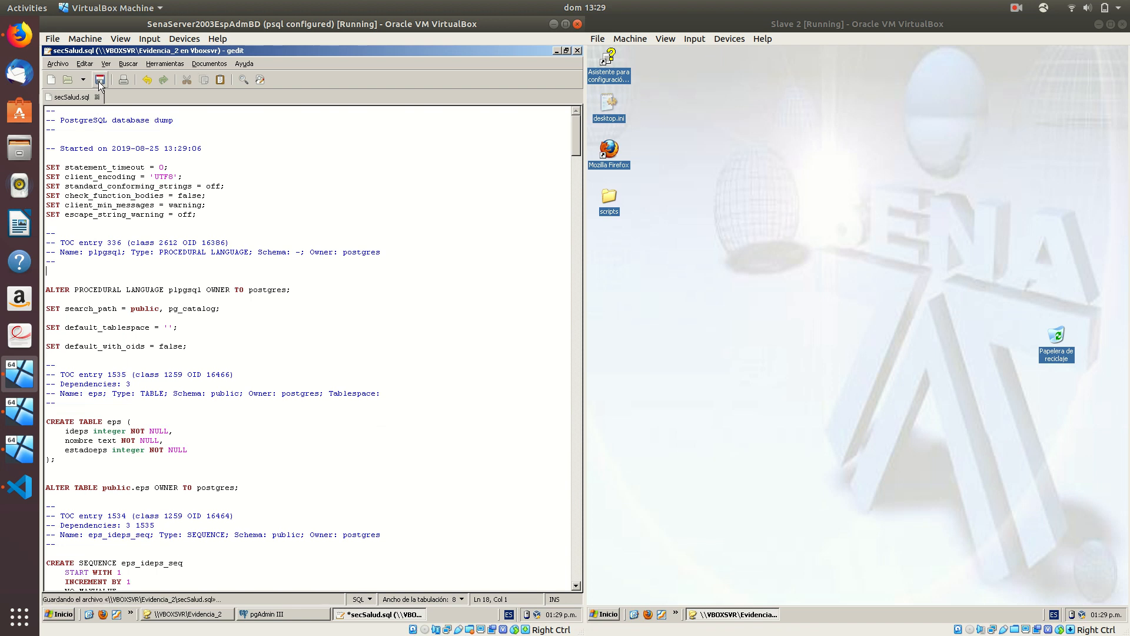
left_click(579, 51)
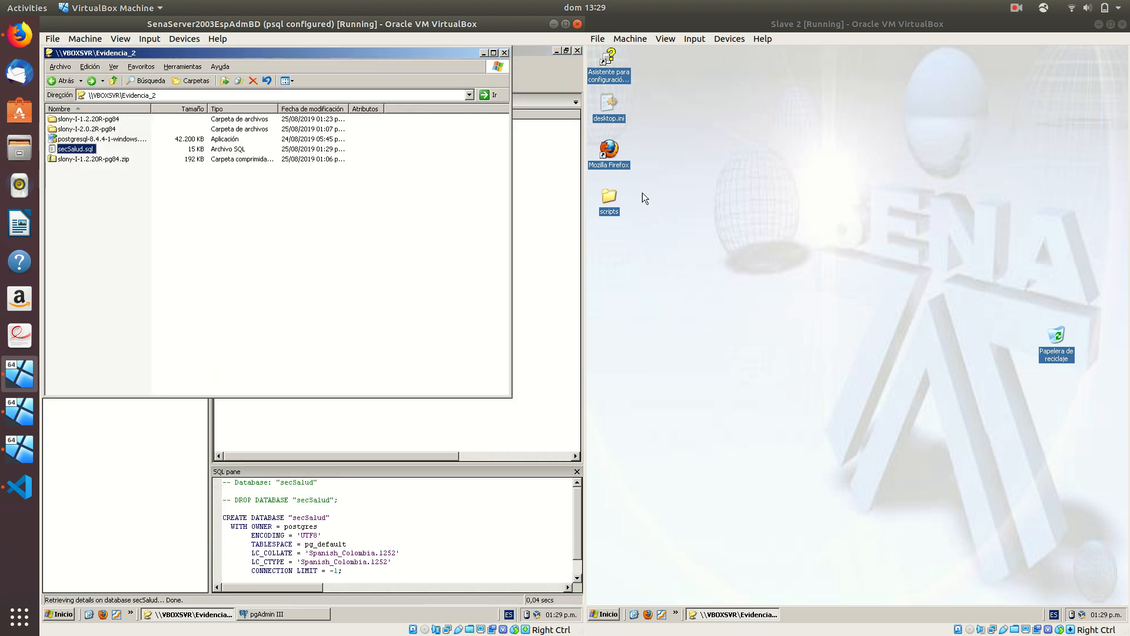
left_click(483, 52)
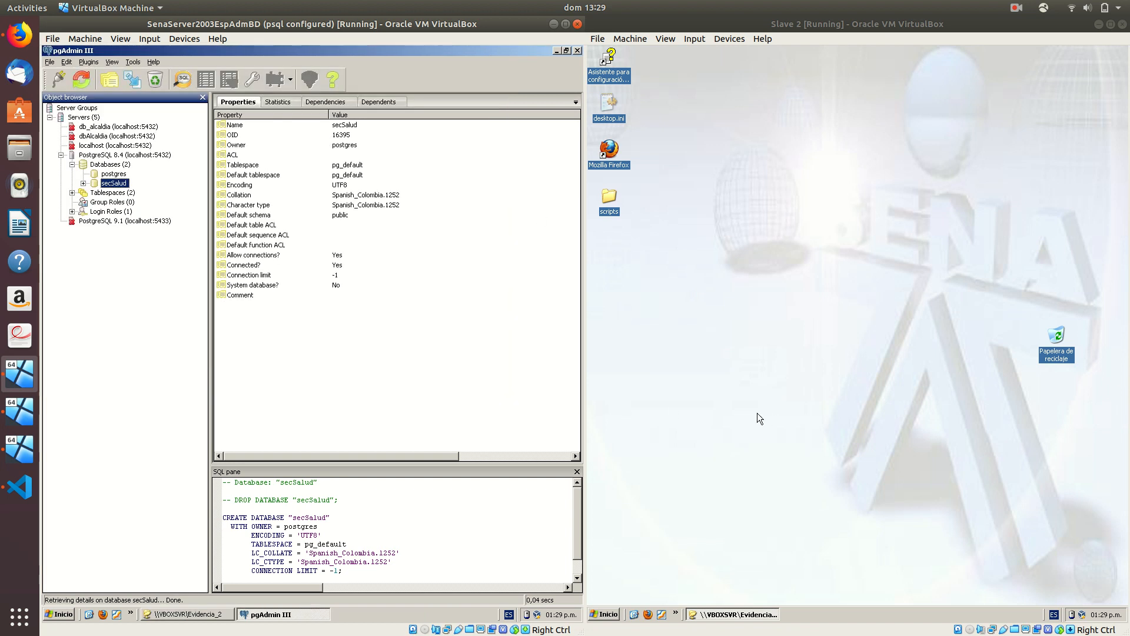
On Slave 1, connect pgAdmin III to the PostgreSQL 8.4 server with the server password
left_click(20, 411)
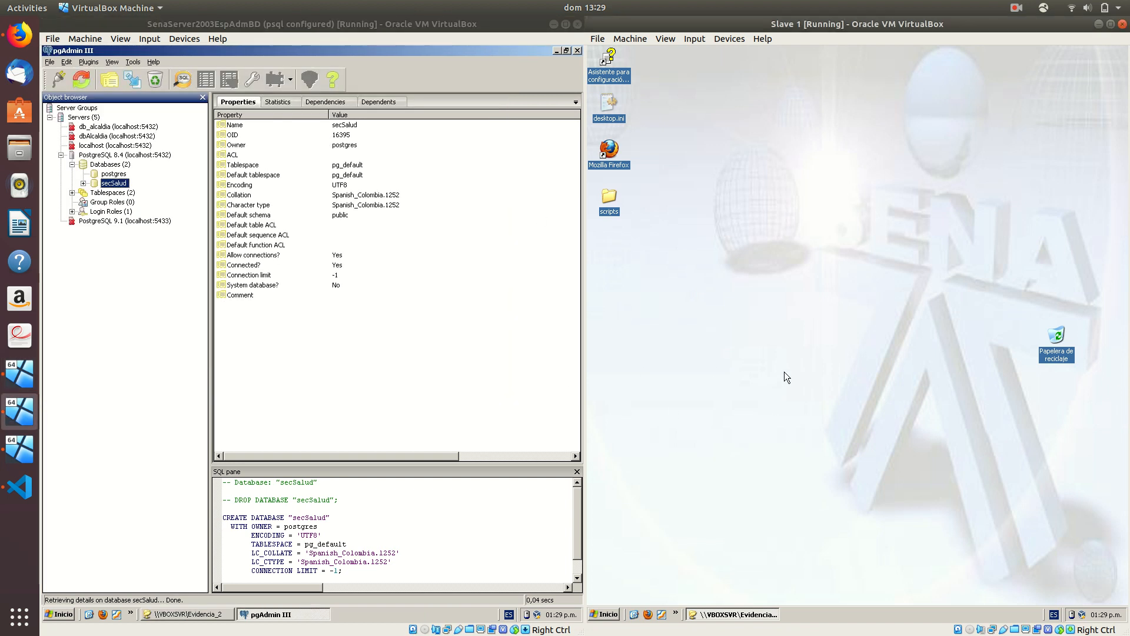
left_click(609, 614)
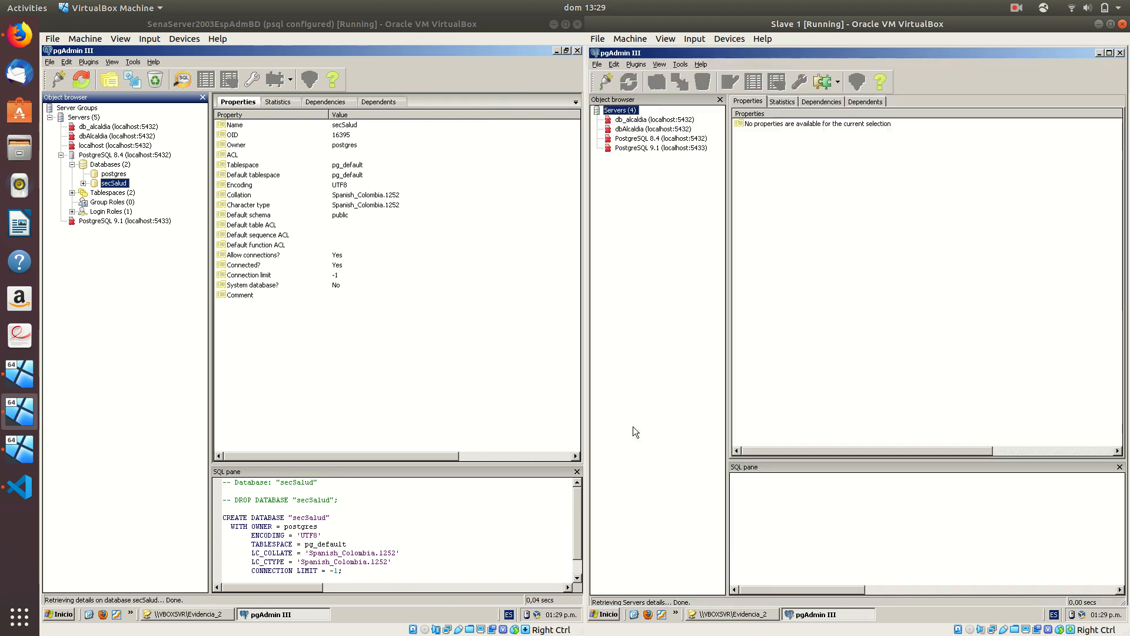
double_click(633, 137)
type("****")
key("Return")
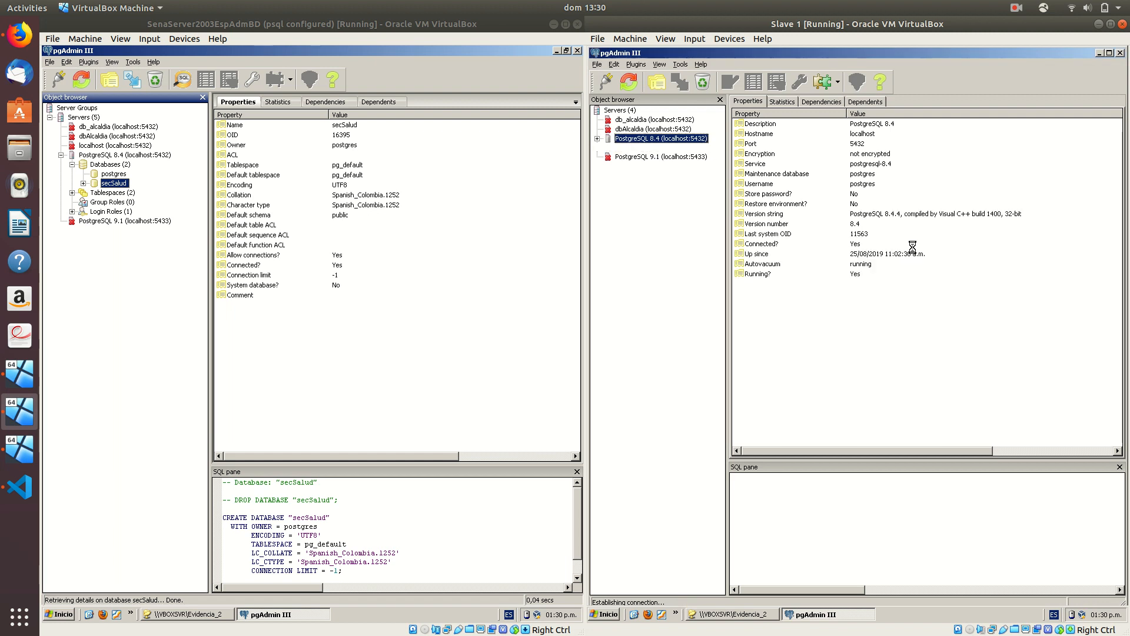
Create a new database named secSalud owned by postgres and select it
left_click(608, 148)
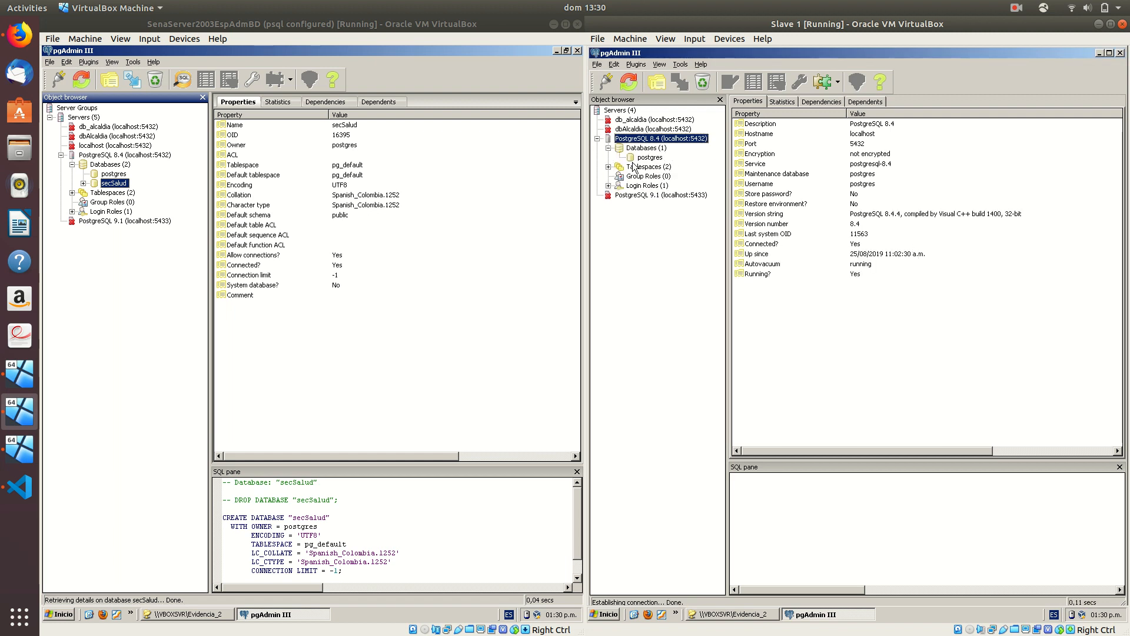
right_click(646, 150)
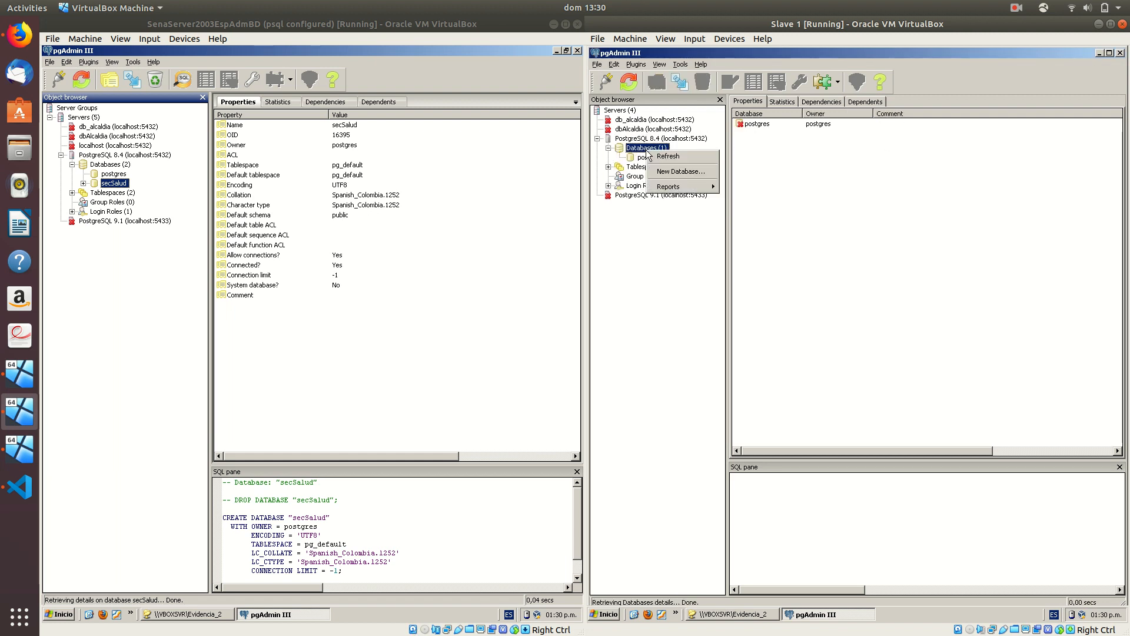
left_click(687, 171)
type("secSalud")
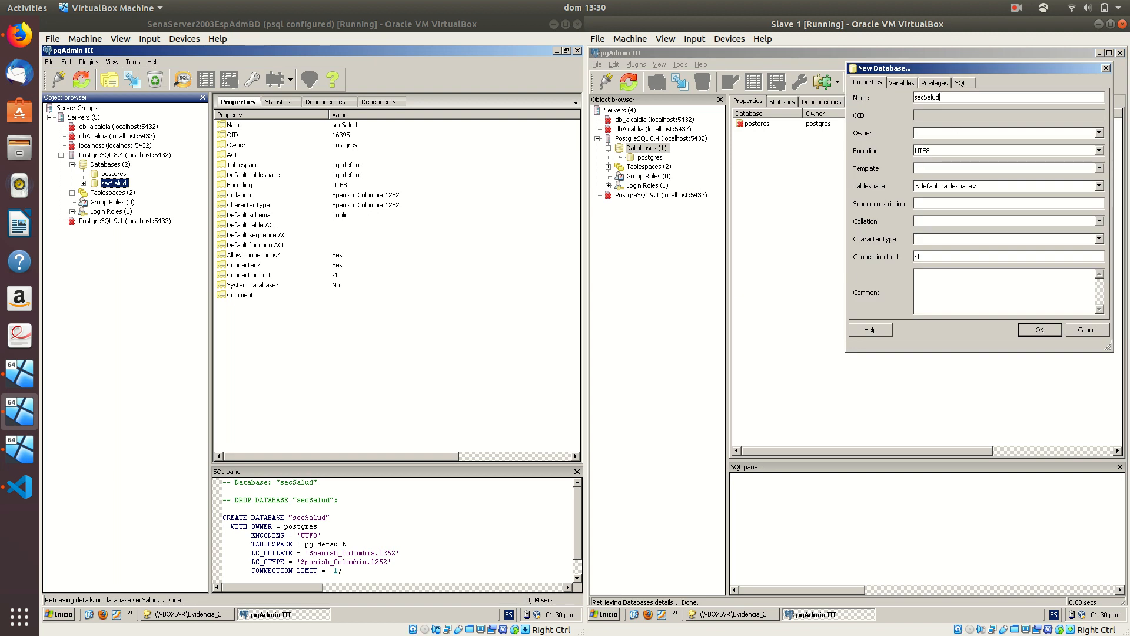
left_click(916, 133)
type("postgres")
left_click(1039, 328)
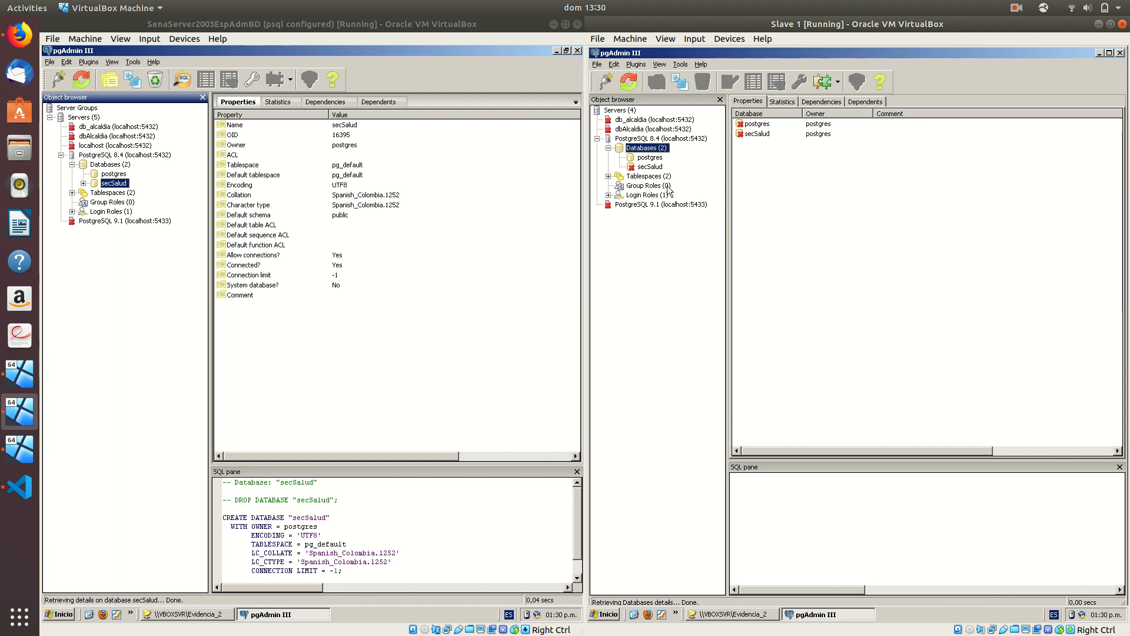
left_click(657, 168)
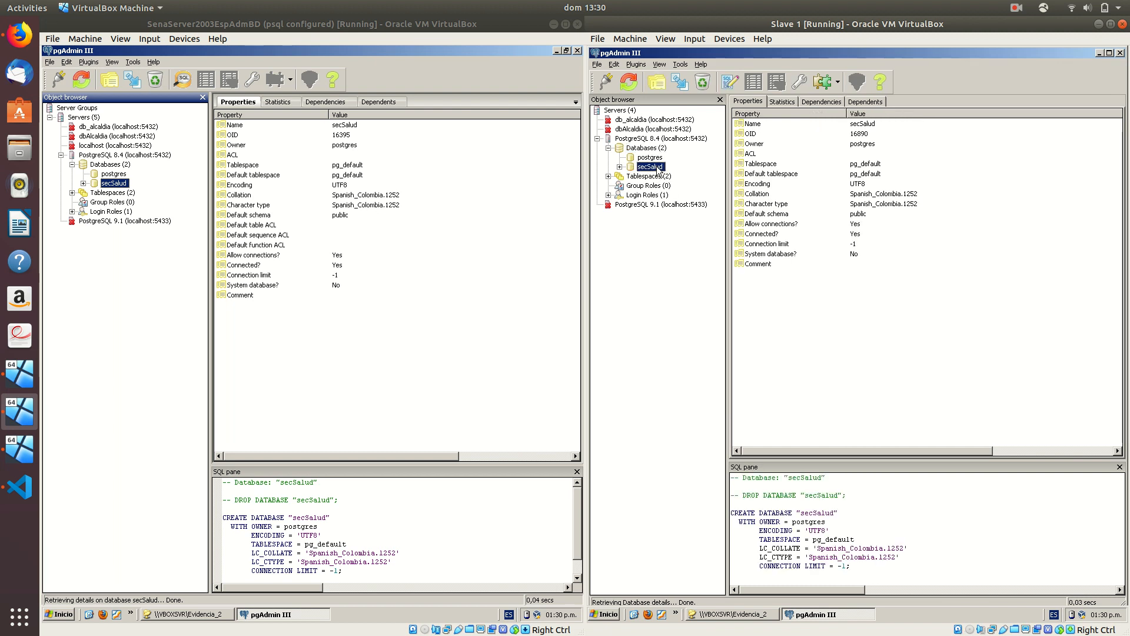
Load secSalud.sql into a query window on secSalud and execute it
left_click(729, 82)
left_click_drag(797, 225, 602, 148)
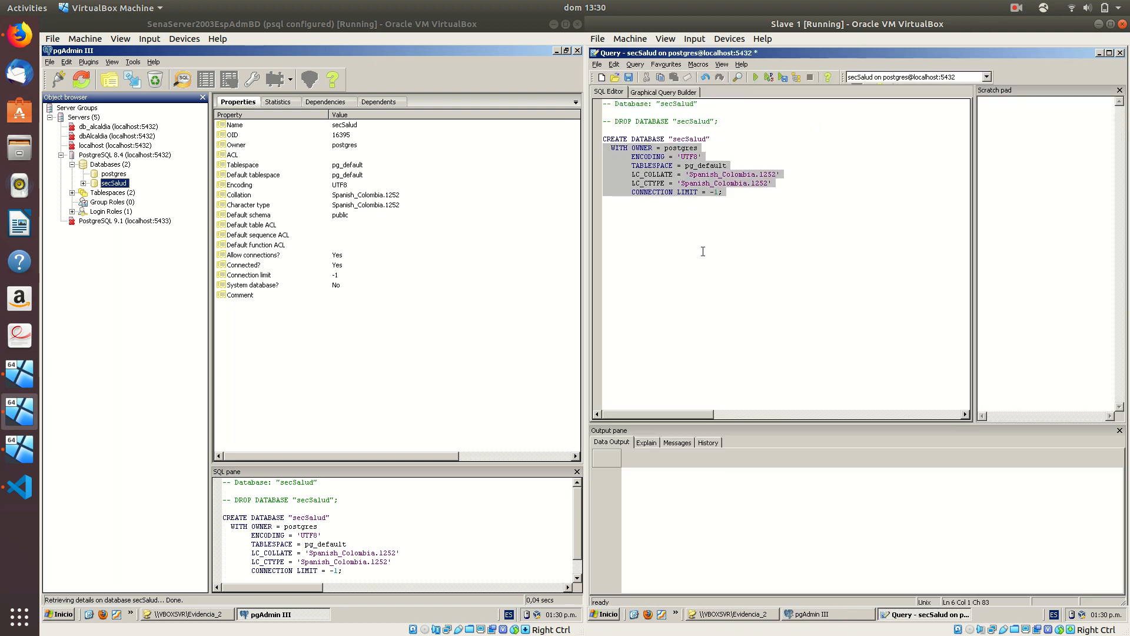
key("ctrl+a")
key("Delete")
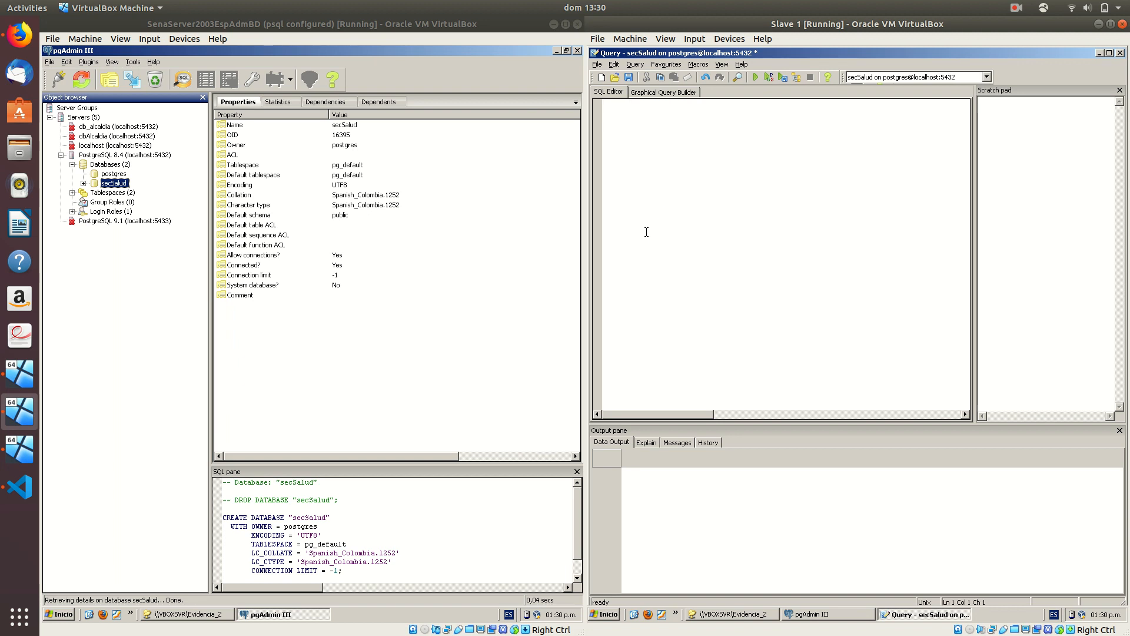
key("ctrl+o")
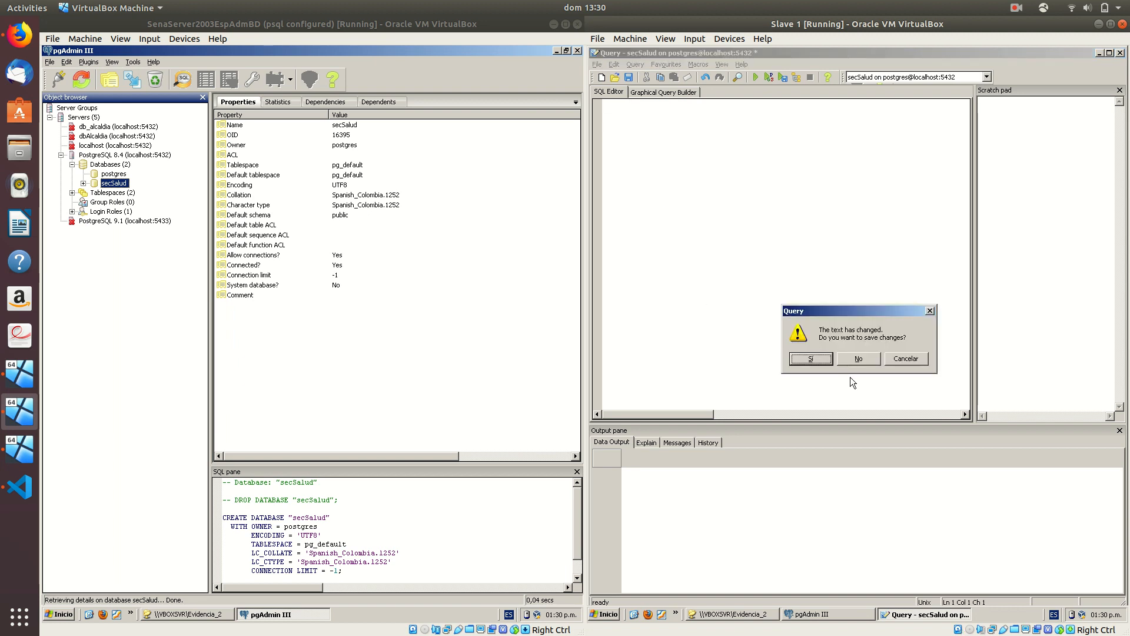
left_click(853, 360)
double_click(678, 132)
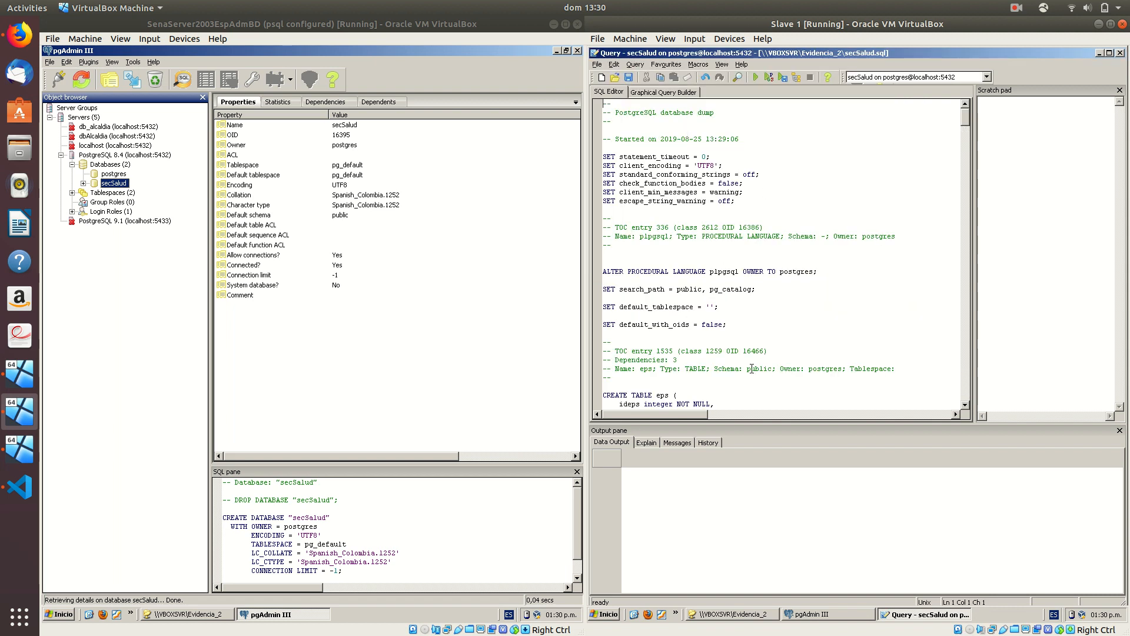
left_click(754, 77)
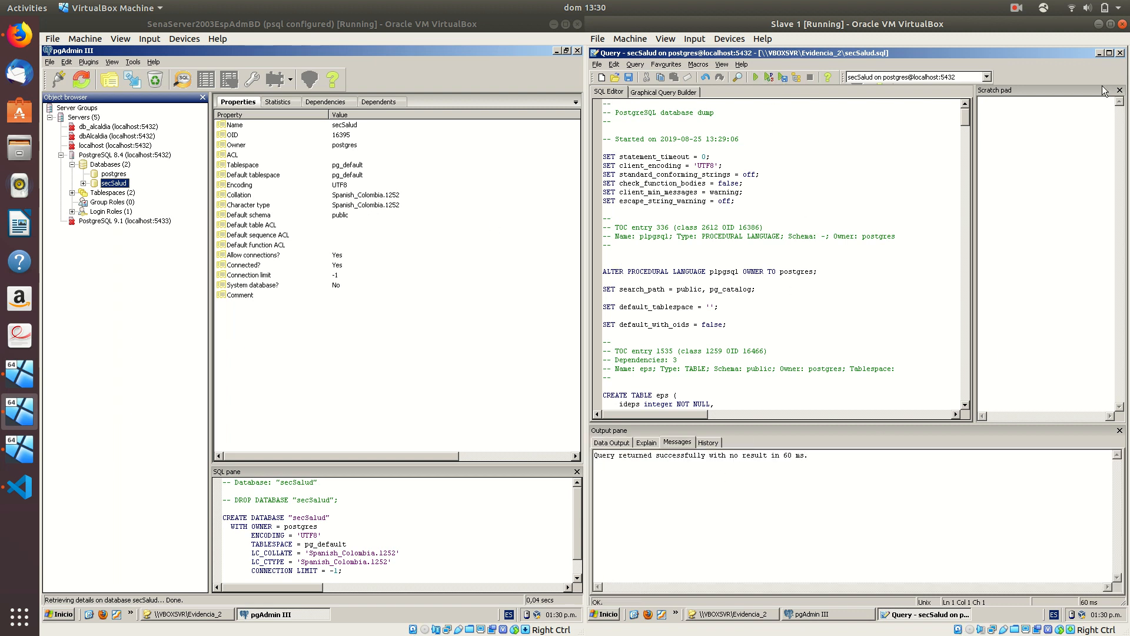
left_click(1120, 53)
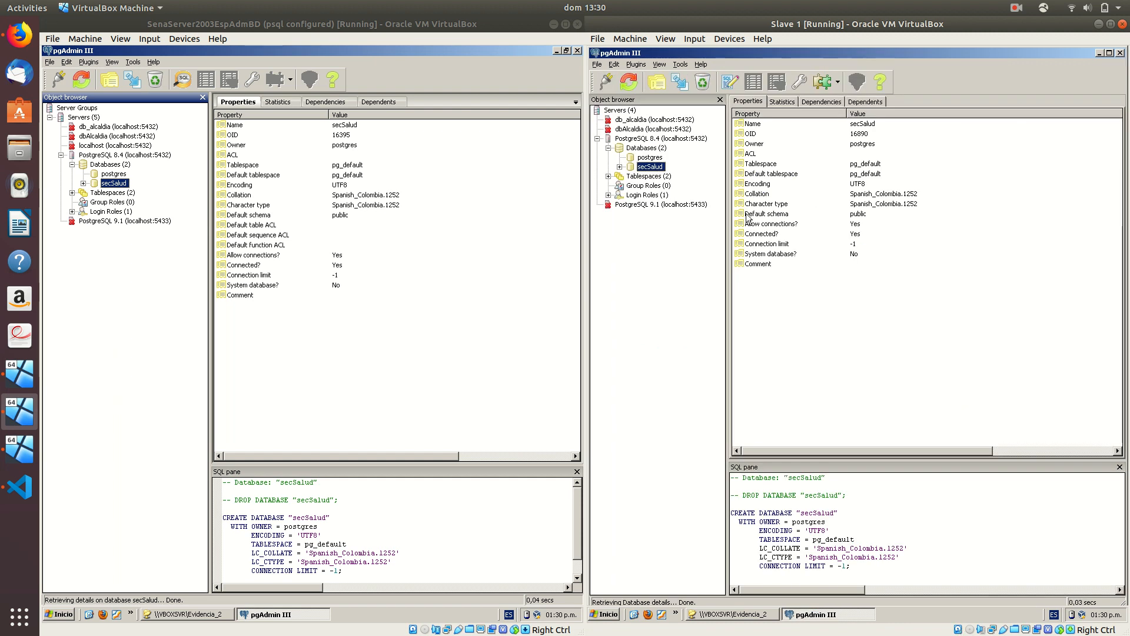
Browse secSalud's public tables, inspecting estadoeps, then switch to the Slave 2 VM
left_click(619, 167)
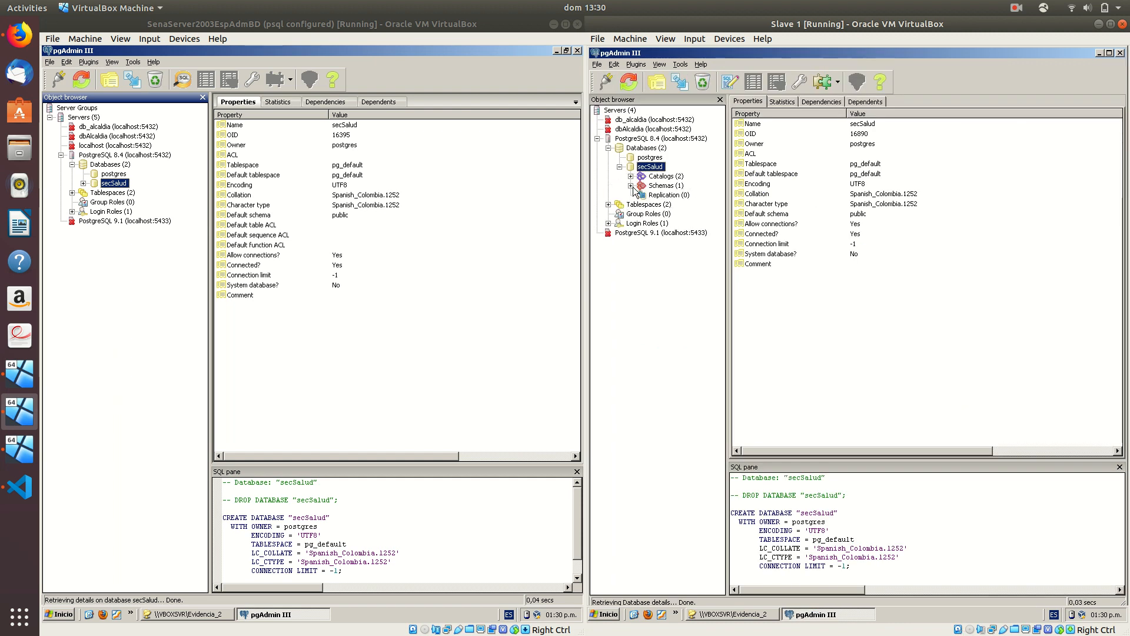
left_click(630, 186)
left_click(641, 195)
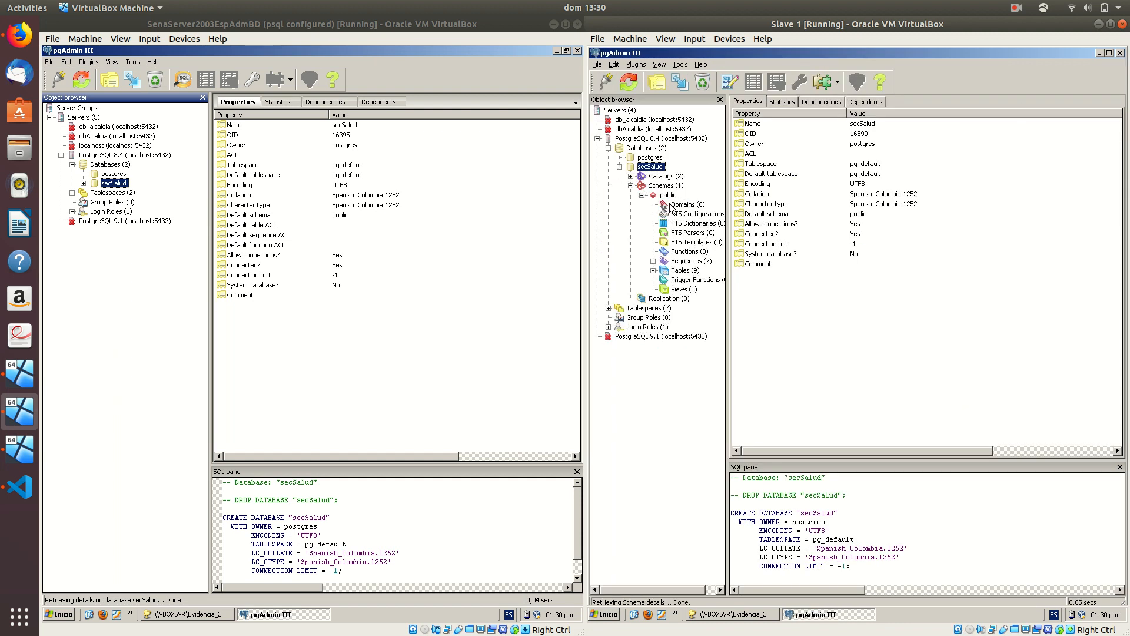
left_click(653, 270)
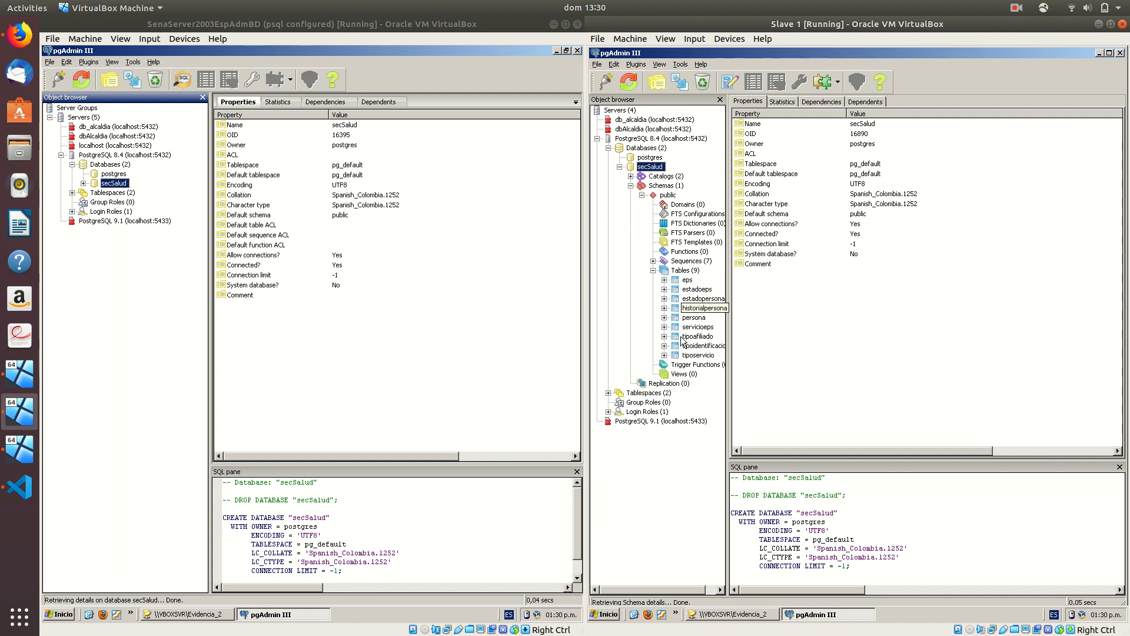
left_click(700, 289)
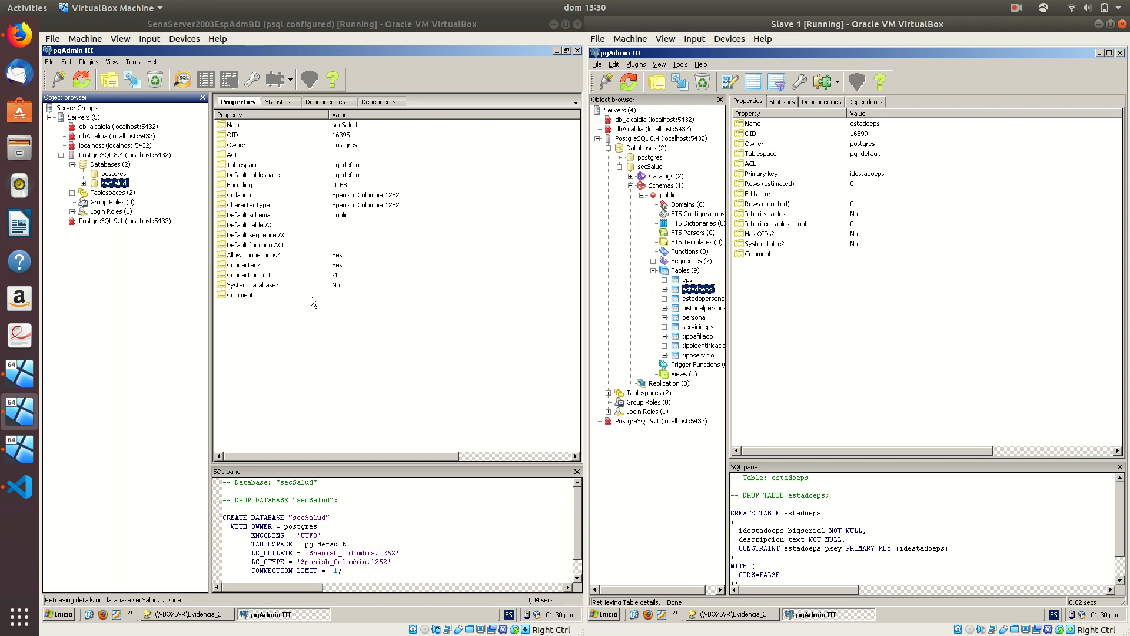
left_click(20, 449)
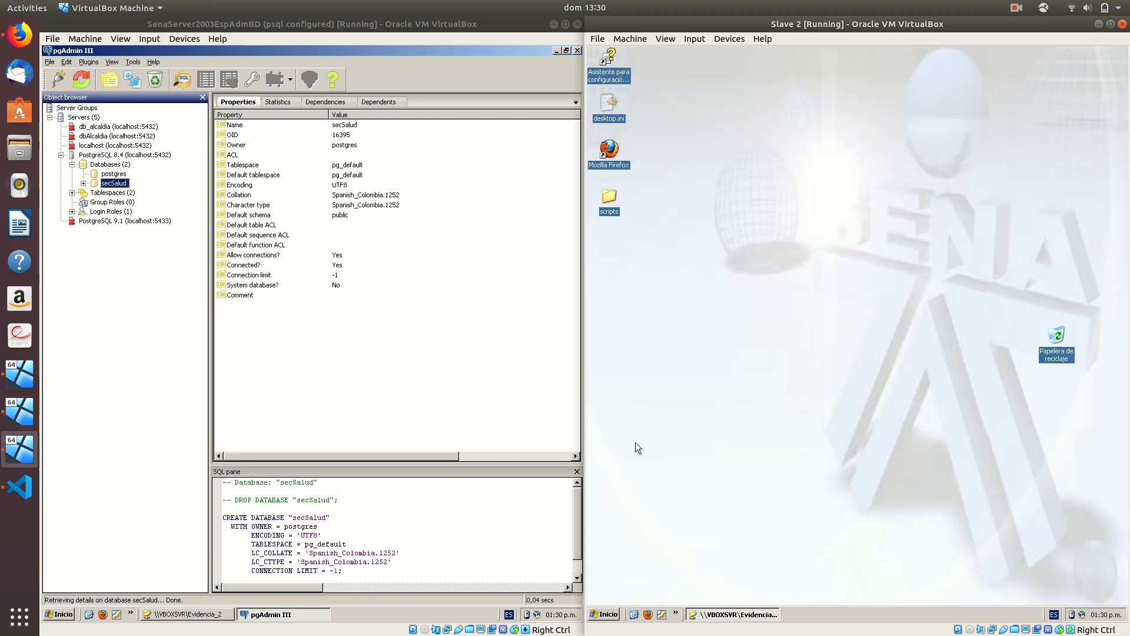
Launch pgAdmin III on Slave 2 and connect to PostgreSQL 8.4 with the server password
left_click(604, 614)
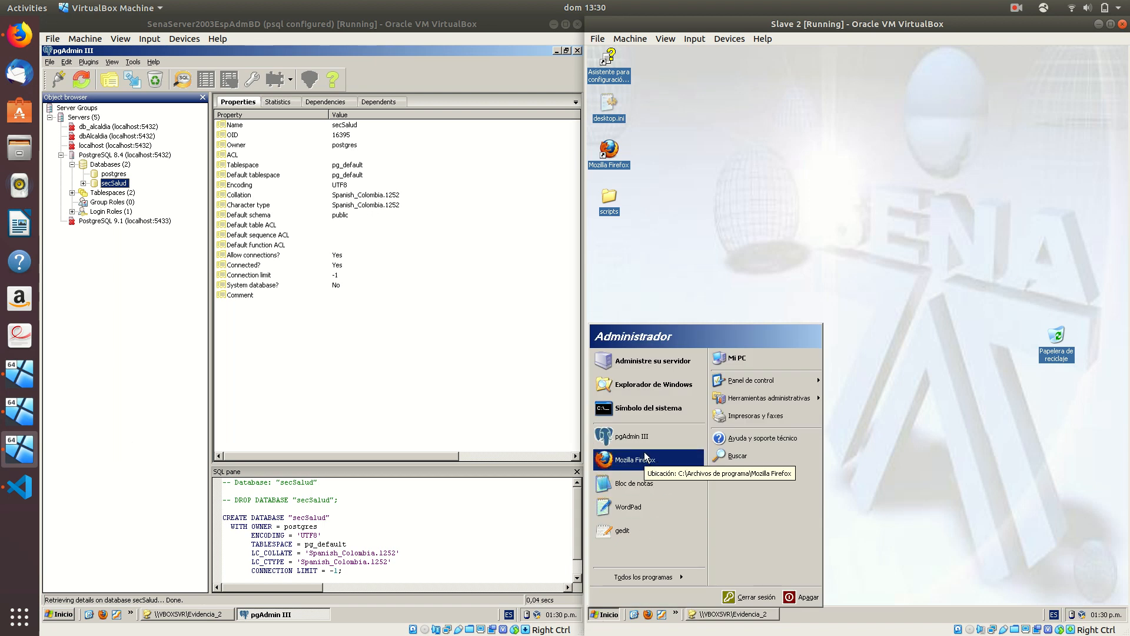
left_click(643, 438)
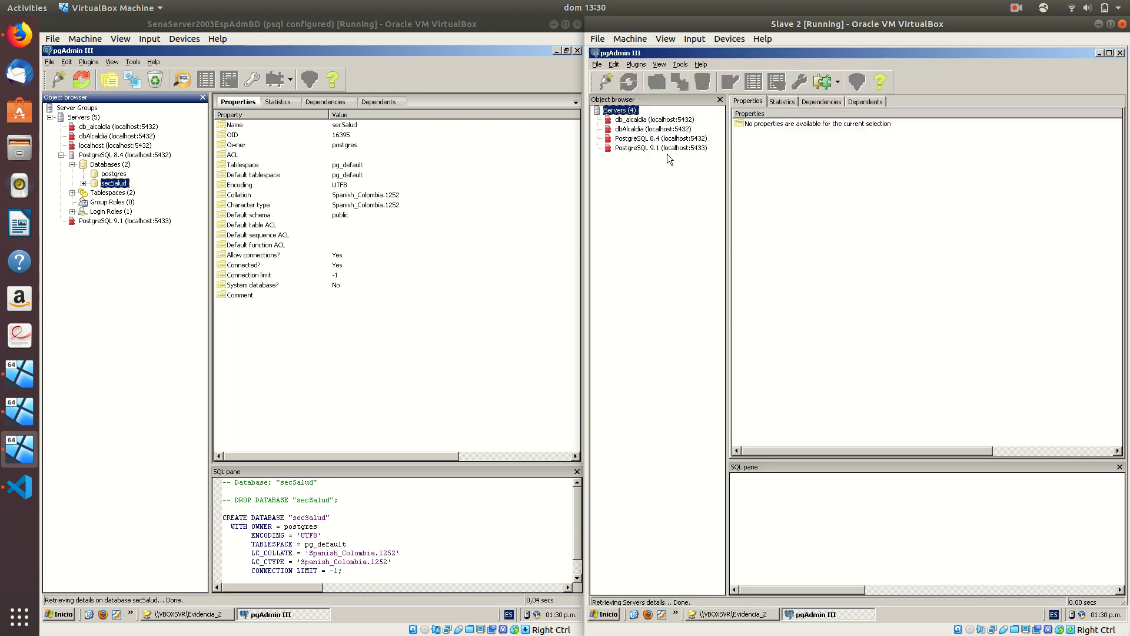
double_click(659, 139)
key("Return")
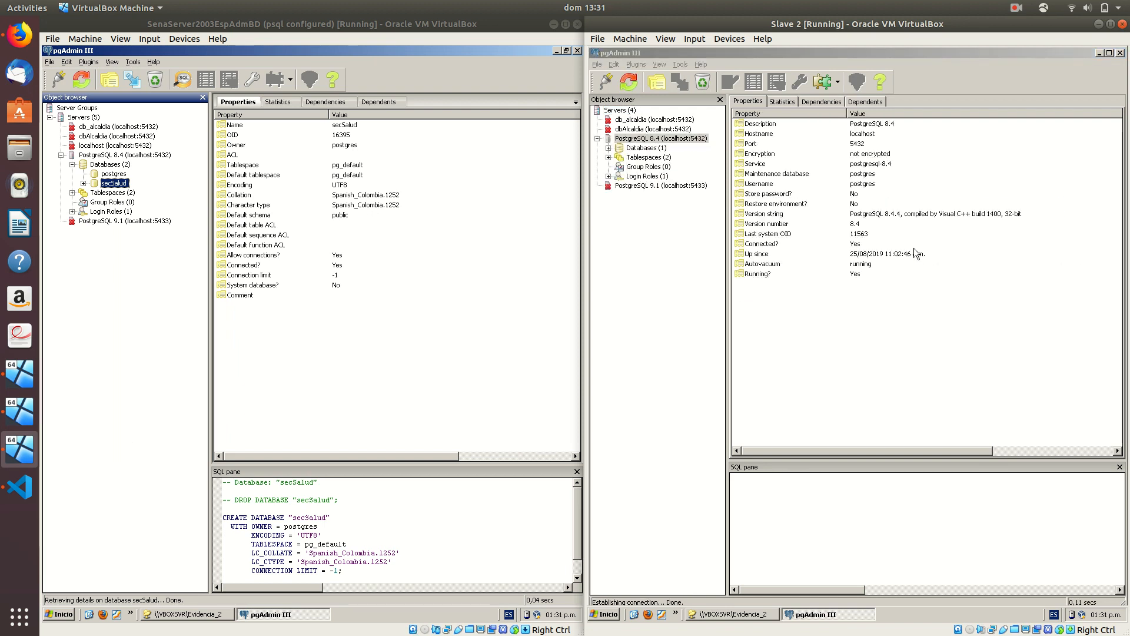
Create a new database named secSalud with owner postgres
left_click(608, 148)
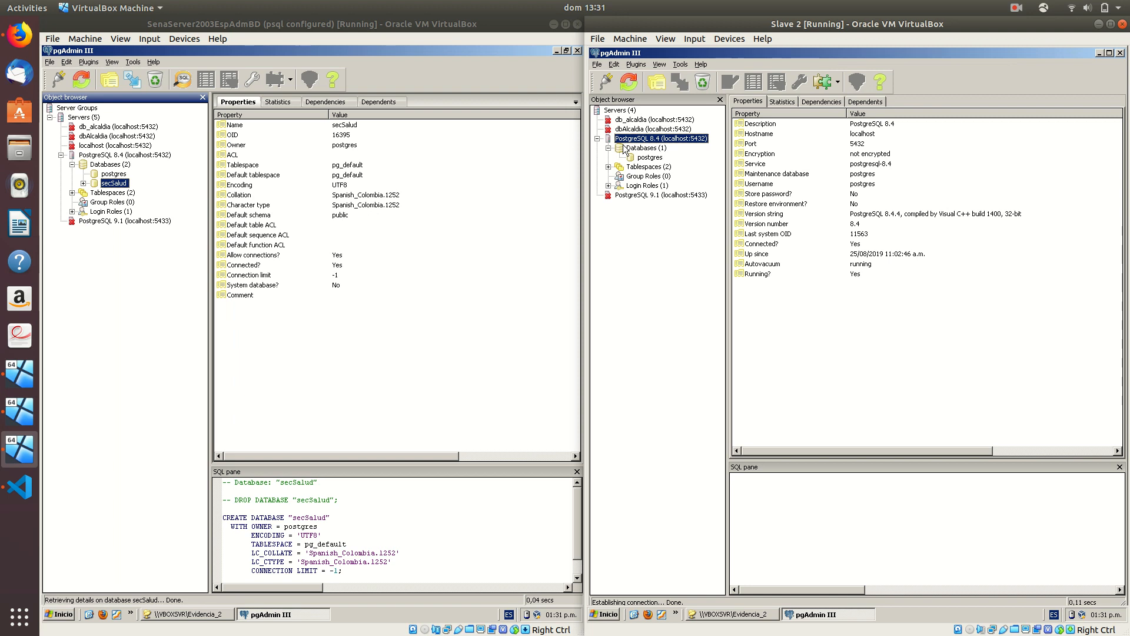
right_click(625, 151)
left_click(653, 168)
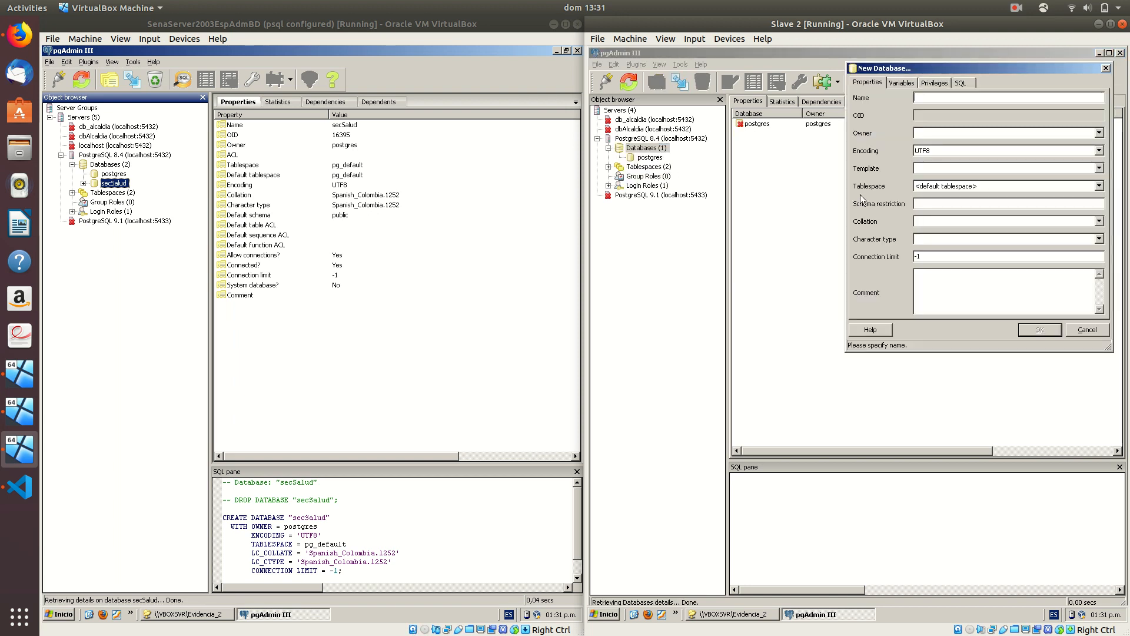
type("secSalud")
type("postgres")
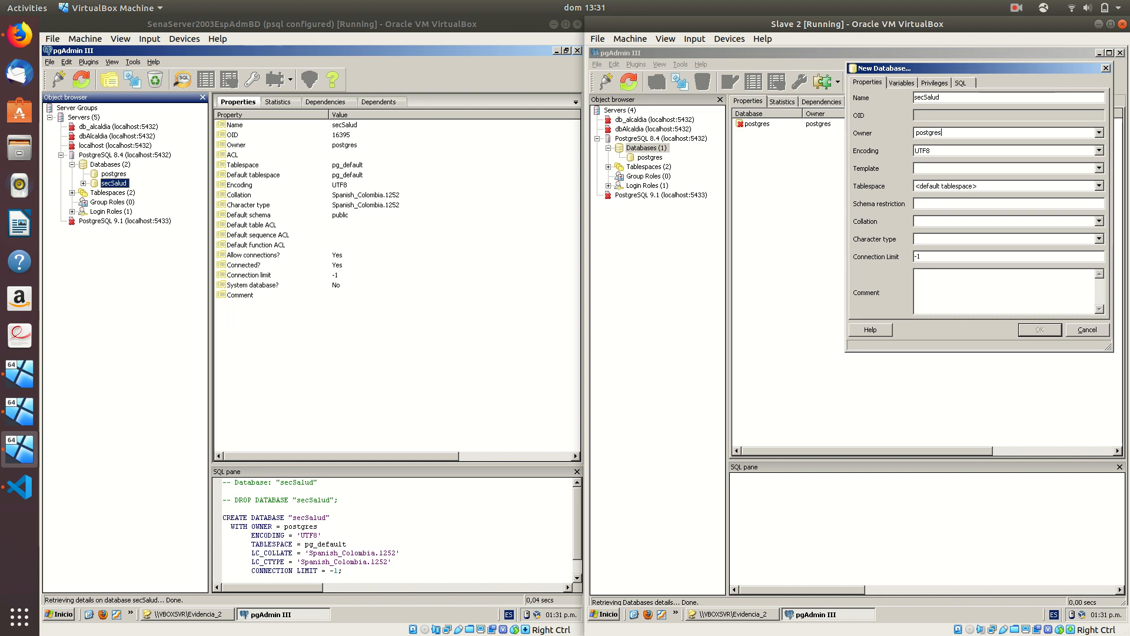
key("Return")
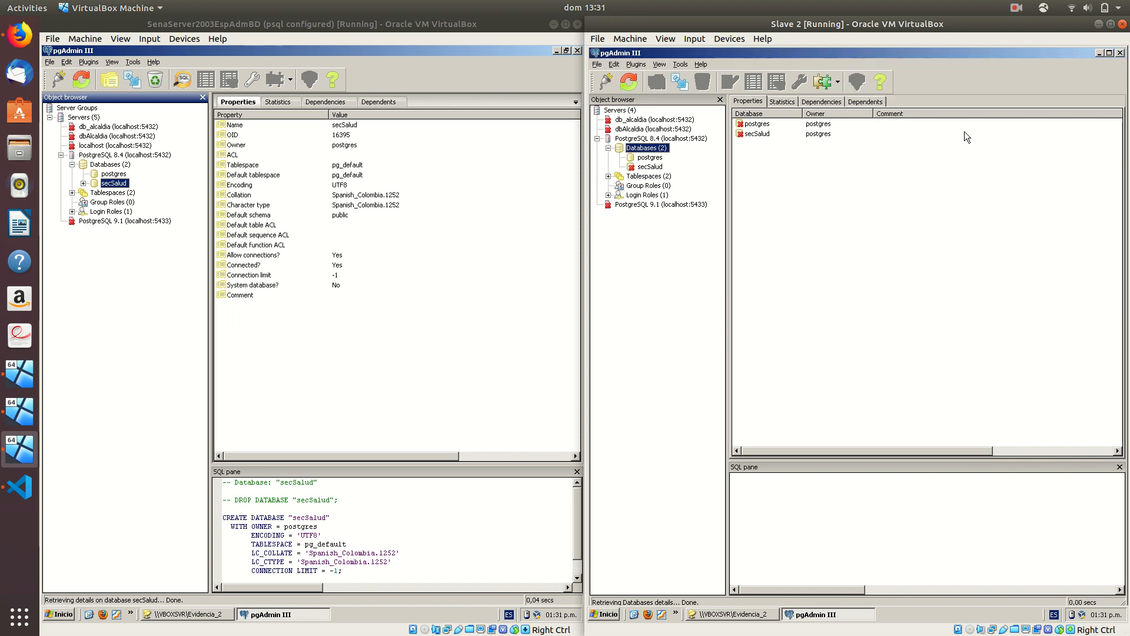
Load secSalud.sql into a query editor on Slave 2's secSalud and execute it
left_click(650, 167)
right_click(650, 167)
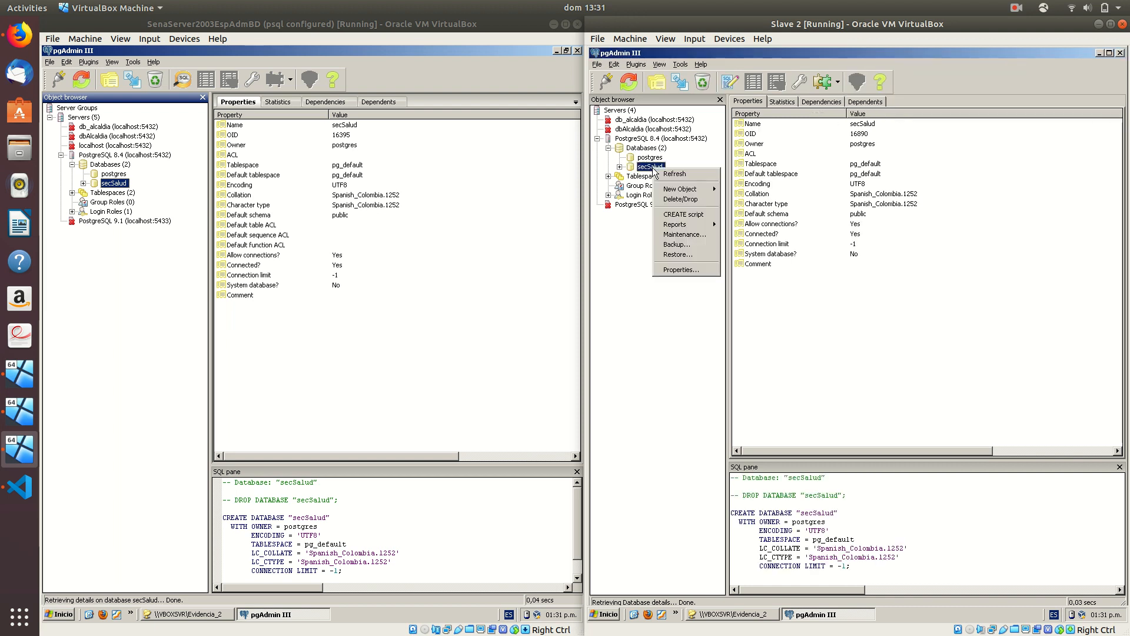
left_click(729, 81)
key("F5")
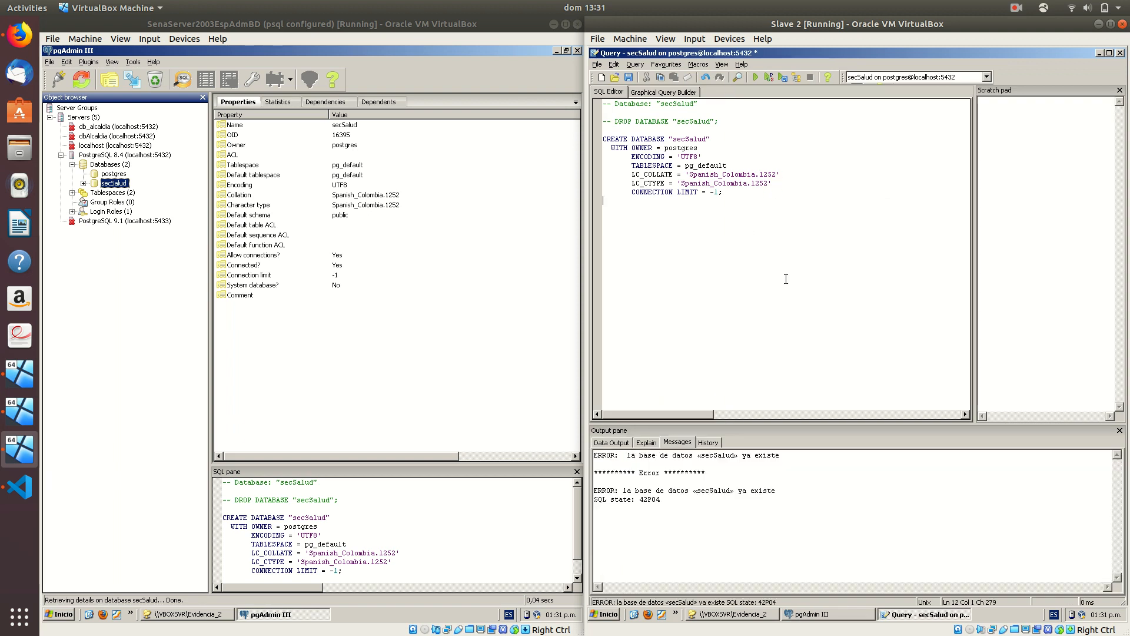
key("alt+F4")
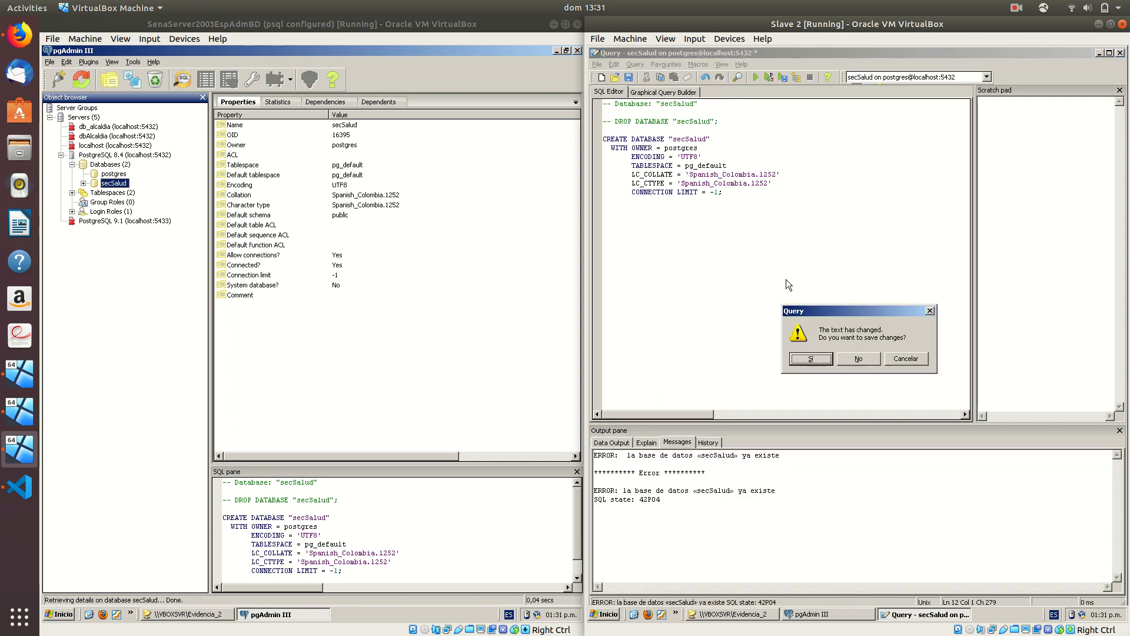
left_click(851, 358)
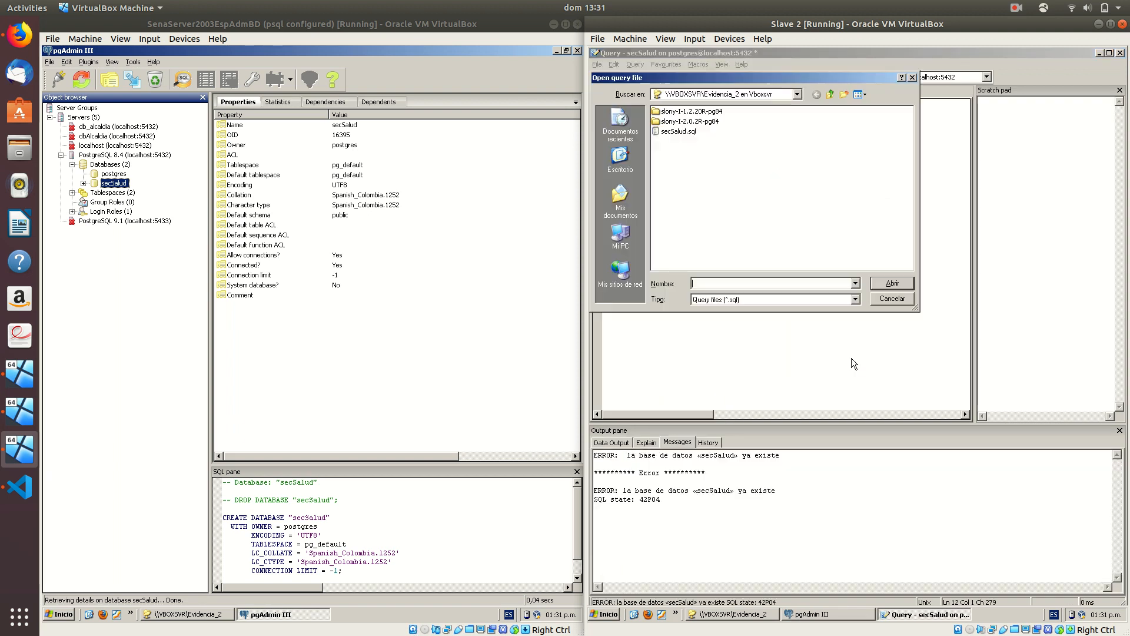
double_click(678, 132)
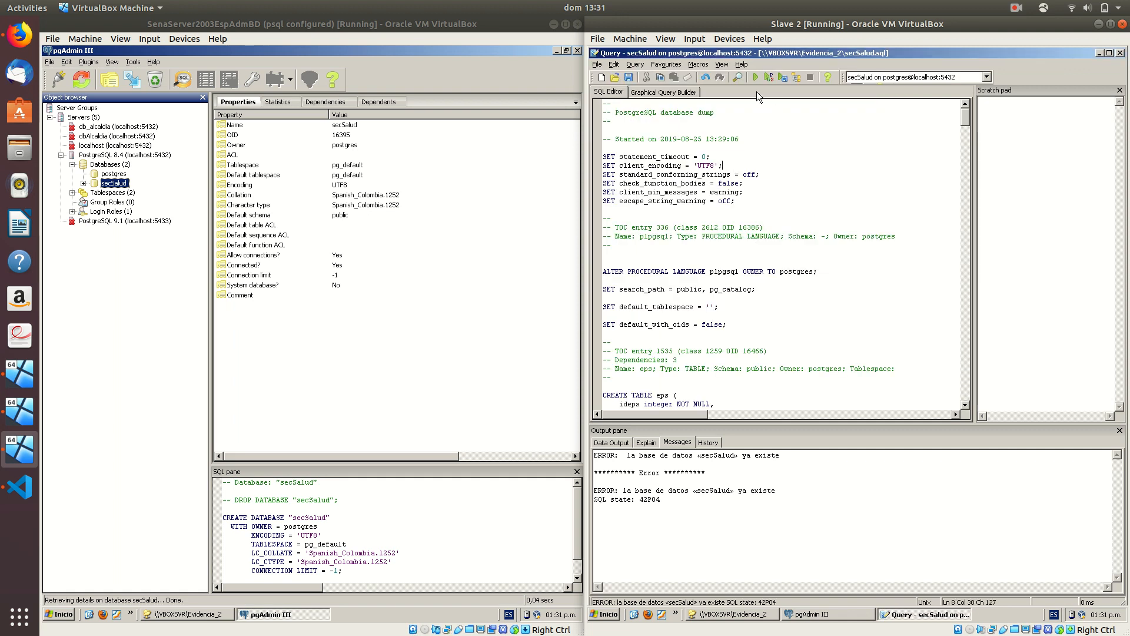
left_click(756, 78)
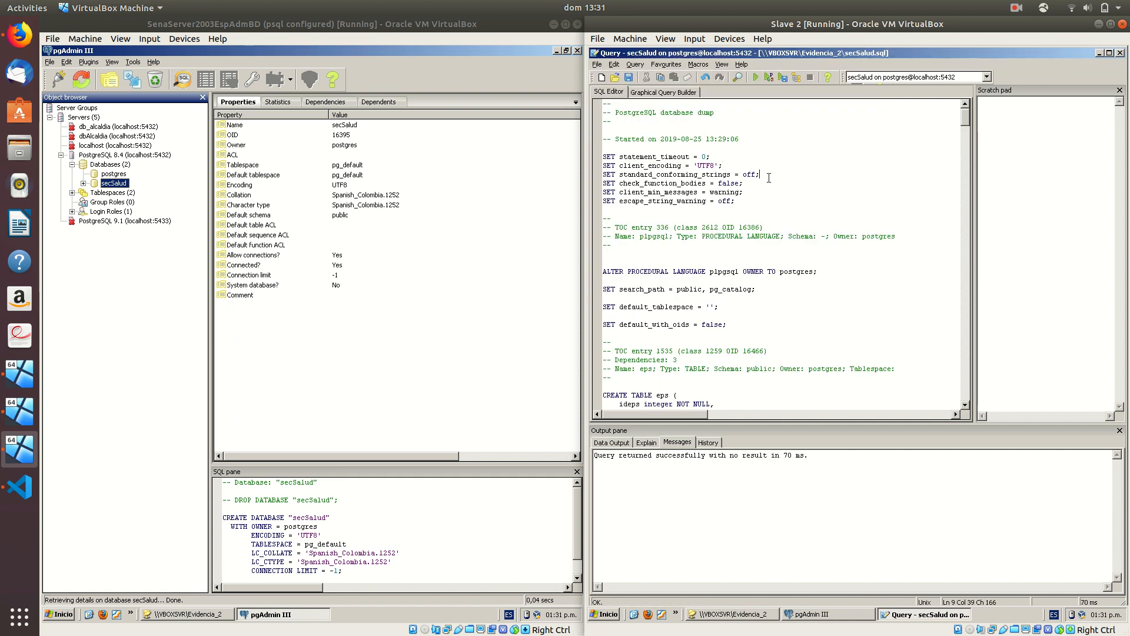
left_click(1120, 53)
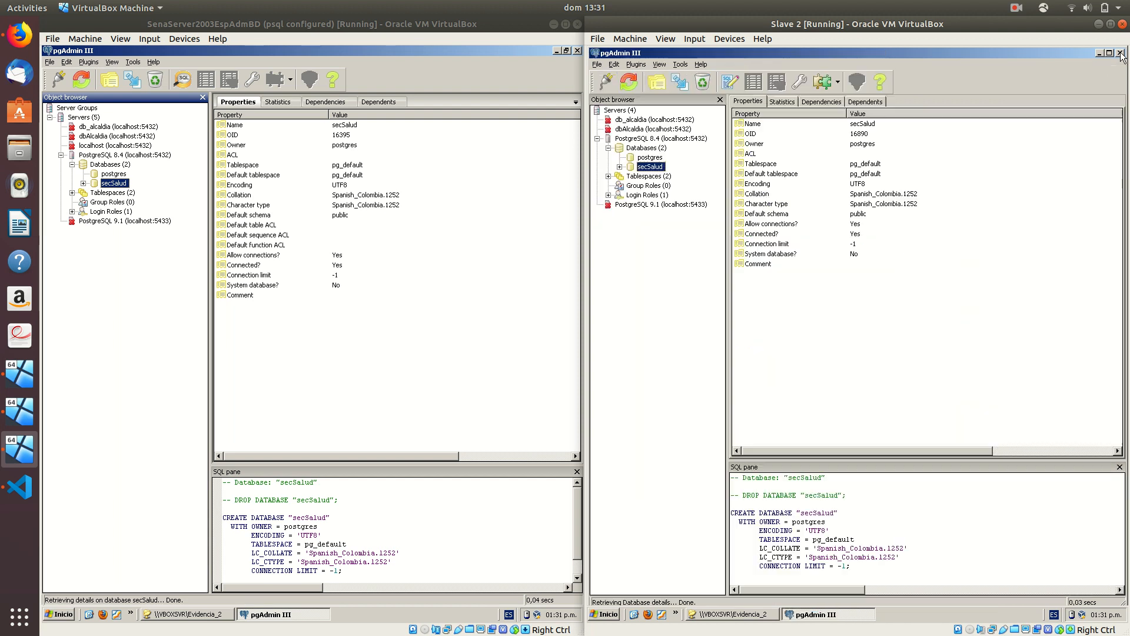
Confirm the nine public tables, inspecting tipoafiliado, then minimise pgAdmin
left_click(620, 167)
left_click(630, 185)
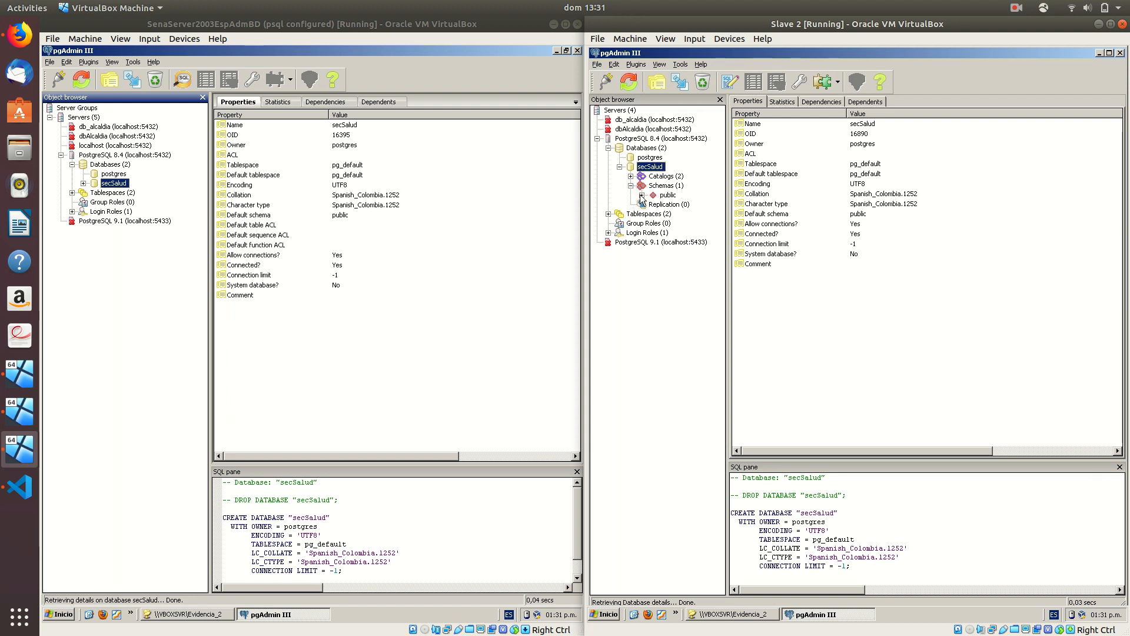
left_click(642, 195)
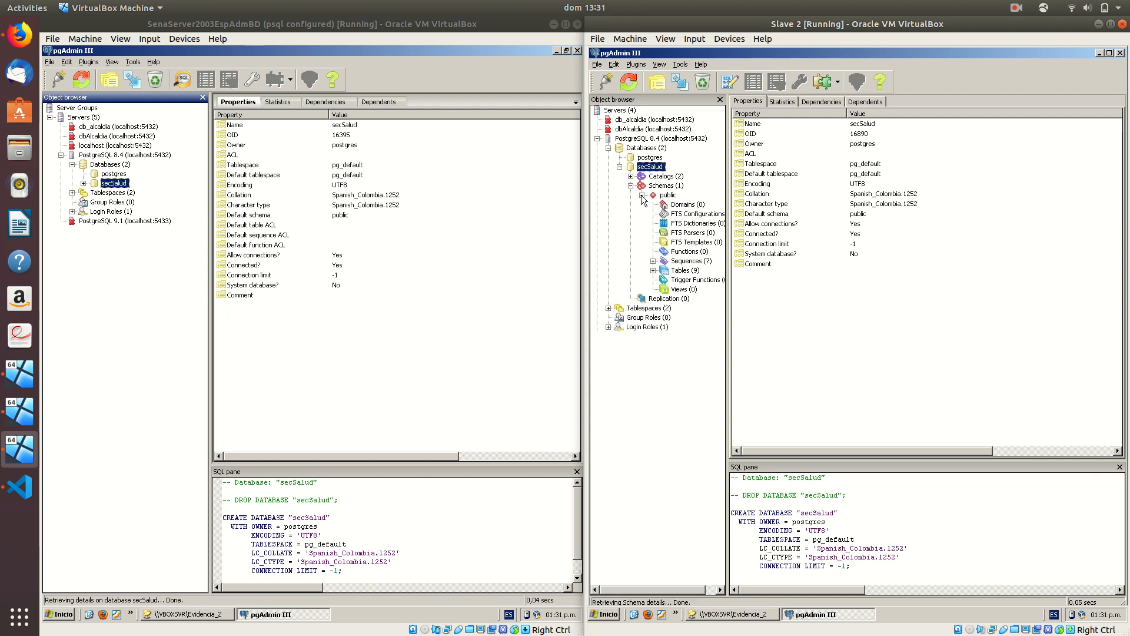
left_click(653, 270)
left_click(698, 336)
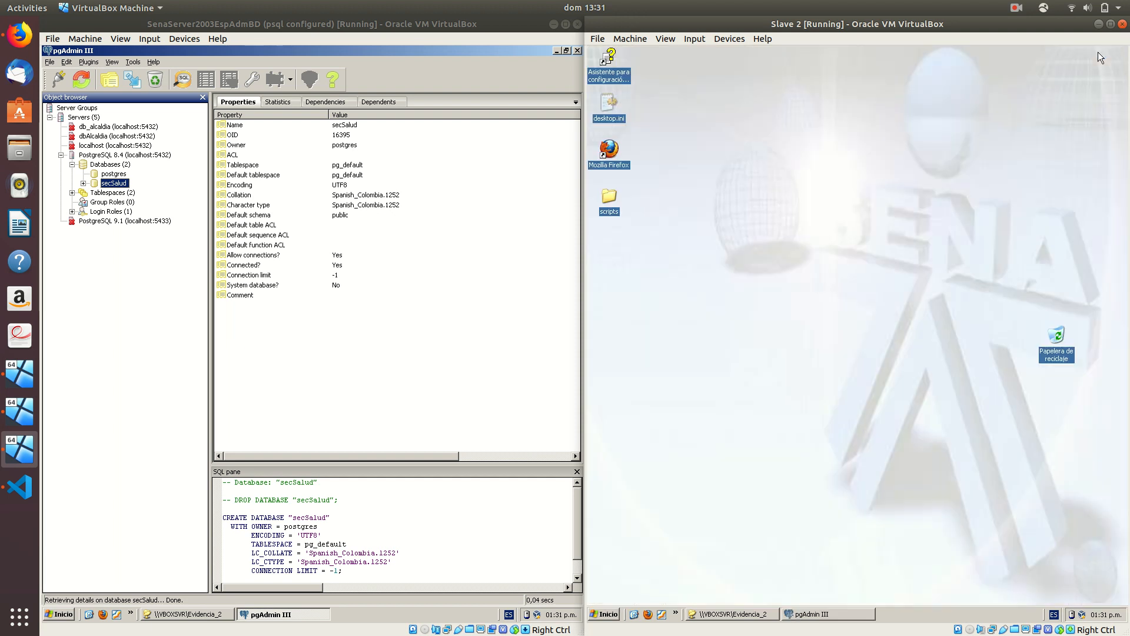
left_click(1099, 53)
Browse to C:\Archivos de programa\PostgreSQL\8.4\data on the master VM and open pg_hba.conf
left_click(556, 51)
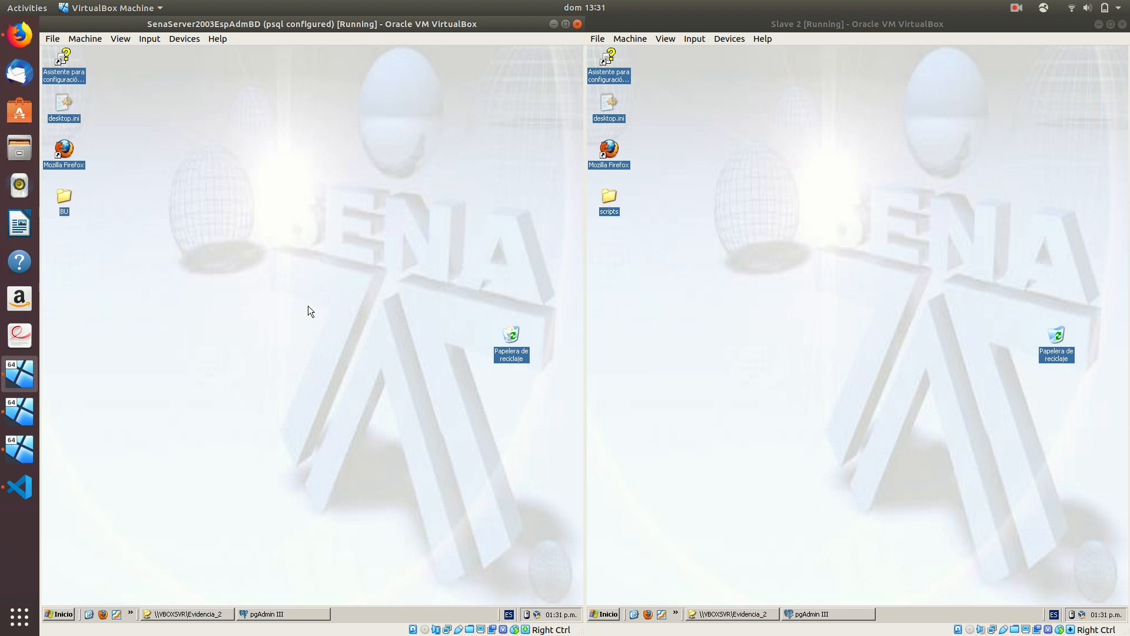
key("super+e")
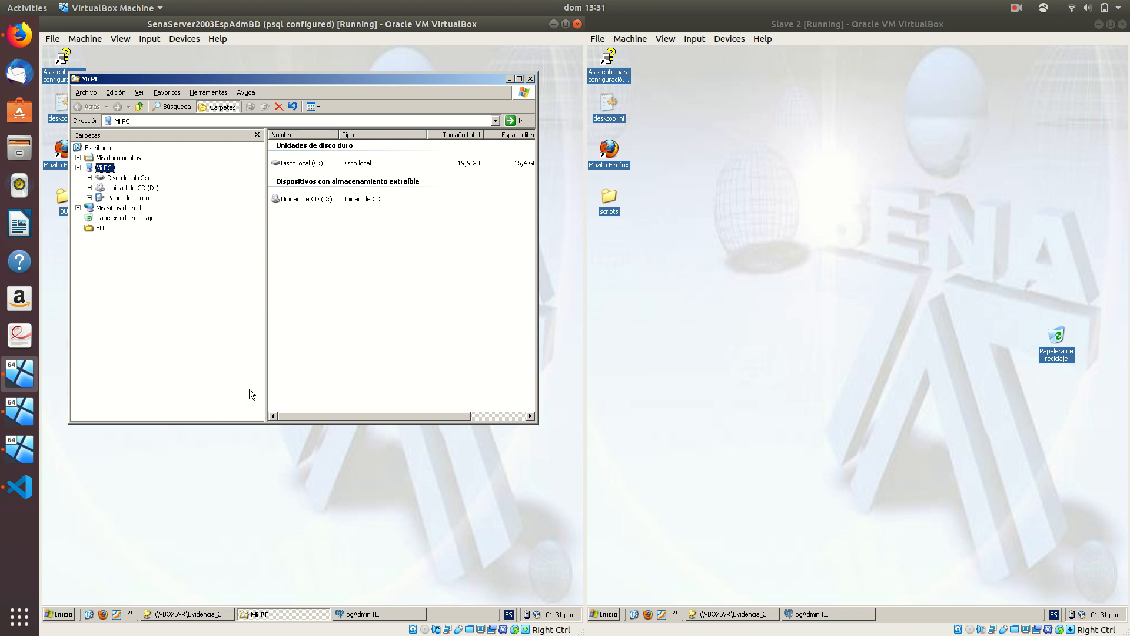
left_click(124, 179)
left_click(130, 198)
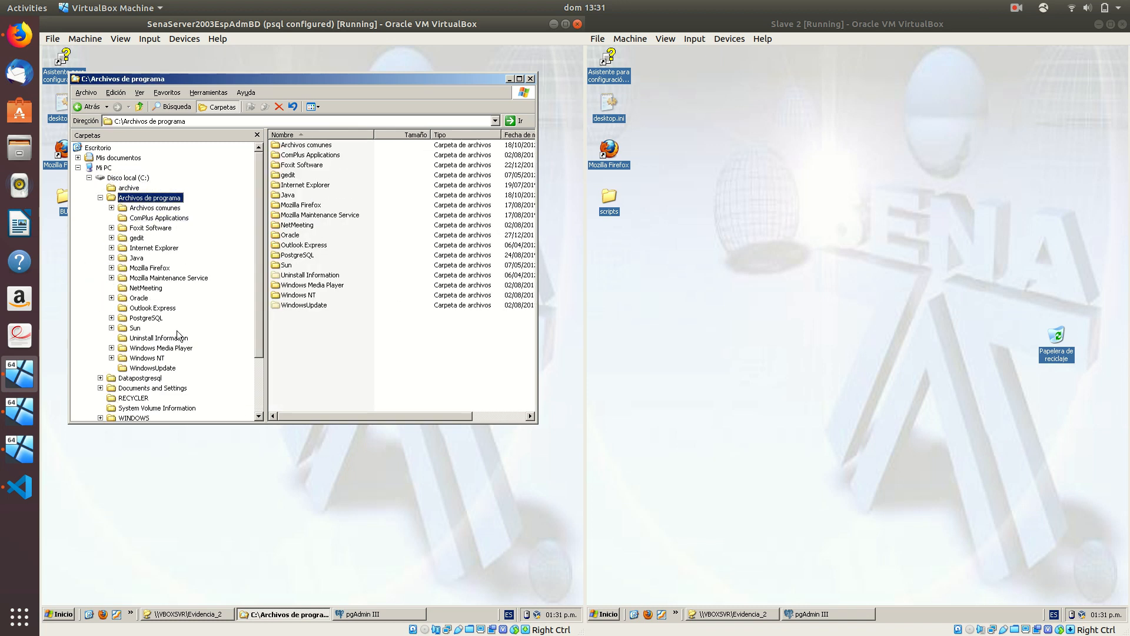
left_click(155, 320)
left_click(154, 329)
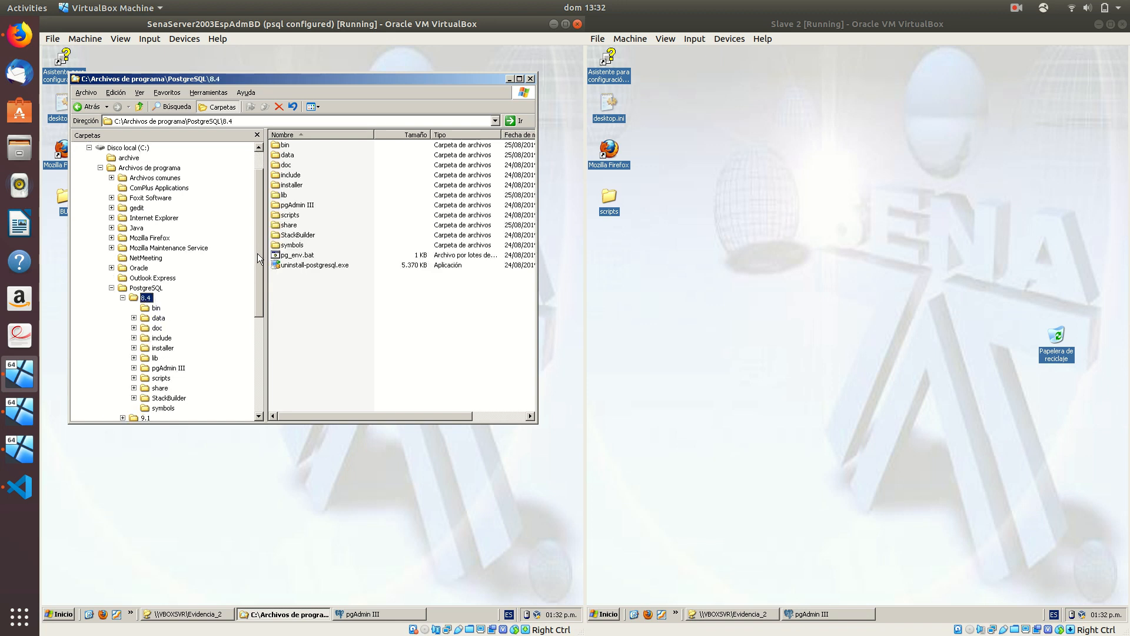
left_click_drag(256, 252, 256, 275)
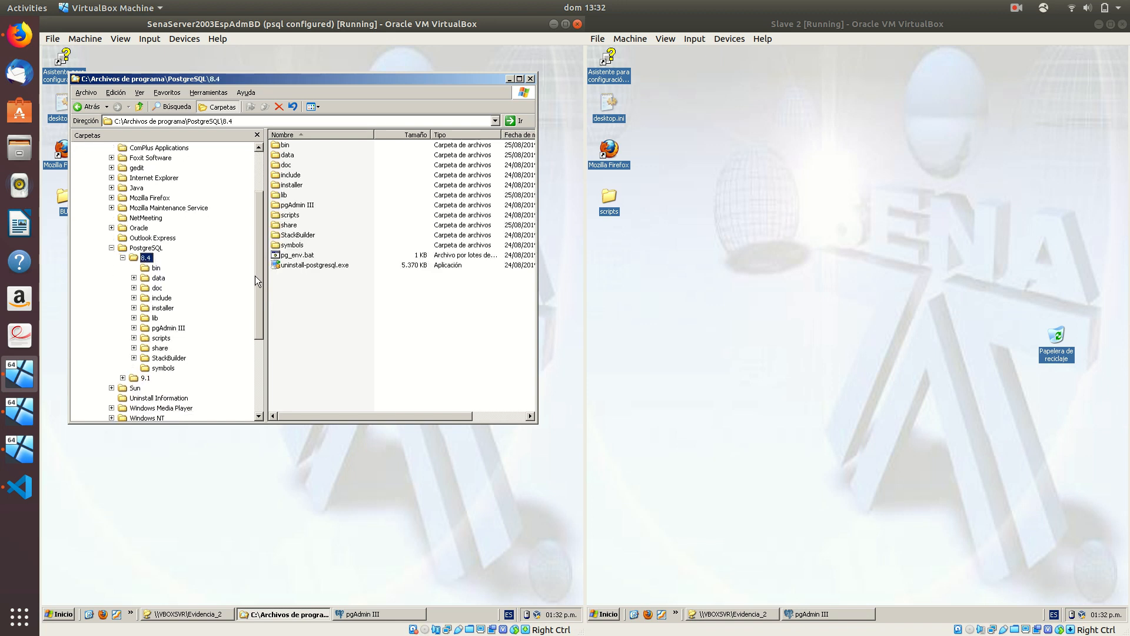
double_click(288, 155)
left_click(257, 134)
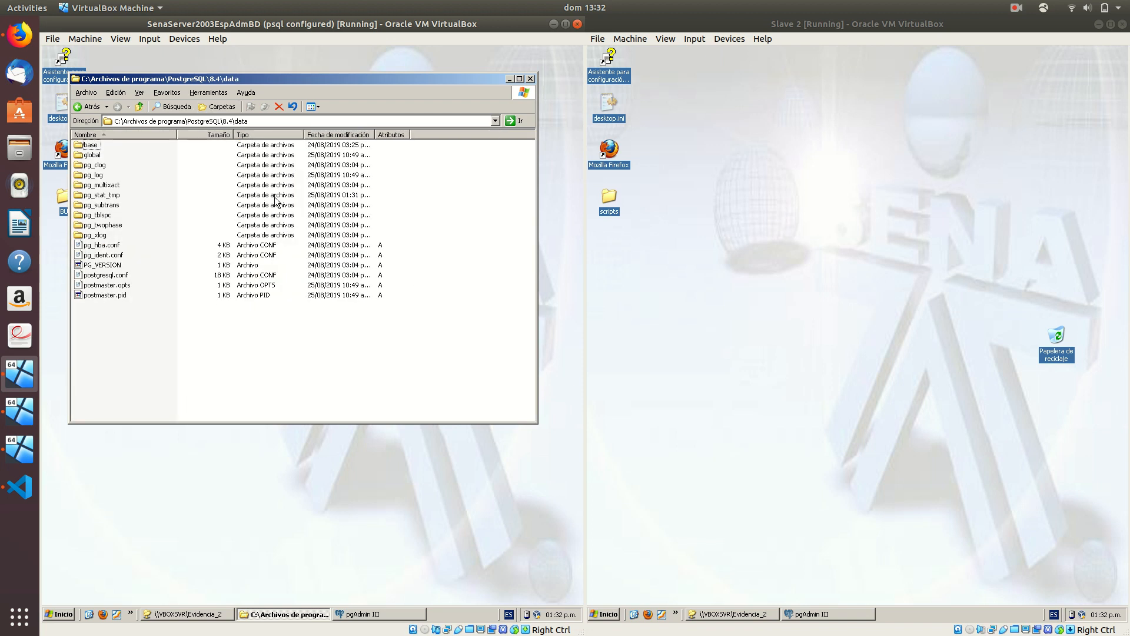
double_click(95, 246)
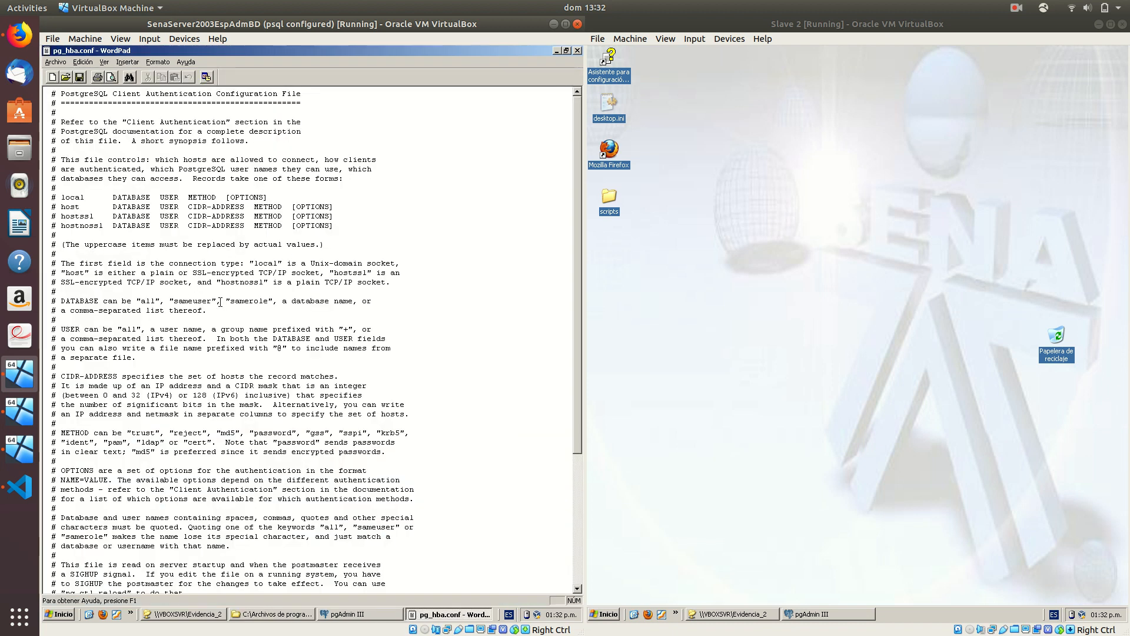
Copy the IPv4 host rule below itself and change its address to 192.168.1.101/
scroll(220, 302, "down", 7)
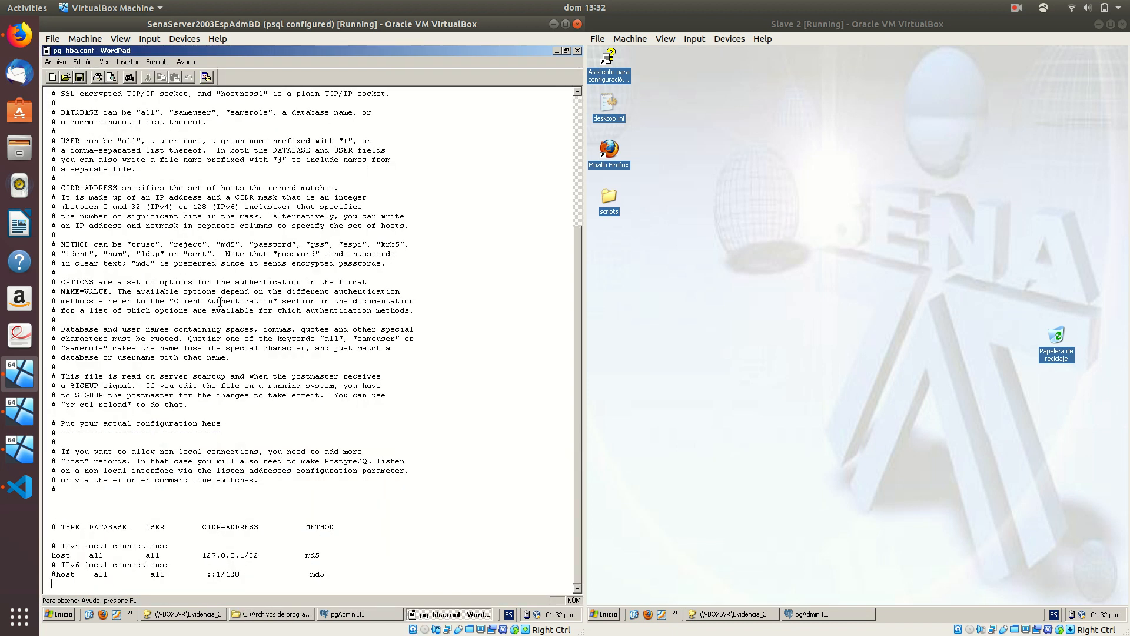
key("Up")
key("shift+End")
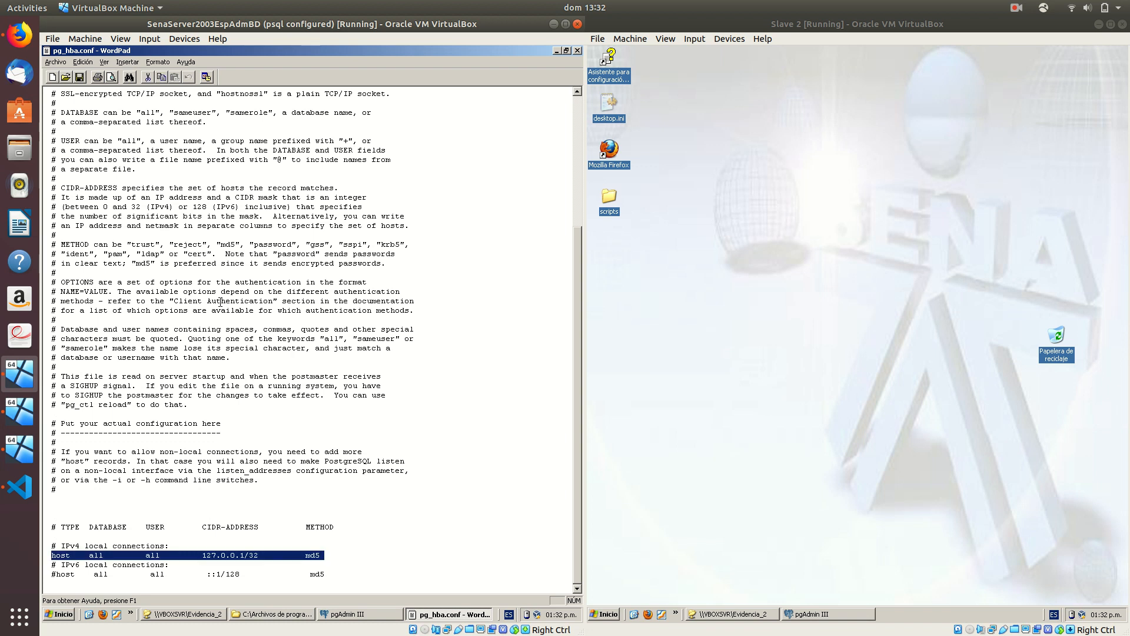
key("ctrl+c")
key("Down")
key("Down")
key("ctrl+v")
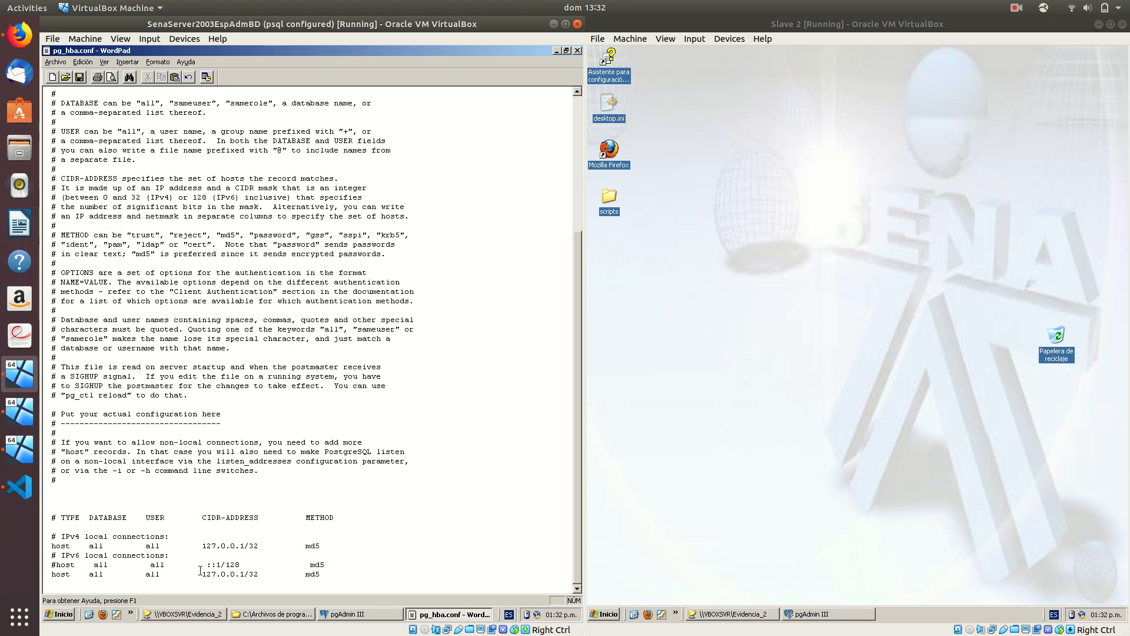
left_click_drag(203, 574, 249, 574)
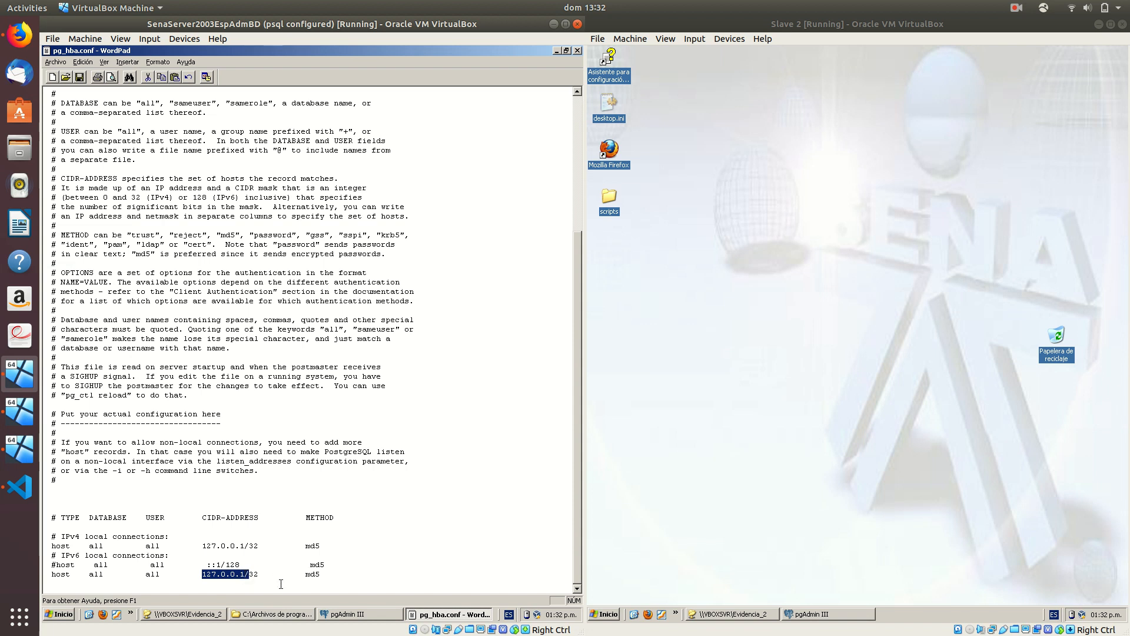
type("192")
type(".168.1")
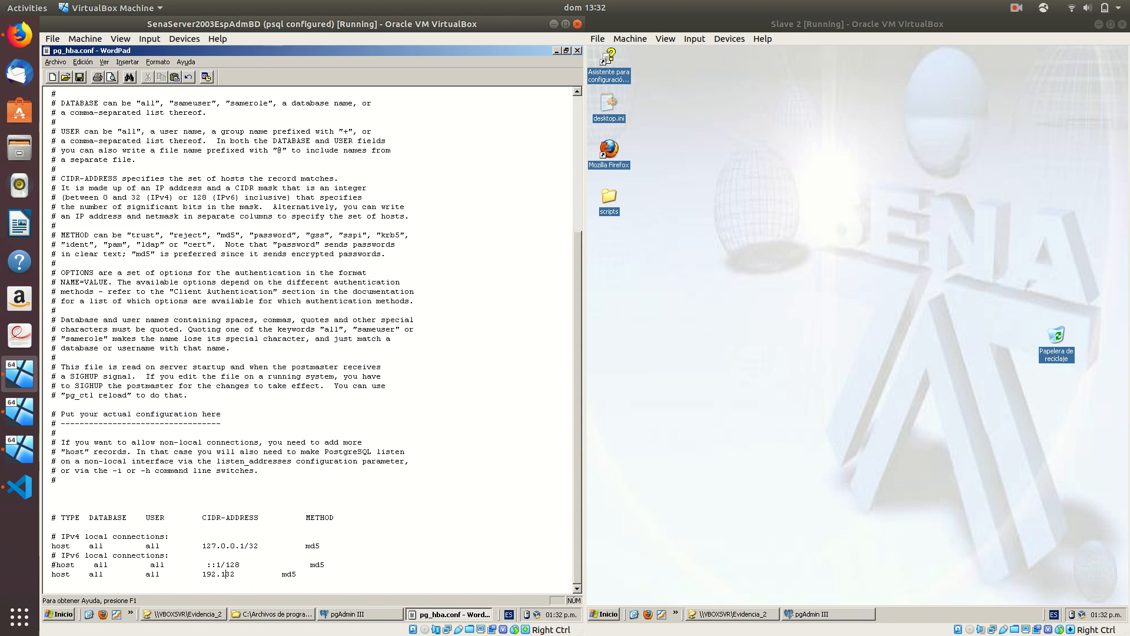
type(".101/")
Duplicate the 192.168.1.101 md5 host line into two more host entries
key("shift+Down")
key("ctrl+c")
key("Down")
key("Return")
key("ctrl+v")
key("Up")
key("ctrl+v")
key("BackSpace")
key("Up")
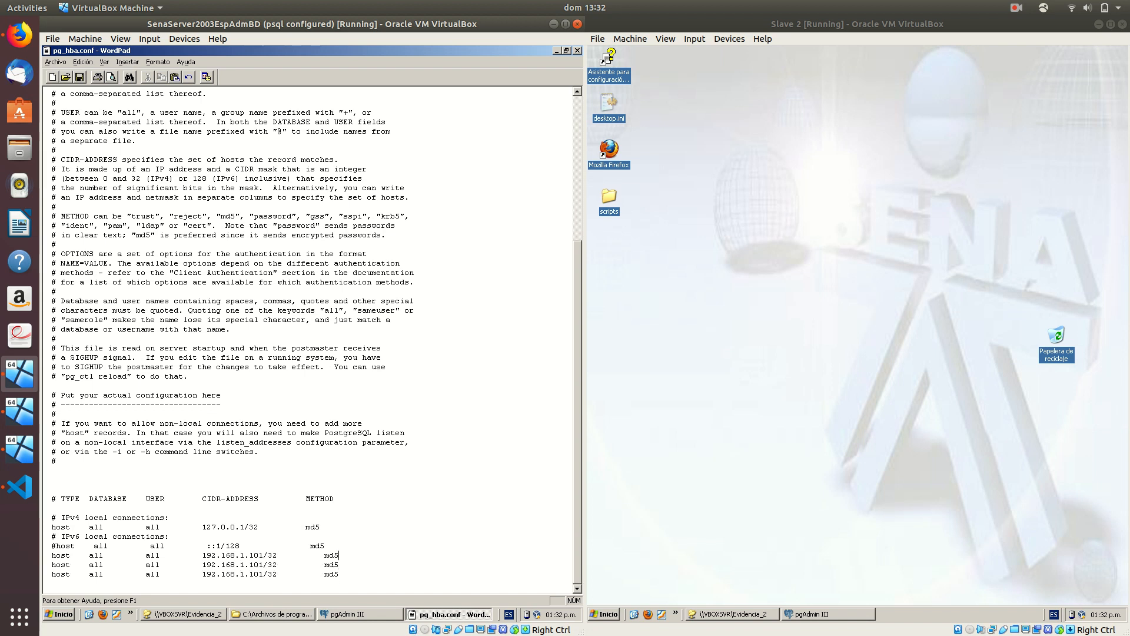
Change the last entry's address to 192.168.1.103 and select all three host lines
left_click(257, 568)
key("Delete")
type("3")
key("End")
key("shift+Up")
key("shift+Up")
key("shift+Home")
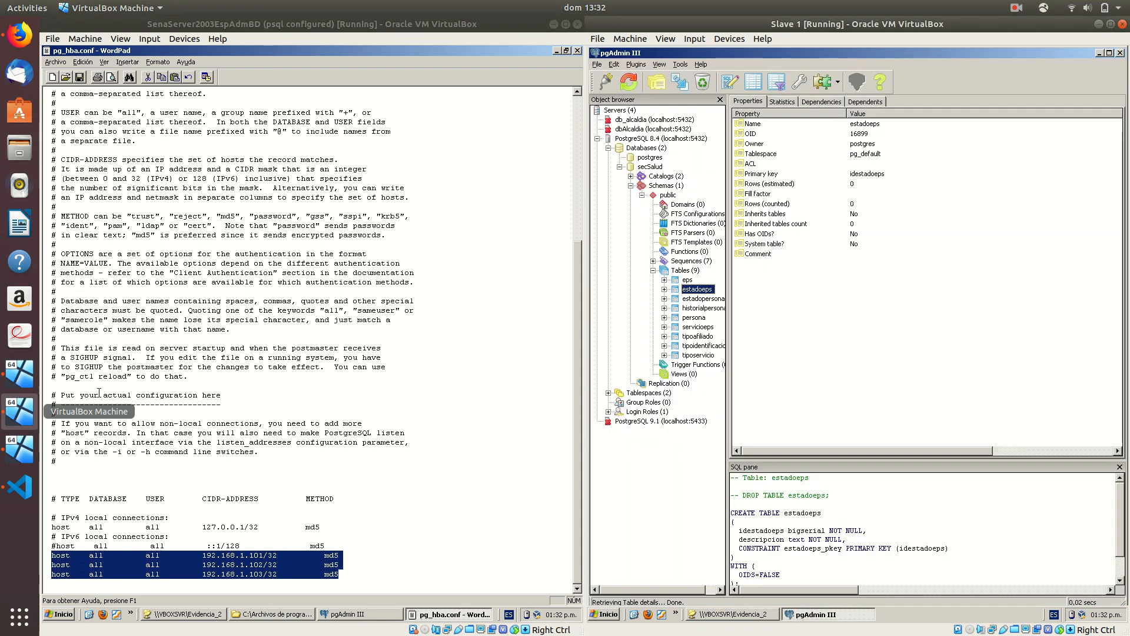
On Slave 1, open pg_hba.conf from C:\Archivos de programa\PostgreSQL\8.4\data
left_click(20, 411)
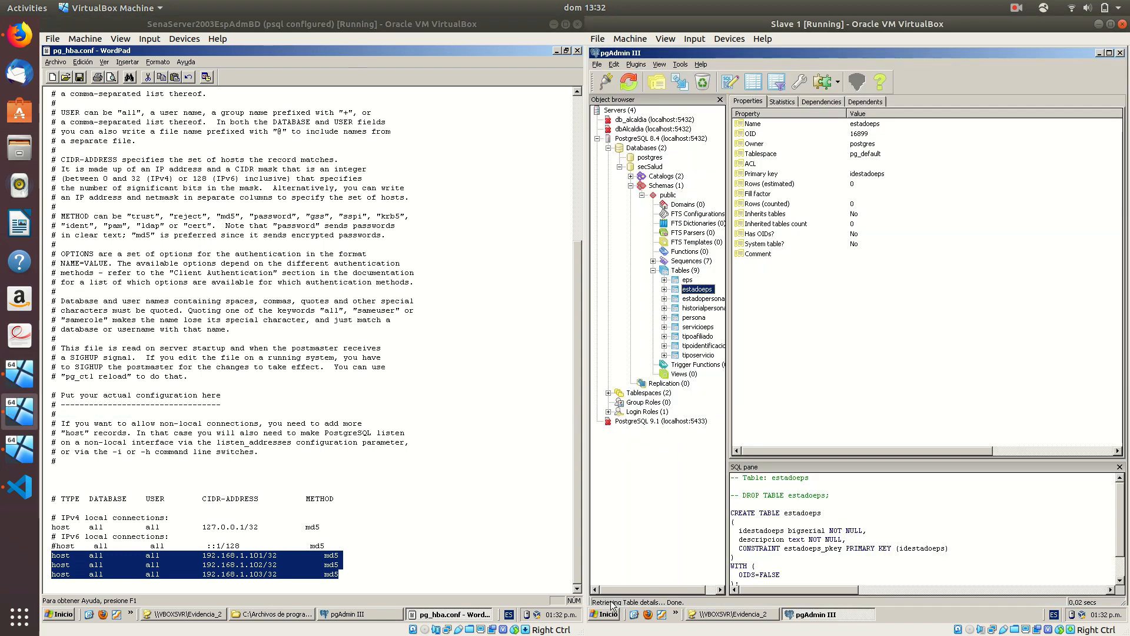
key("super+e")
left_click(725, 217)
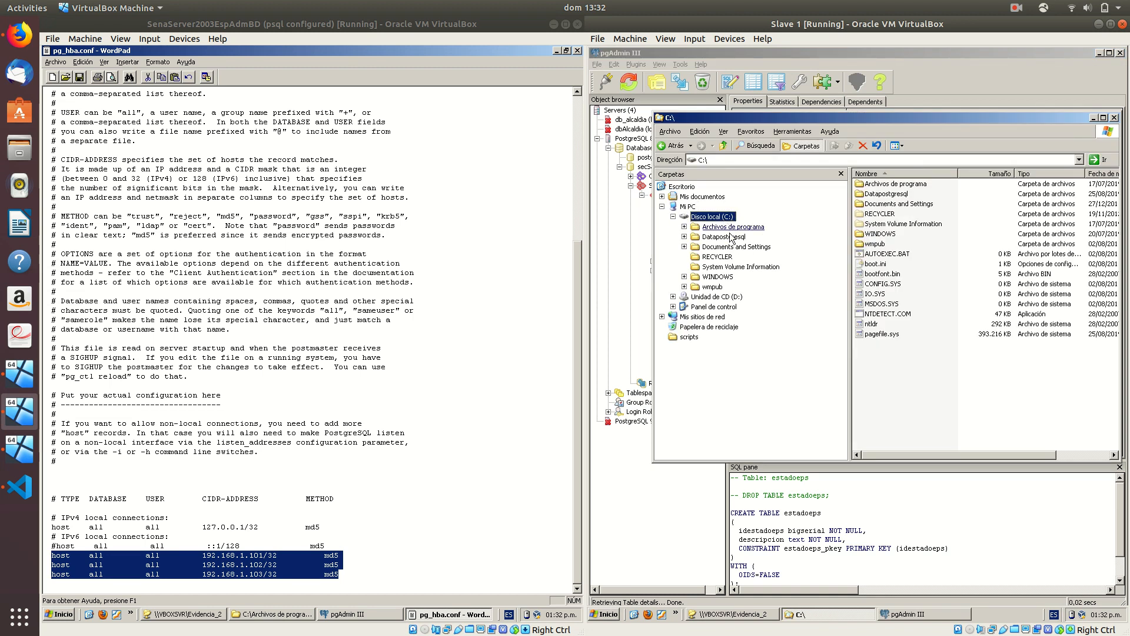
left_click(730, 227)
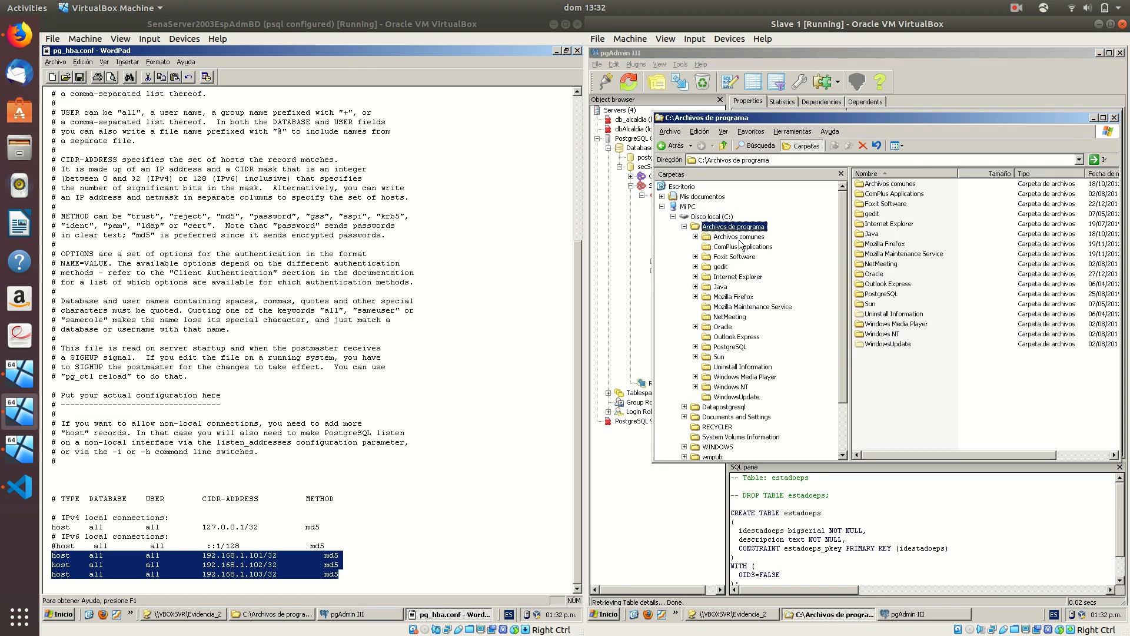
left_click(734, 348)
left_click(729, 357)
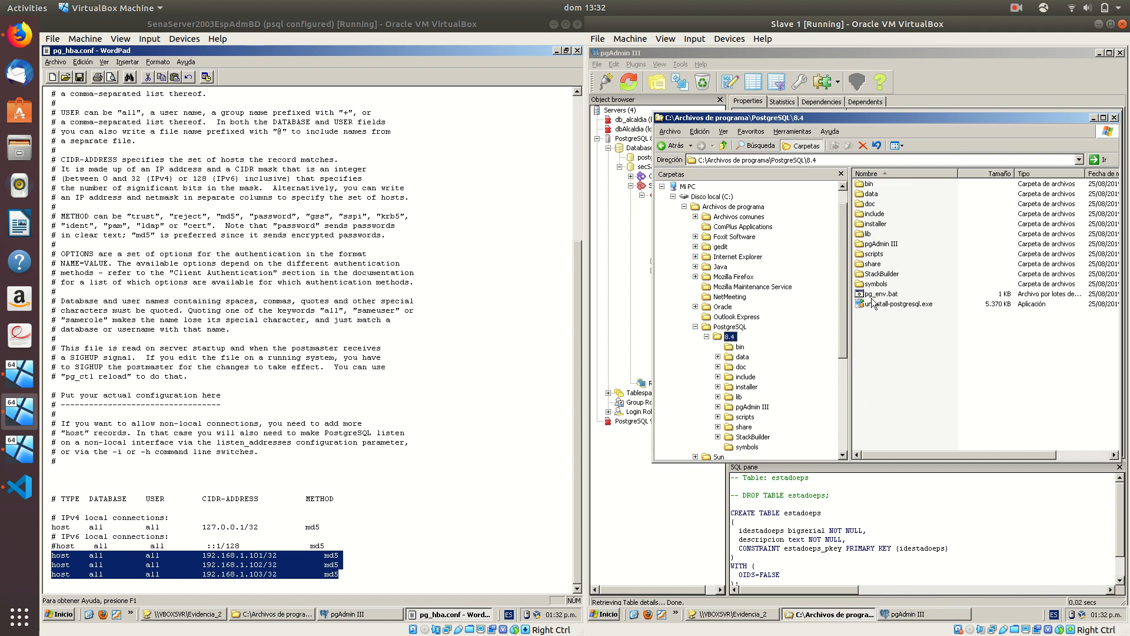
double_click(871, 195)
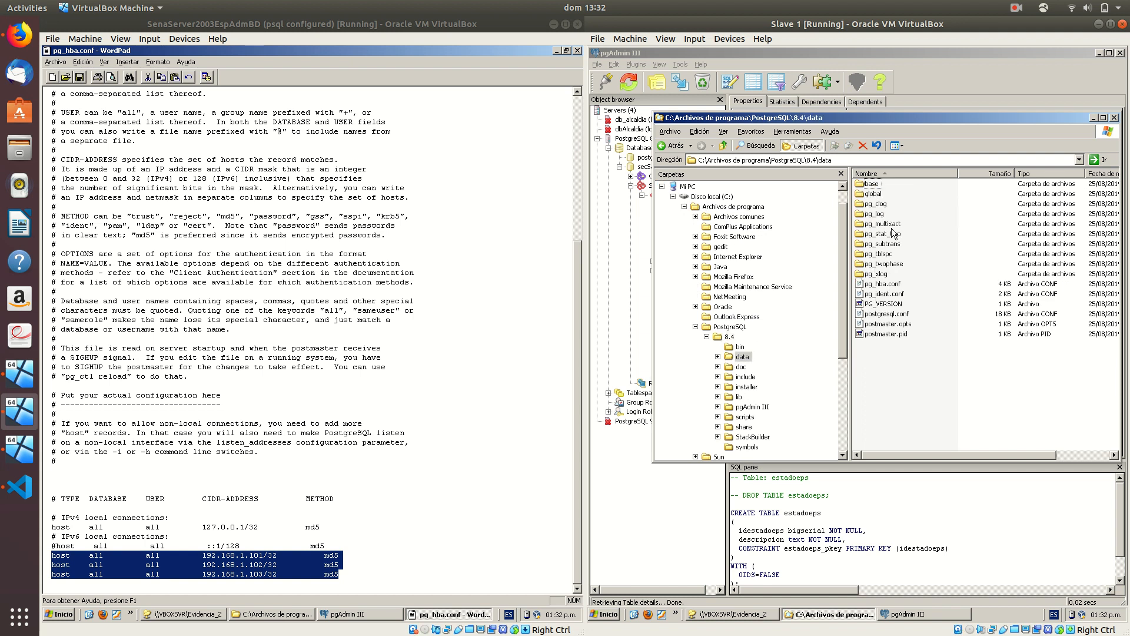
left_click(886, 284)
double_click(887, 285)
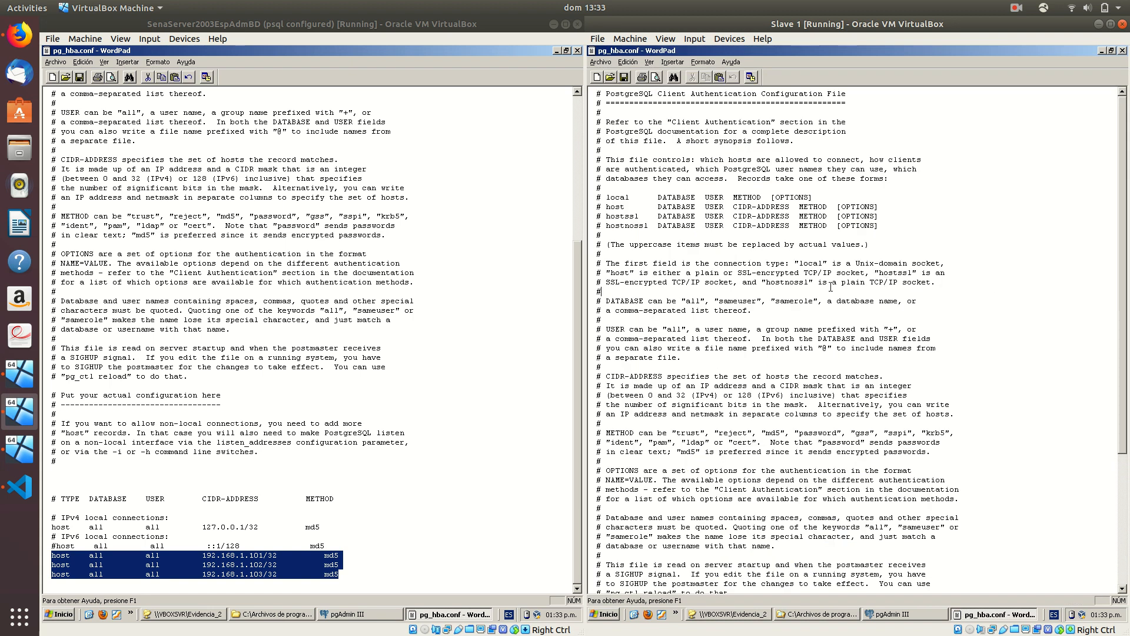
Paste the three md5 host lines at the end of the file and close WordPad
key("ctrl+End")
key("ctrl+v")
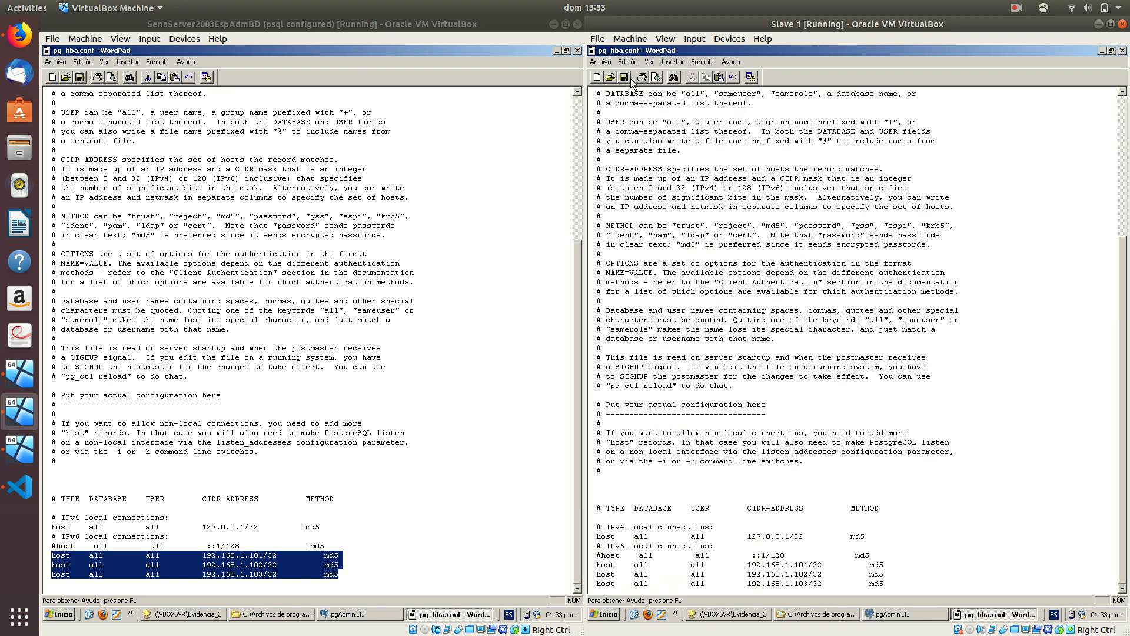
left_click(1122, 51)
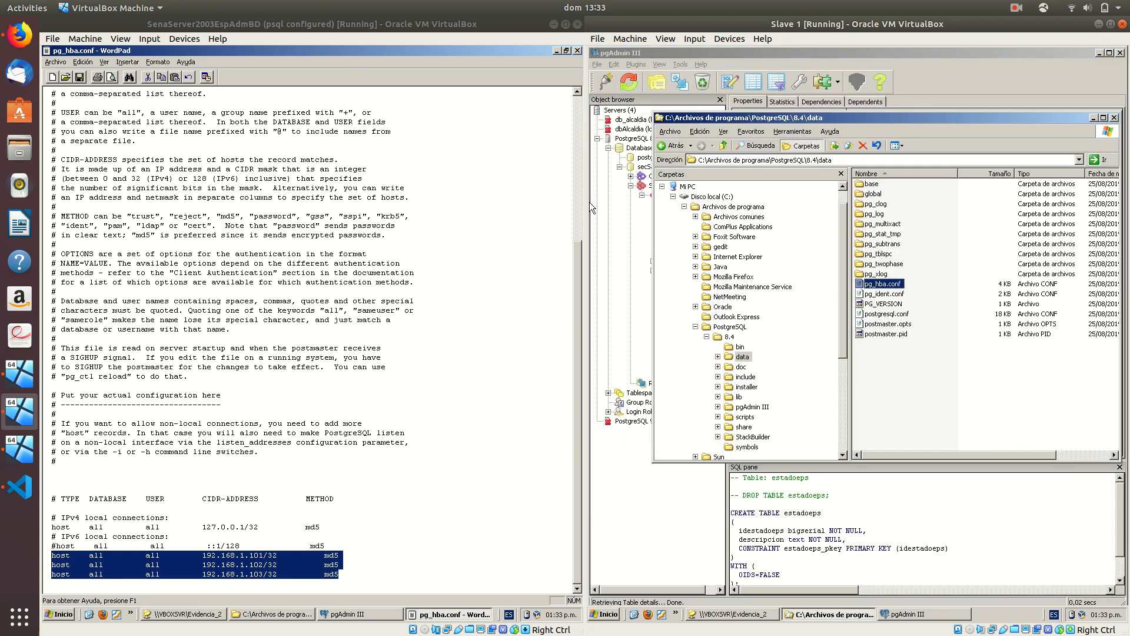
On Slave 2, open pg_hba.conf from the PostgreSQL 8.4 data folder
left_click(24, 459)
key("super+e")
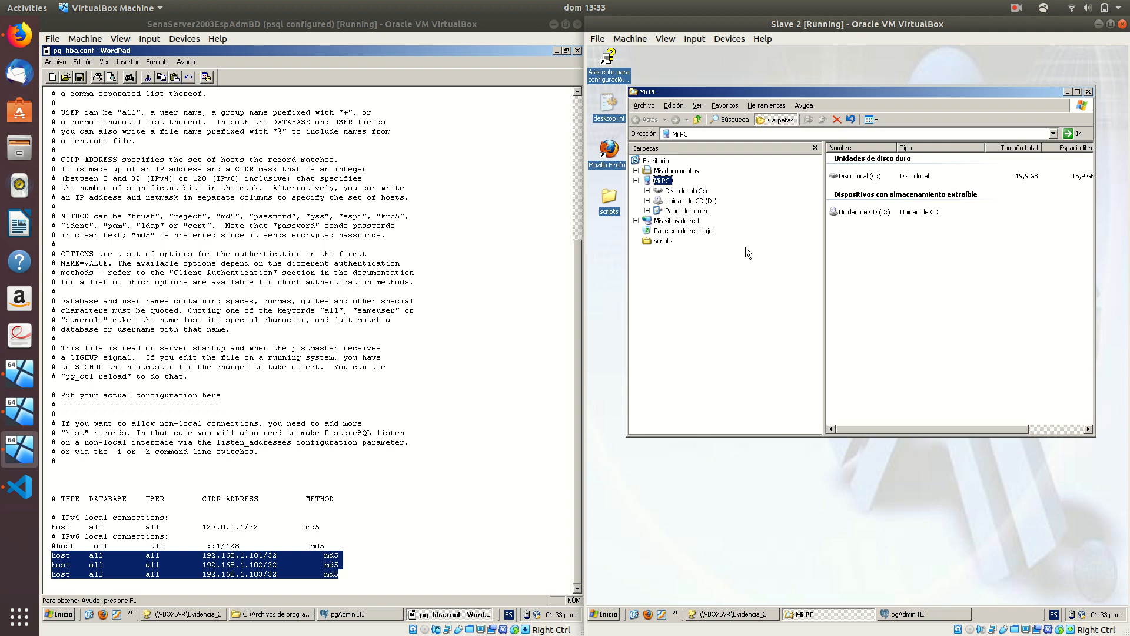
left_click(674, 191)
key("Down")
key("Right")
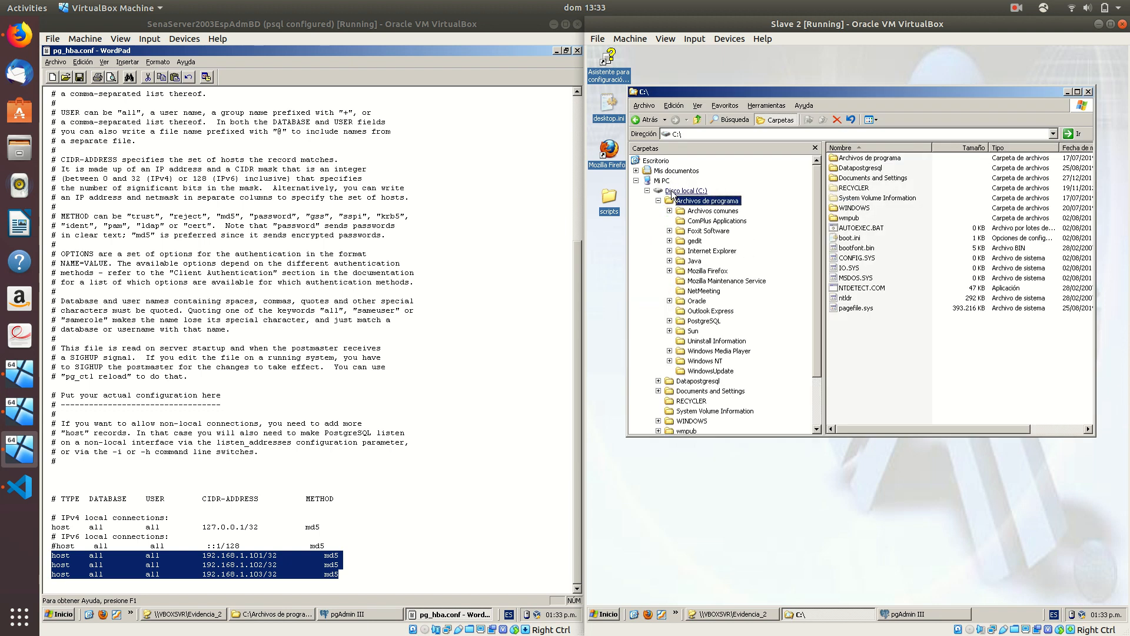
key("Down")
key("p")
key("Right")
key("Down")
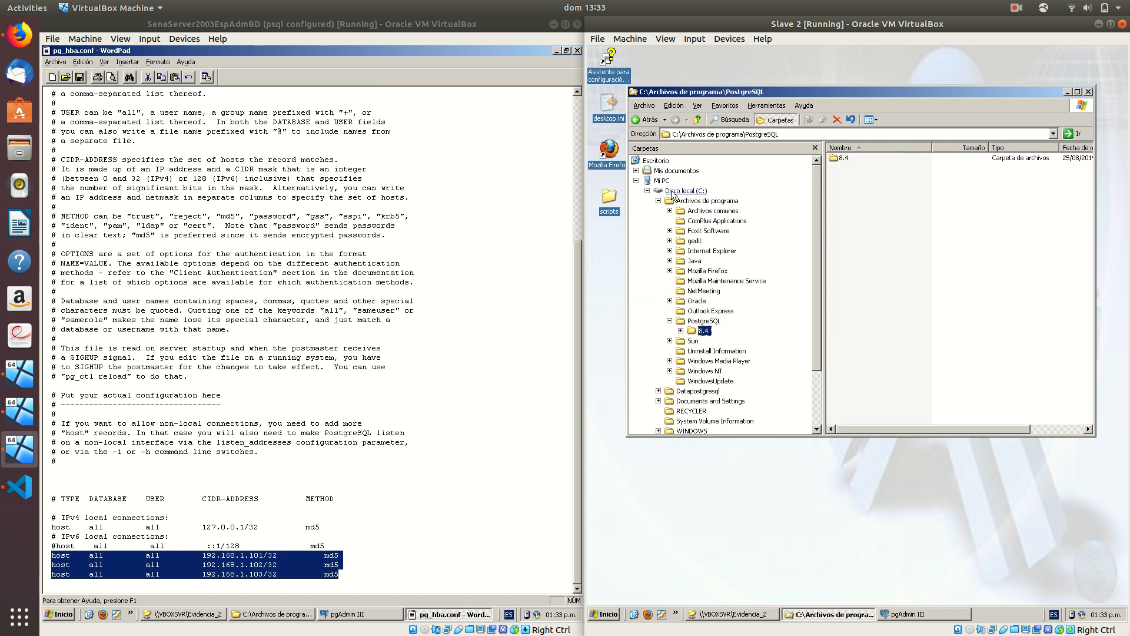
key("Right")
key("Down")
key("Down")
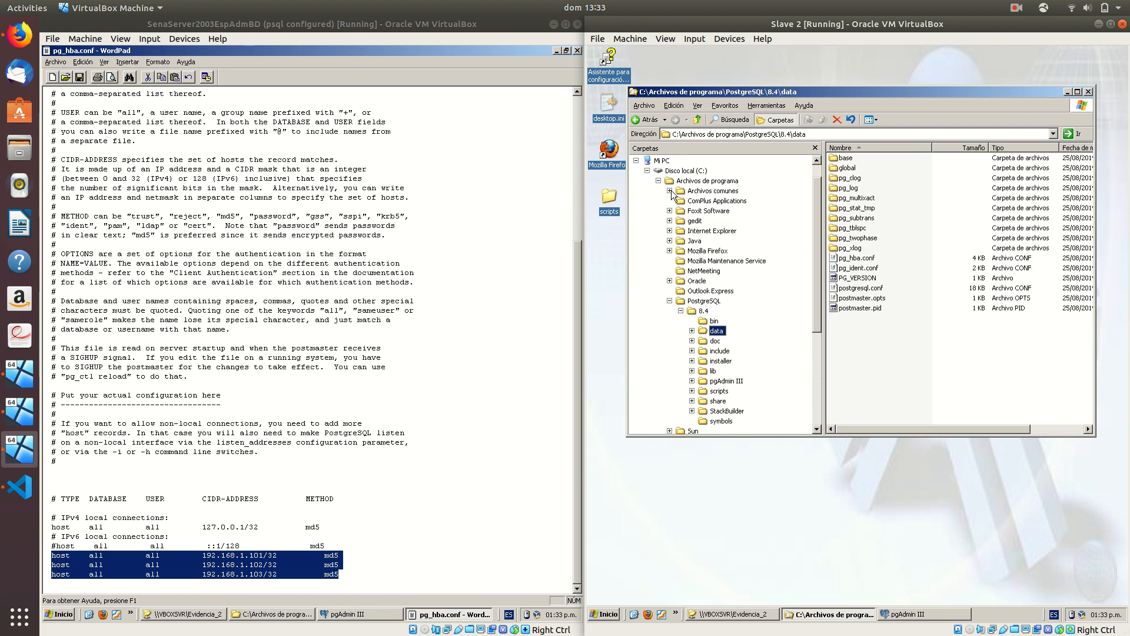
double_click(857, 258)
Paste the three host lines, save and close it, then close the master's pg_hba.conf
key("ctrl+v")
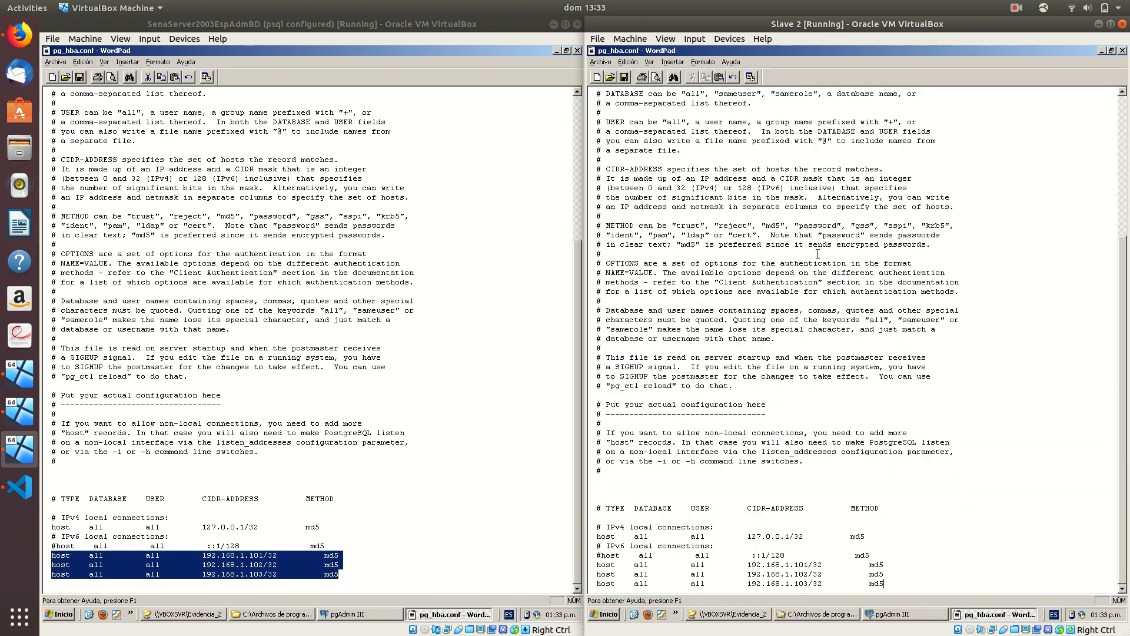
key("ctrl+s")
key("alt+F4")
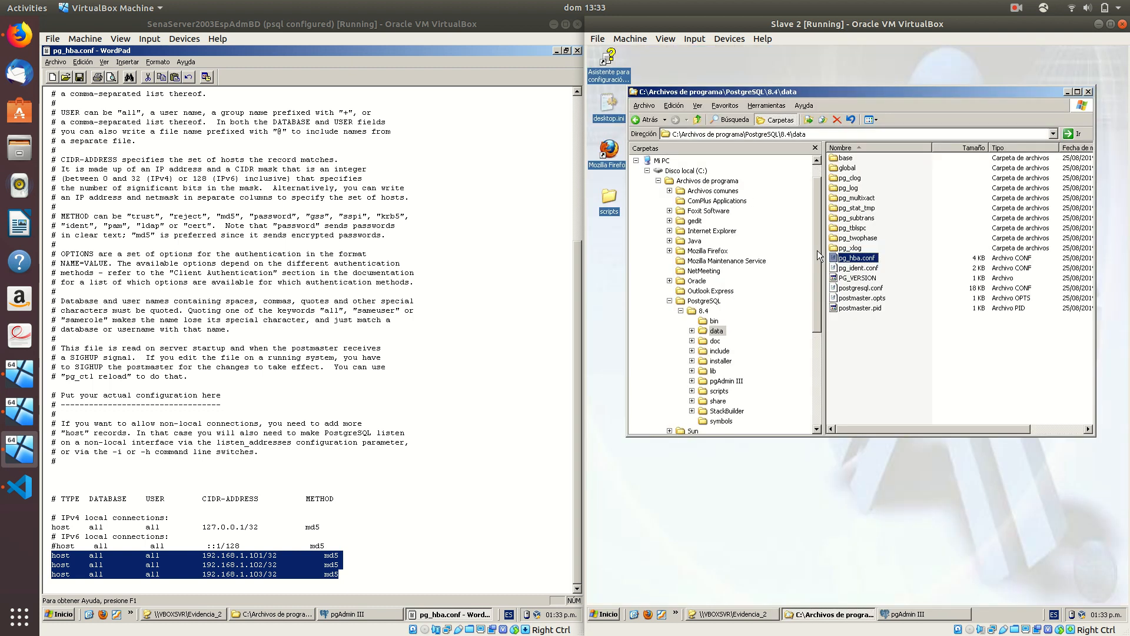
left_click(816, 148)
left_click(577, 51)
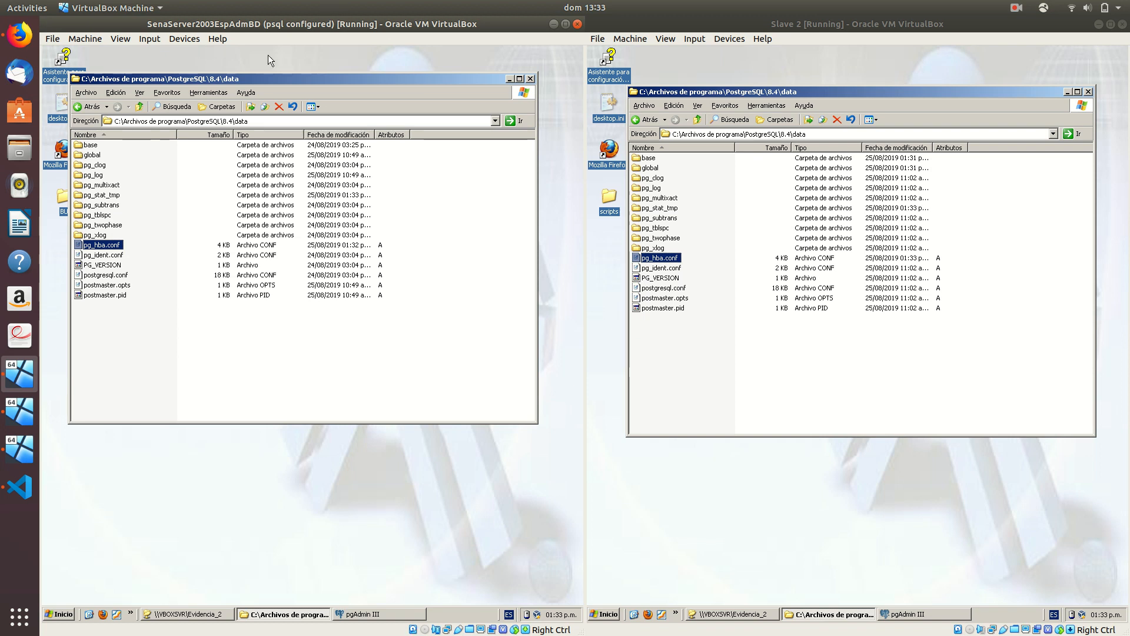
Create a new text file named master.conf in the PostgreSQL 8.4 bin folder
left_click(139, 106)
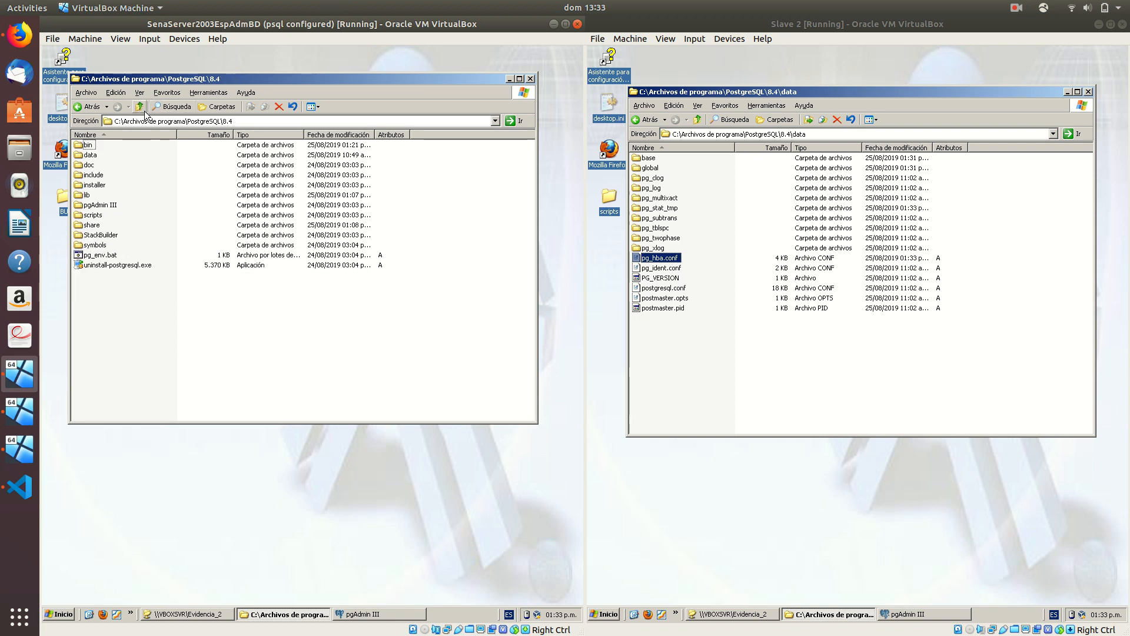
double_click(88, 146)
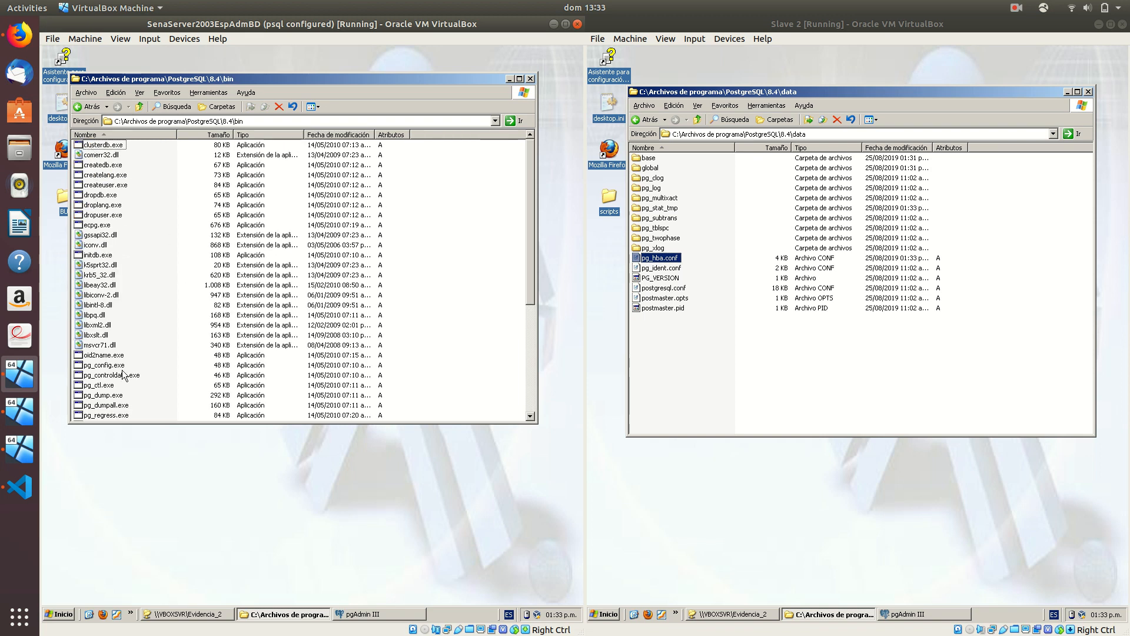
right_click(439, 305)
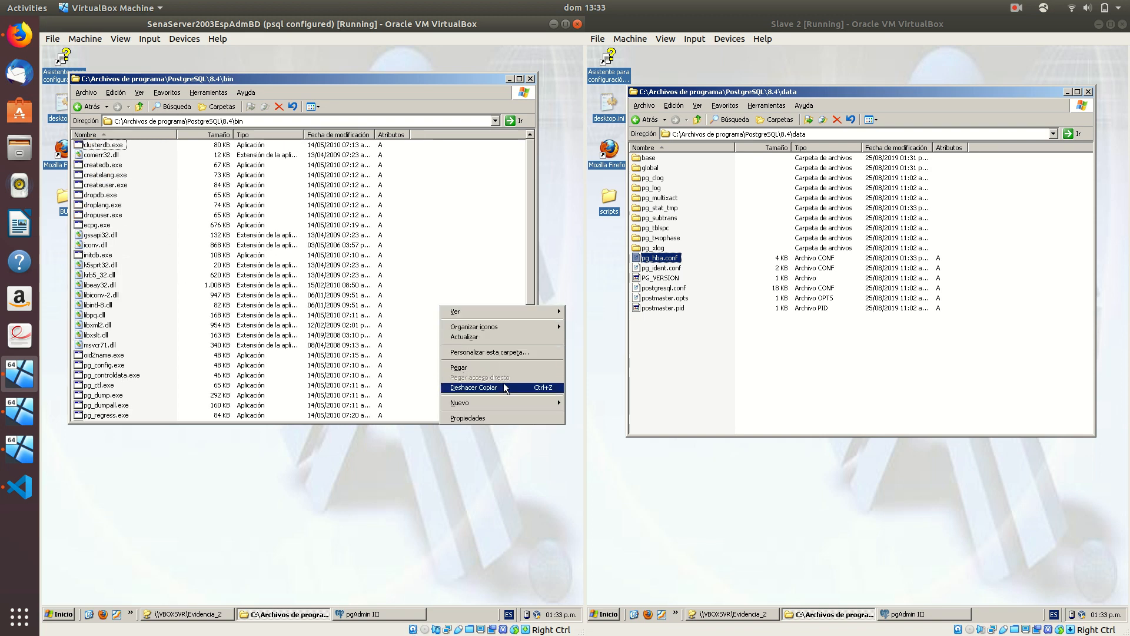
mouse_move(520, 405)
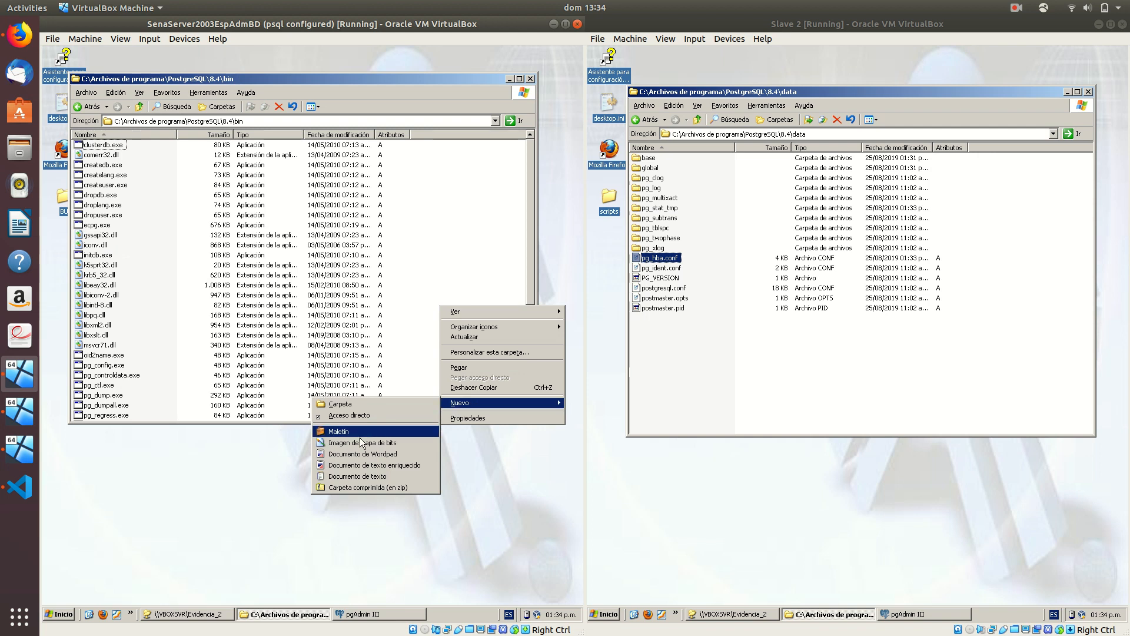
left_click(353, 475)
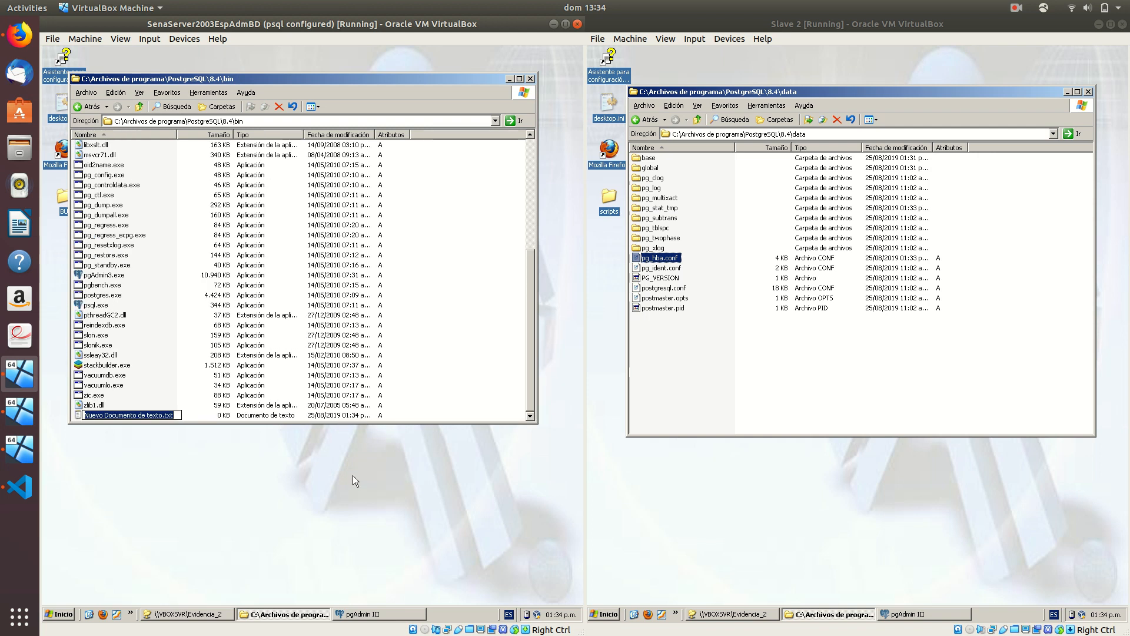
type("master.conf")
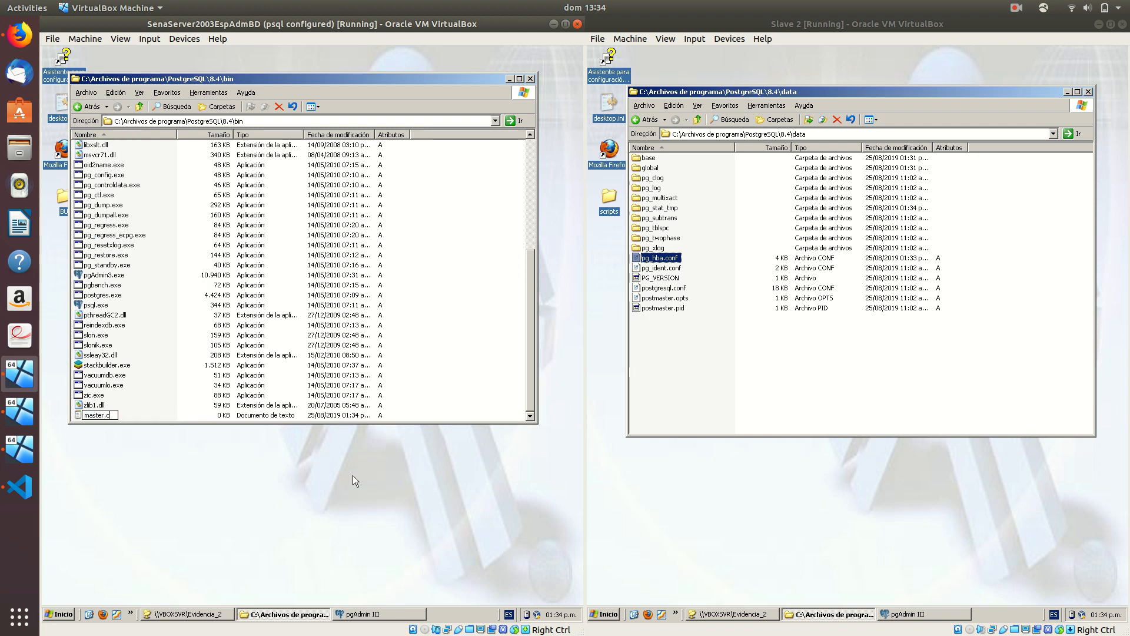
key("Return")
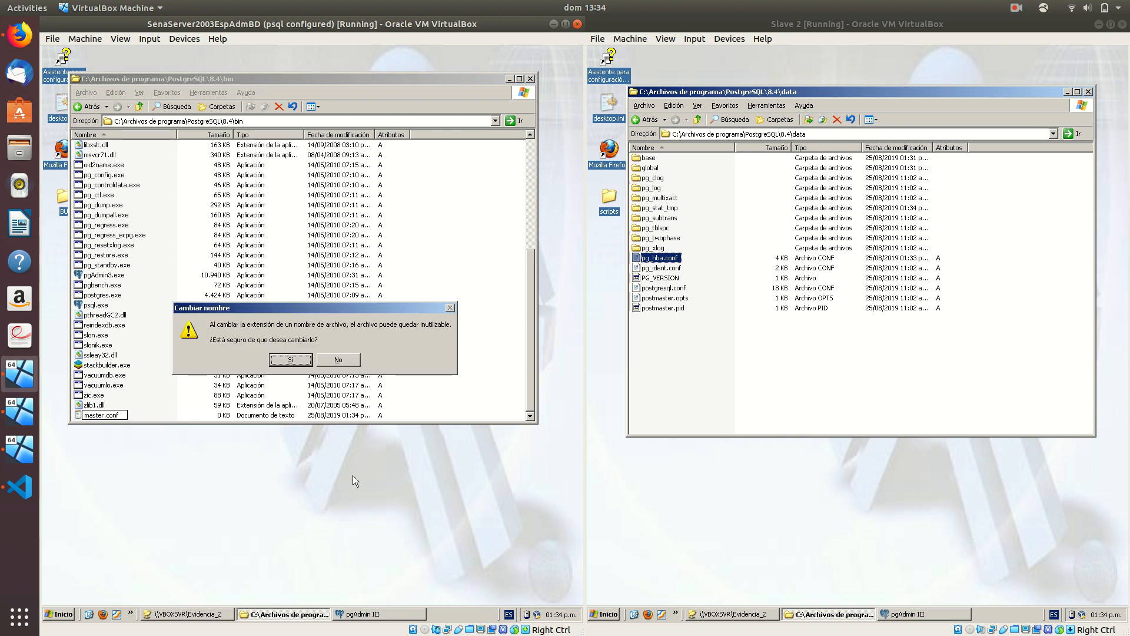
key("Return")
key("Return")
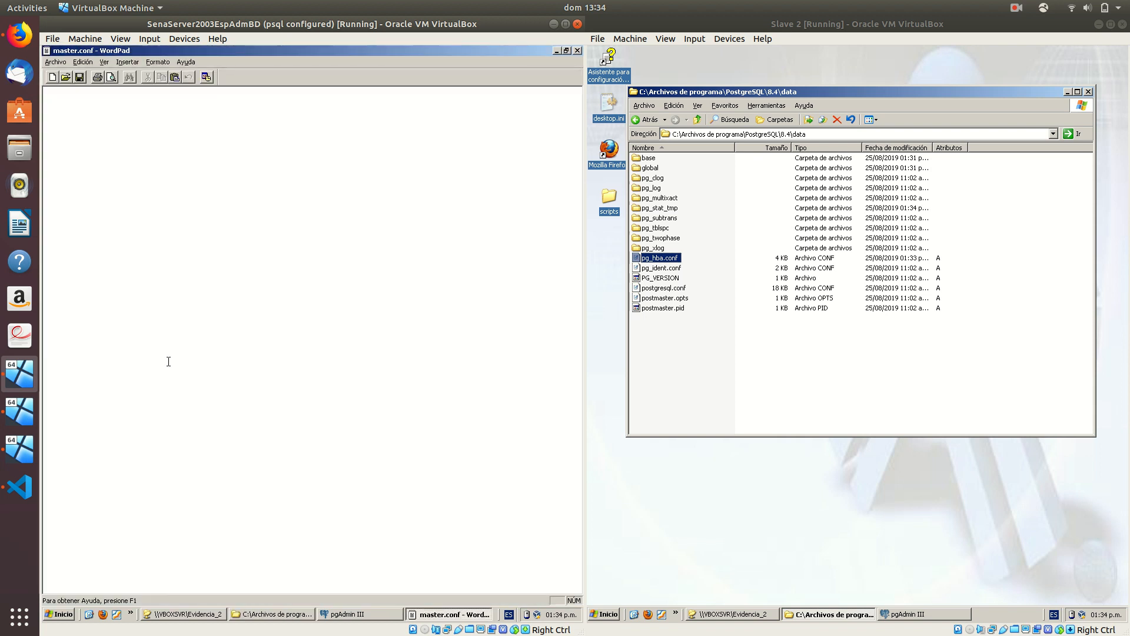
Paste the slonik cluster script from VS Code into master.conf
left_click(19, 486)
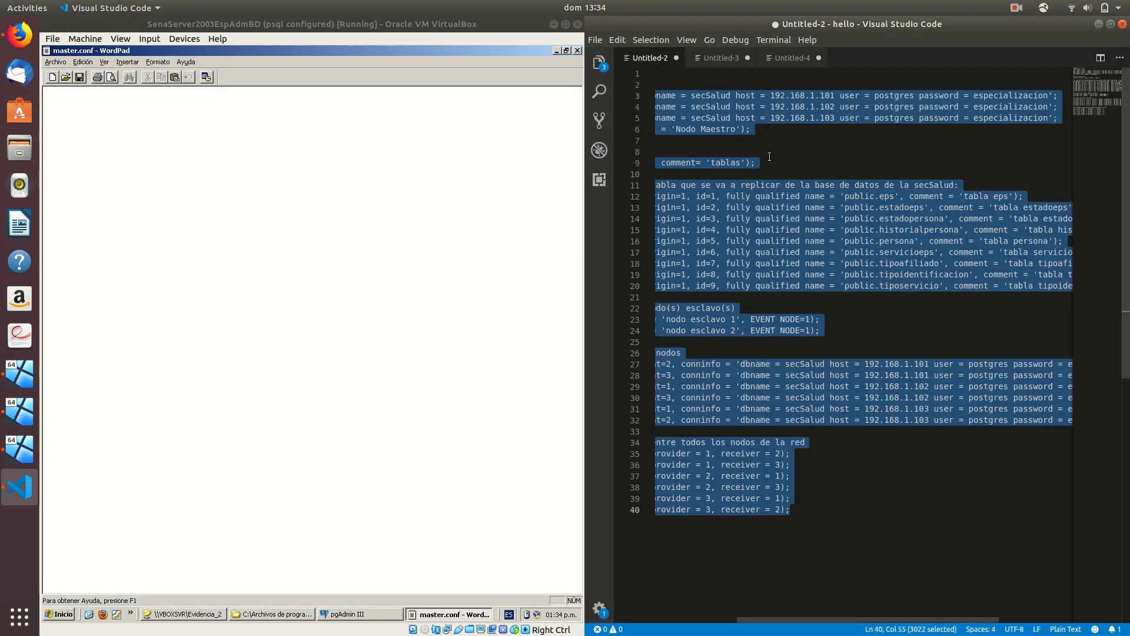
left_click(372, 164)
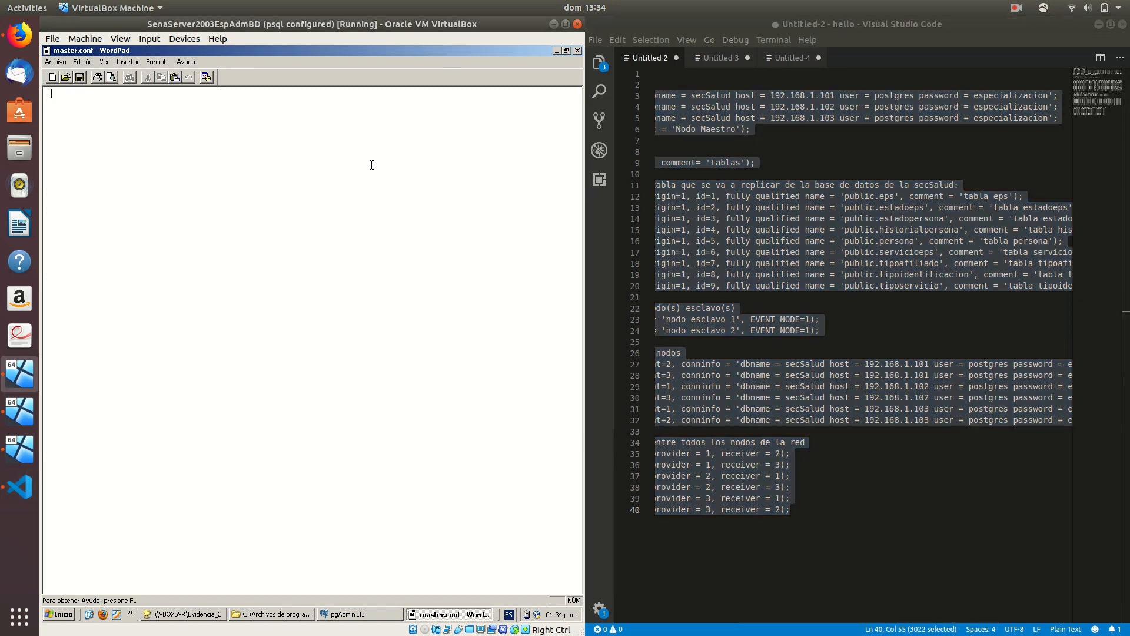
key("ctrl+v")
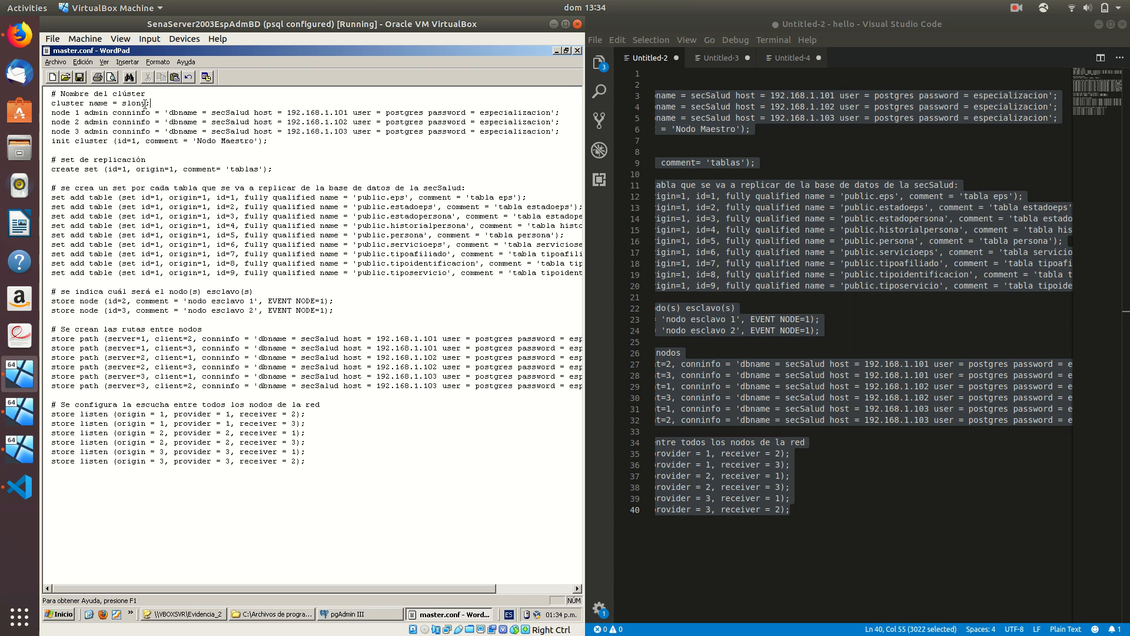
left_click_drag(150, 103, 49, 104)
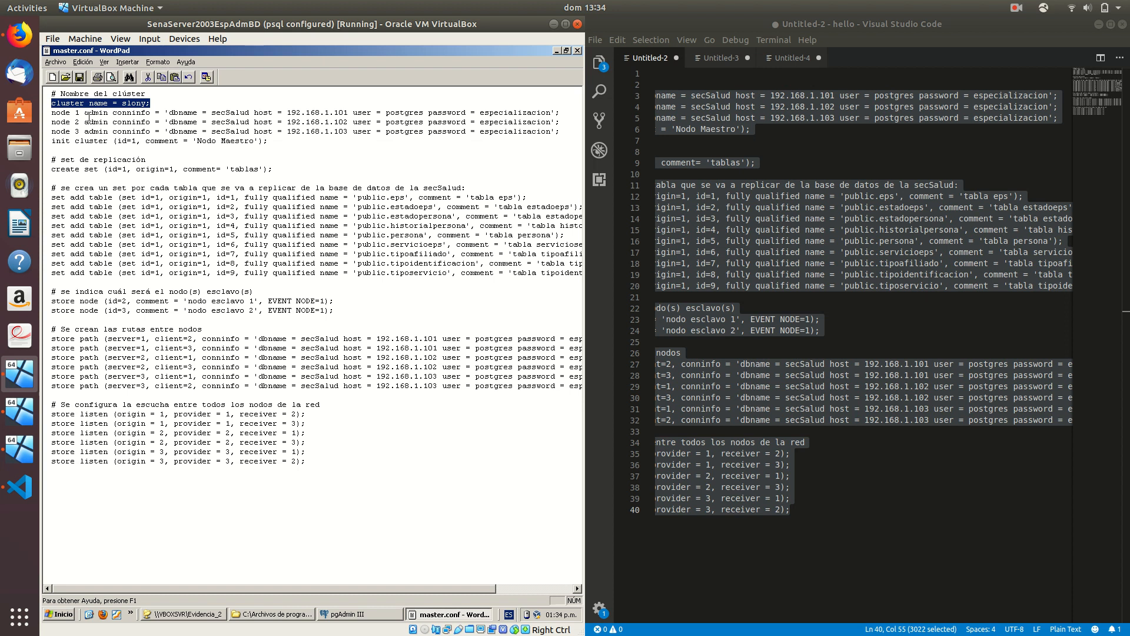
Review the node admin conninfo lines: dbname, user and password parameters
left_click_drag(52, 112, 255, 132)
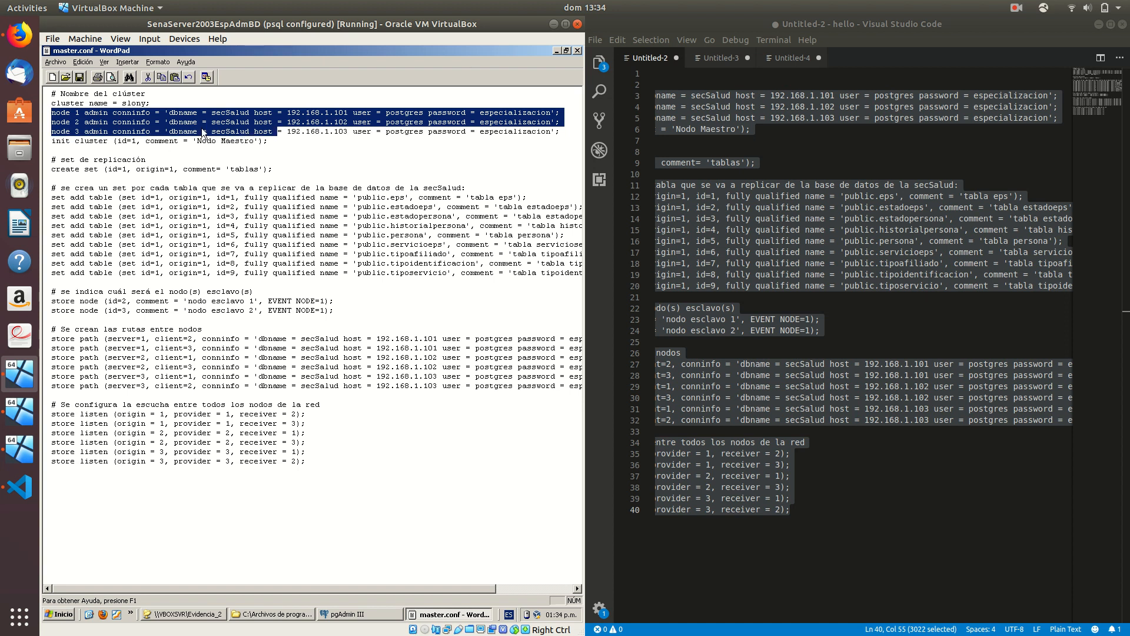
double_click(139, 113)
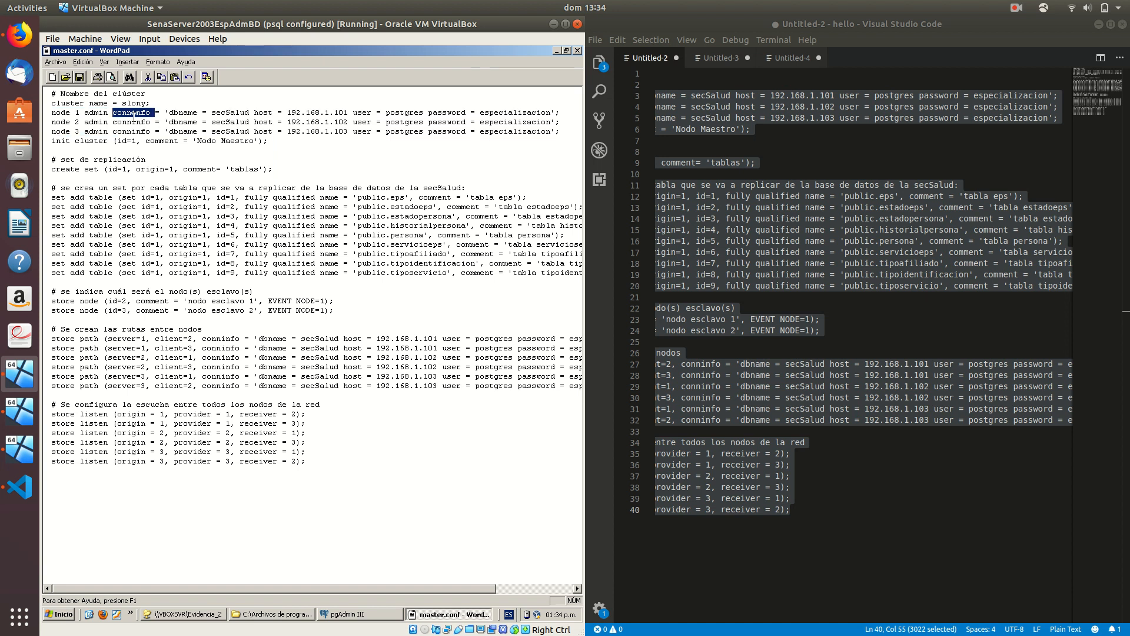
double_click(179, 113)
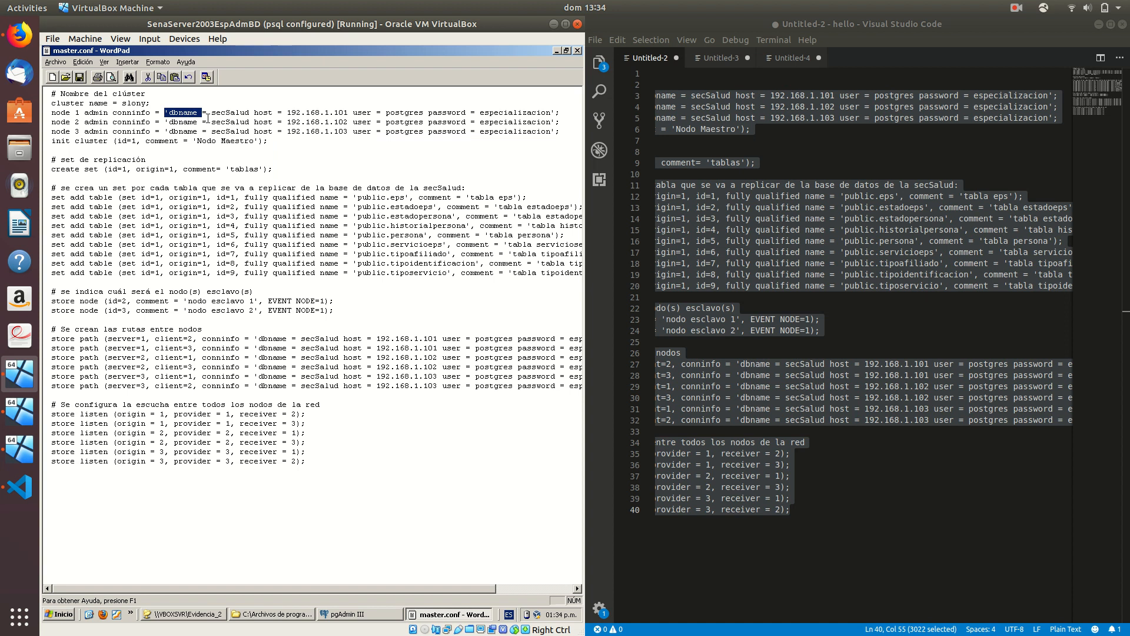
left_click(268, 116)
double_click(363, 113)
double_click(439, 121)
double_click(440, 112)
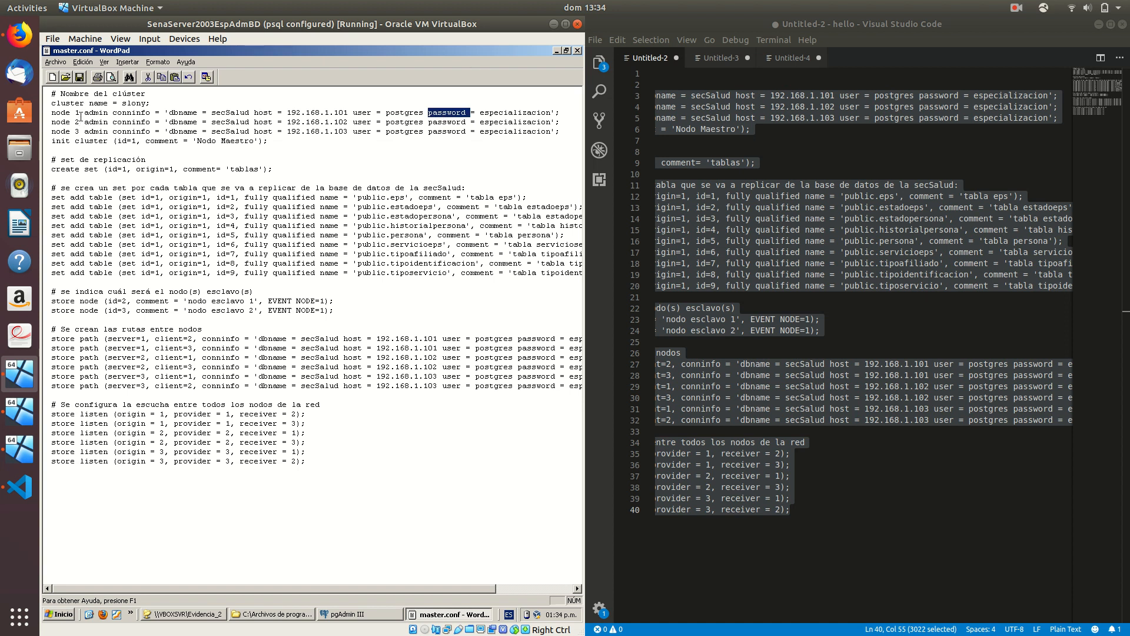
Review the init cluster statement and its 'Nodo Maestro' comment
double_click(53, 150)
double_click(103, 141)
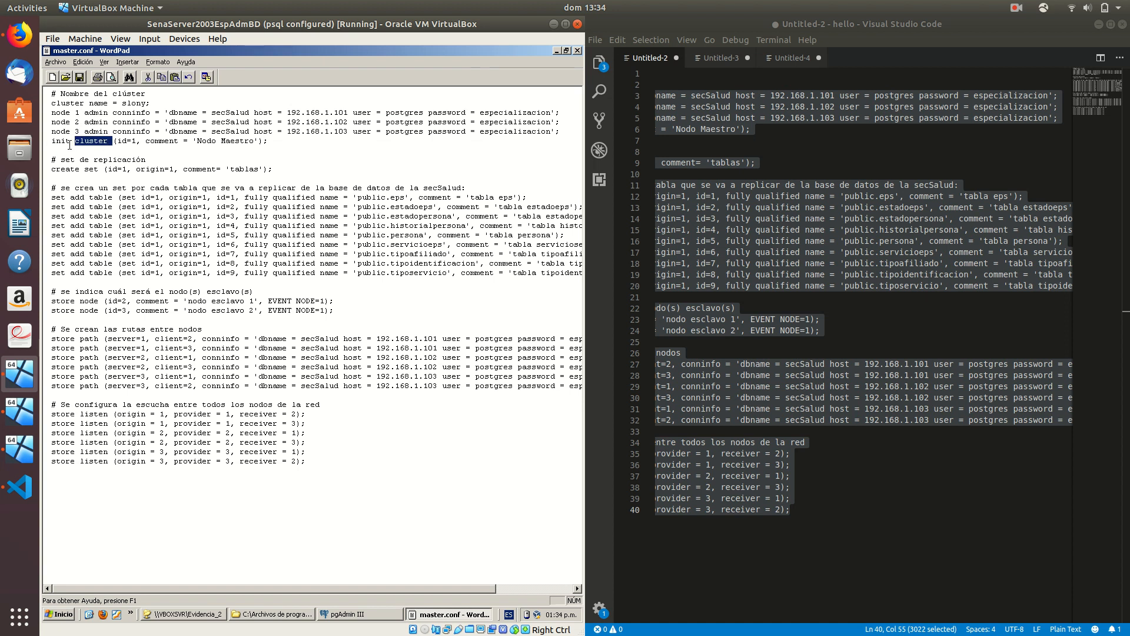
left_click_drag(54, 143, 246, 145)
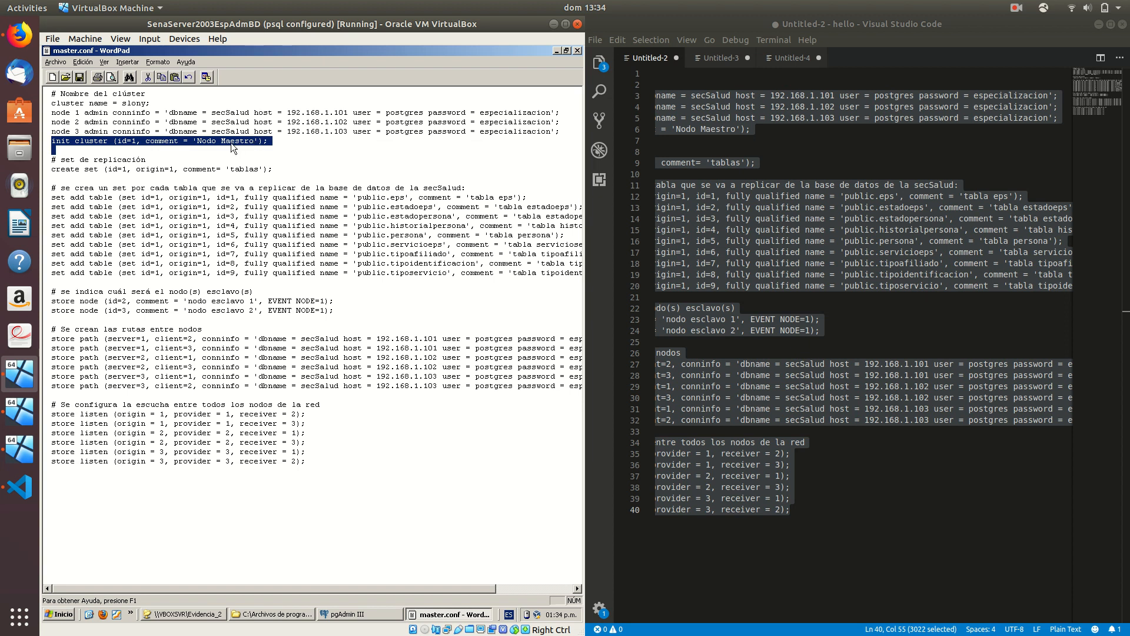
double_click(238, 142)
left_click(79, 112)
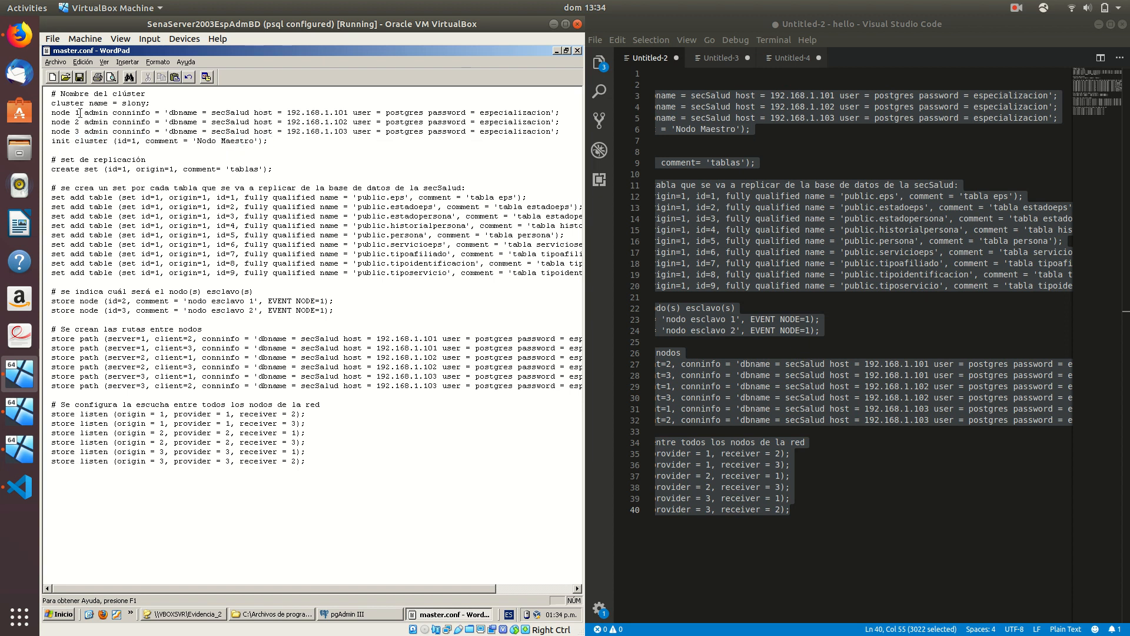
double_click(162, 141)
double_click(203, 141)
Review the create set statement with origin=1 and its 'tablas' comment
key("Down")
key("Down")
key("shift+End")
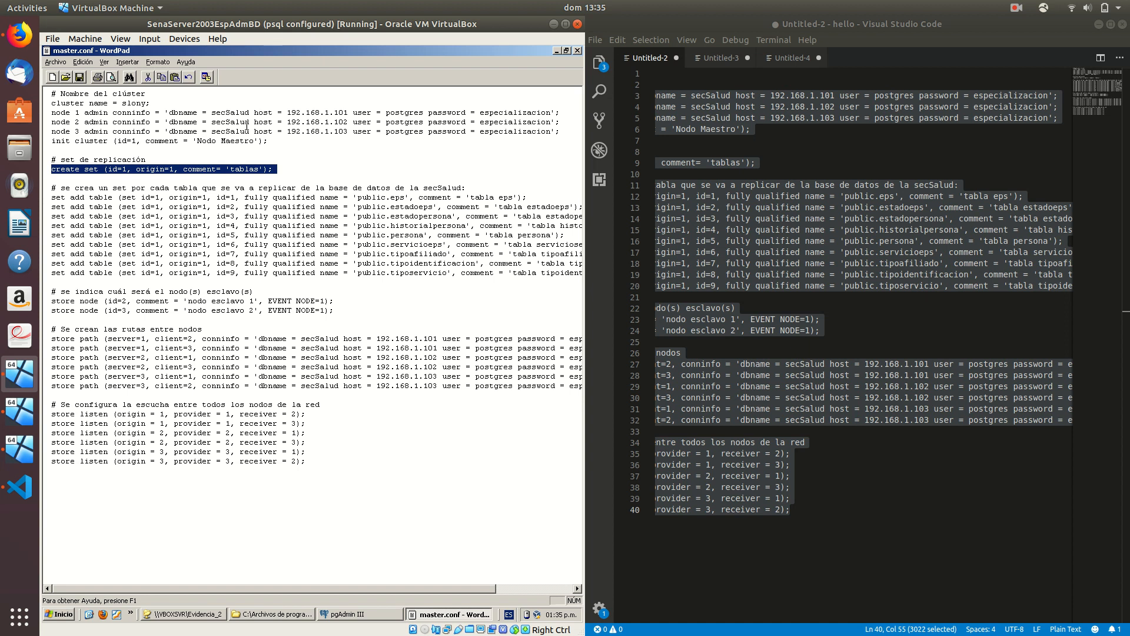
left_click(127, 175)
left_click_drag(175, 169, 137, 170)
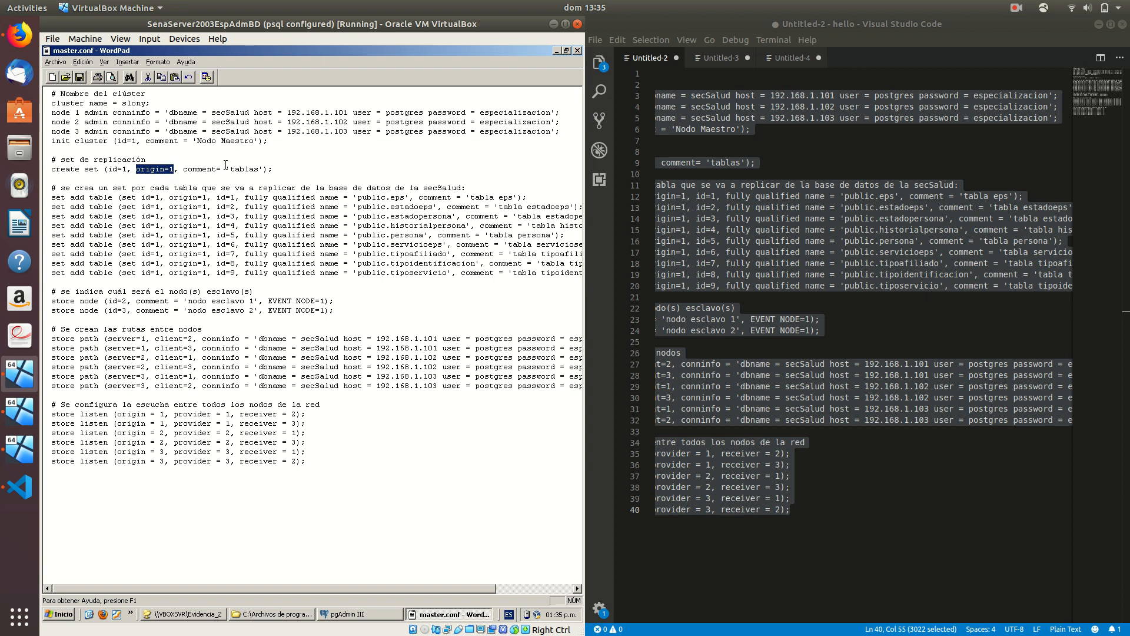
left_click_drag(184, 169, 254, 171)
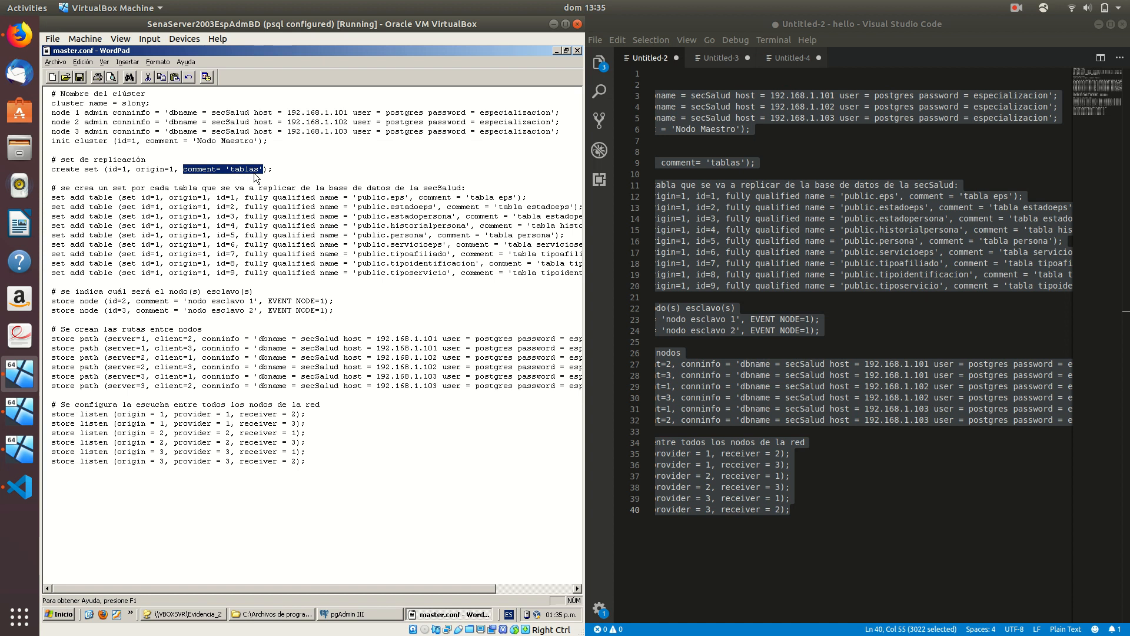
Review the set add table lines: set id=1, origin, public schema and table ids
left_click_drag(93, 197, 325, 277)
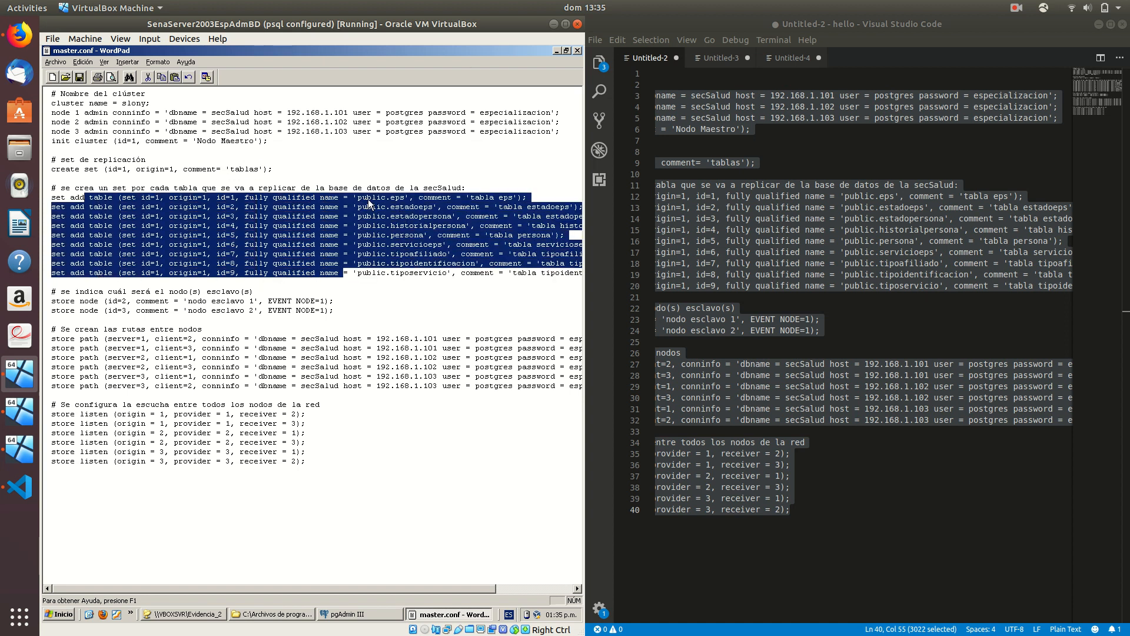
left_click_drag(353, 198, 385, 198)
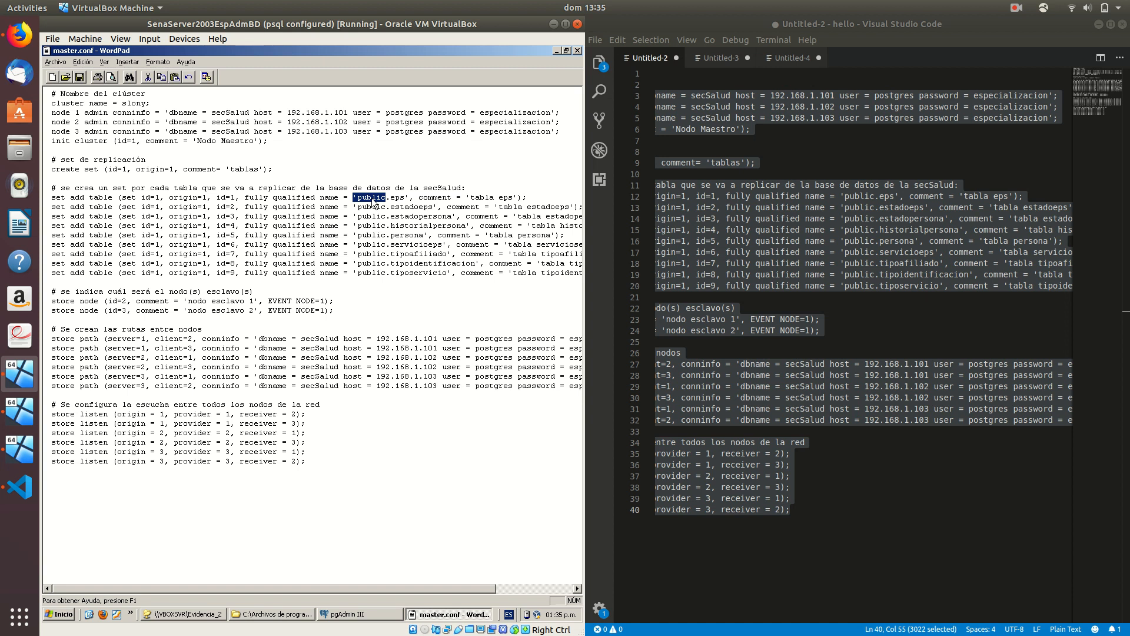
double_click(482, 199)
double_click(505, 197)
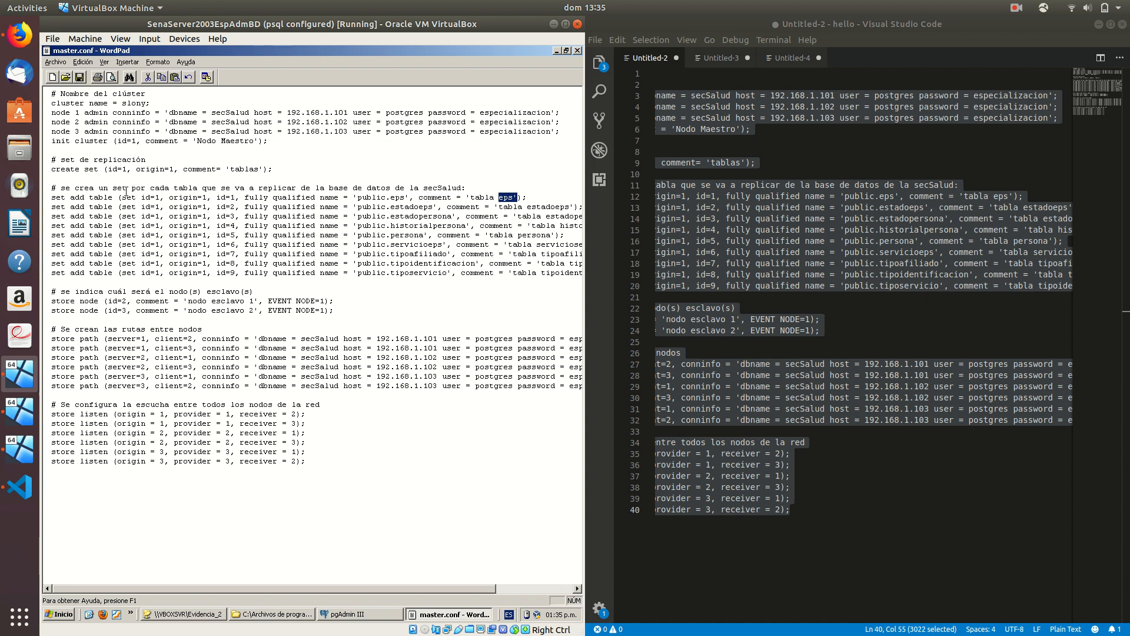
left_click_drag(121, 196, 160, 198)
left_click(180, 199)
double_click(180, 198)
left_click_drag(212, 197, 235, 273)
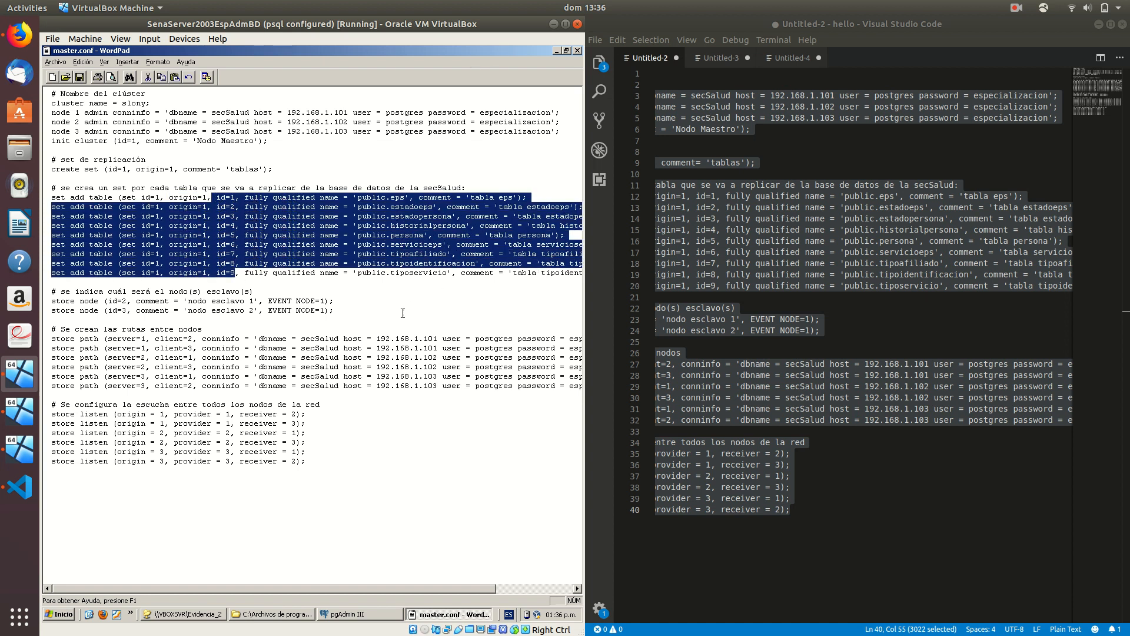
Review the store node statements with EVENT NODE and the store path lines
left_click(294, 291)
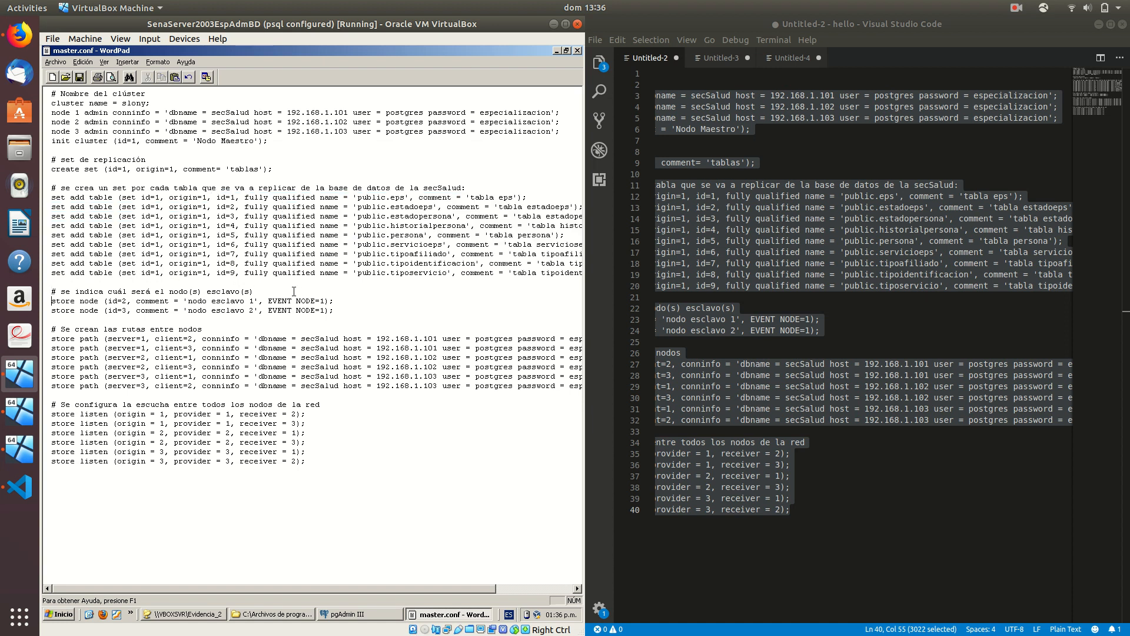
key("ctrl+shift+Right")
key("ctrl+shift+Right")
left_click(242, 301)
left_click_drag(269, 301, 325, 301)
left_click_drag(193, 141, 244, 147)
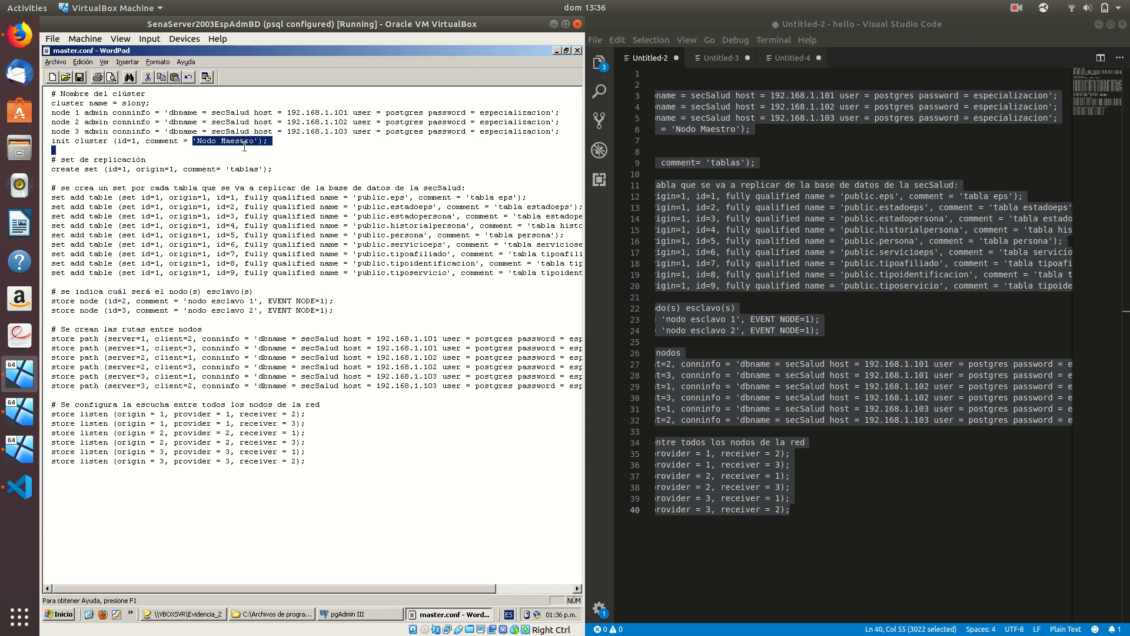
double_click(73, 342)
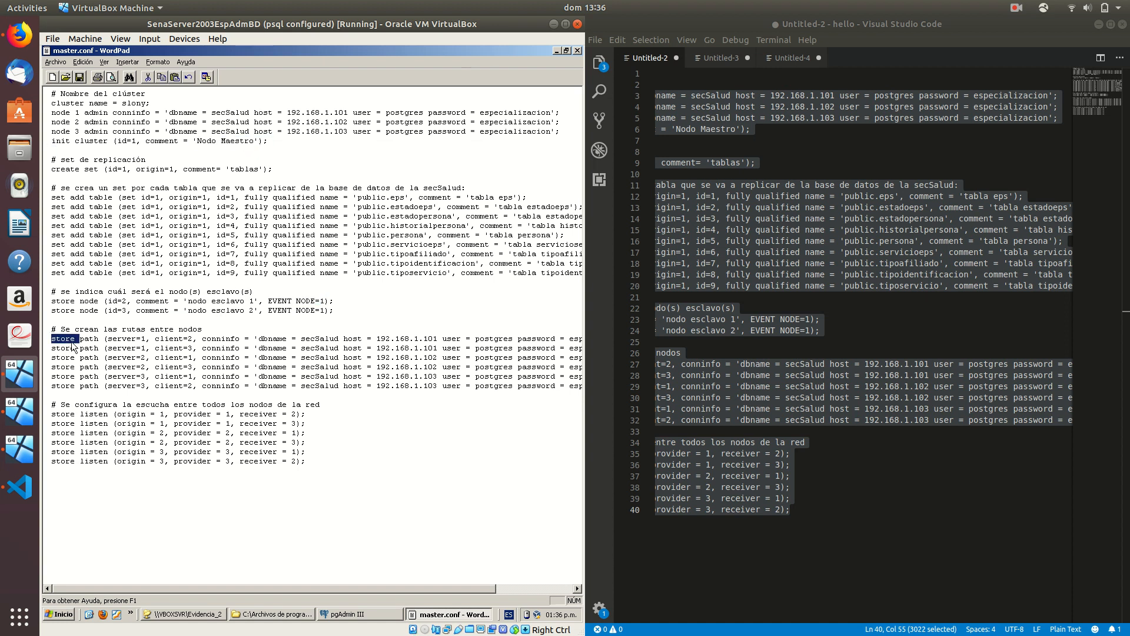
left_click(86, 339)
left_click_drag(53, 338, 154, 386)
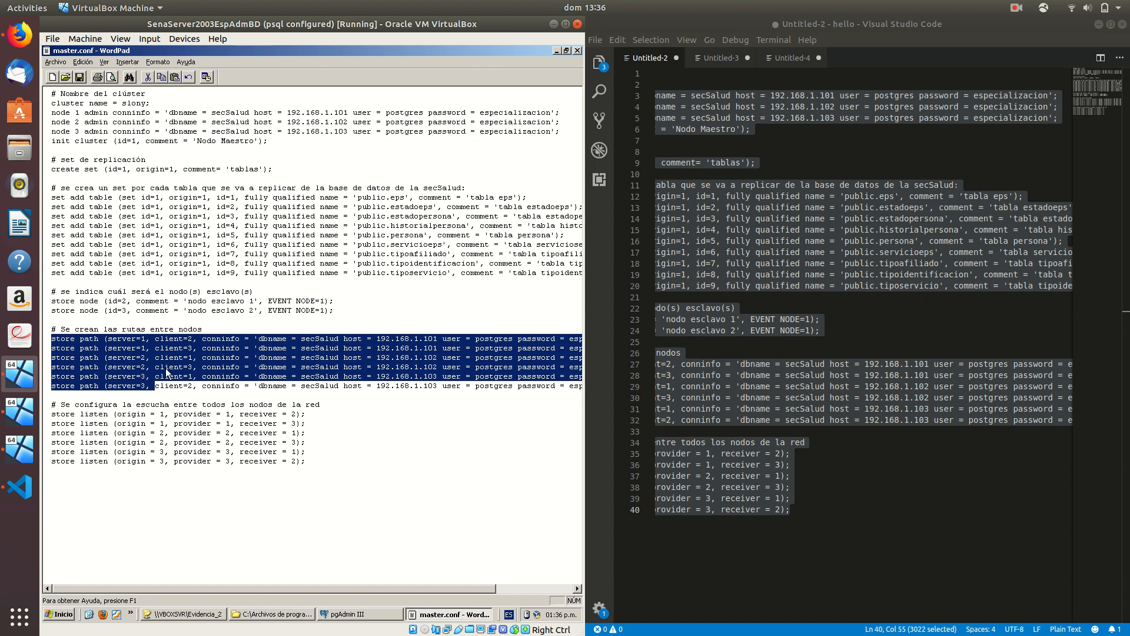
left_click(154, 414)
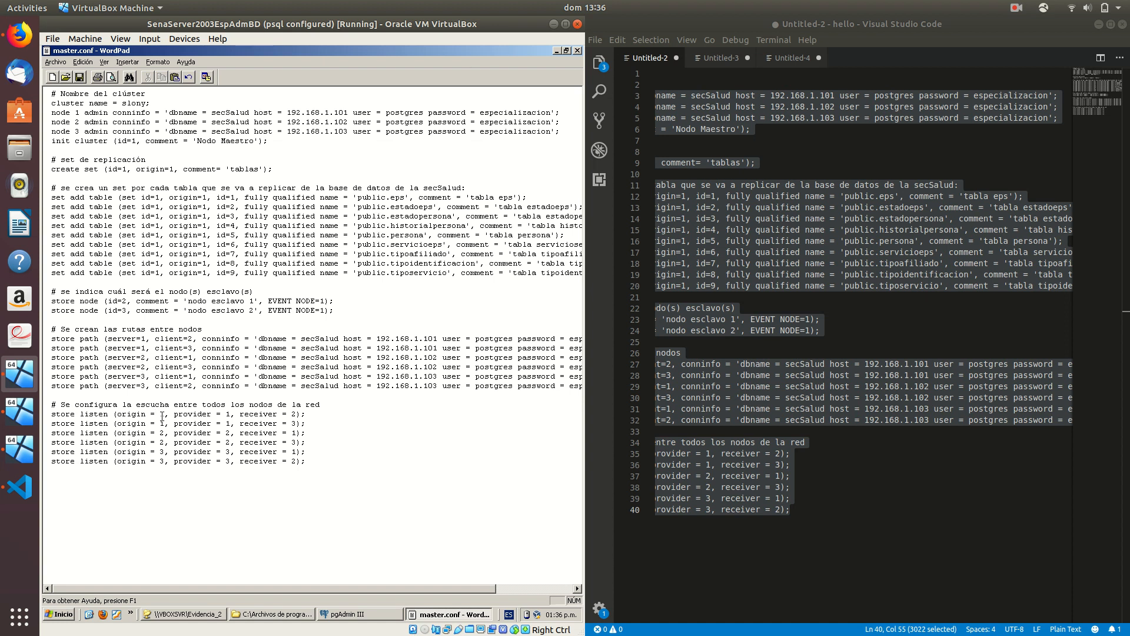
Review the six store listen lines' origin and receiver, then save and close master.conf
left_click_drag(320, 456, 51, 415)
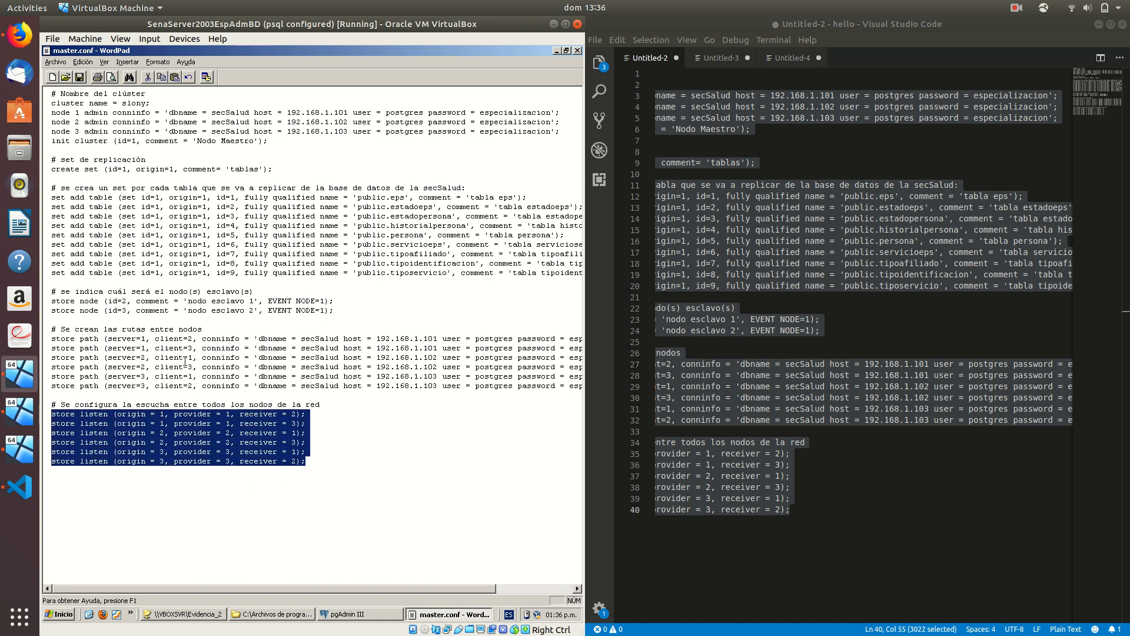
left_click_drag(237, 393, 155, 340)
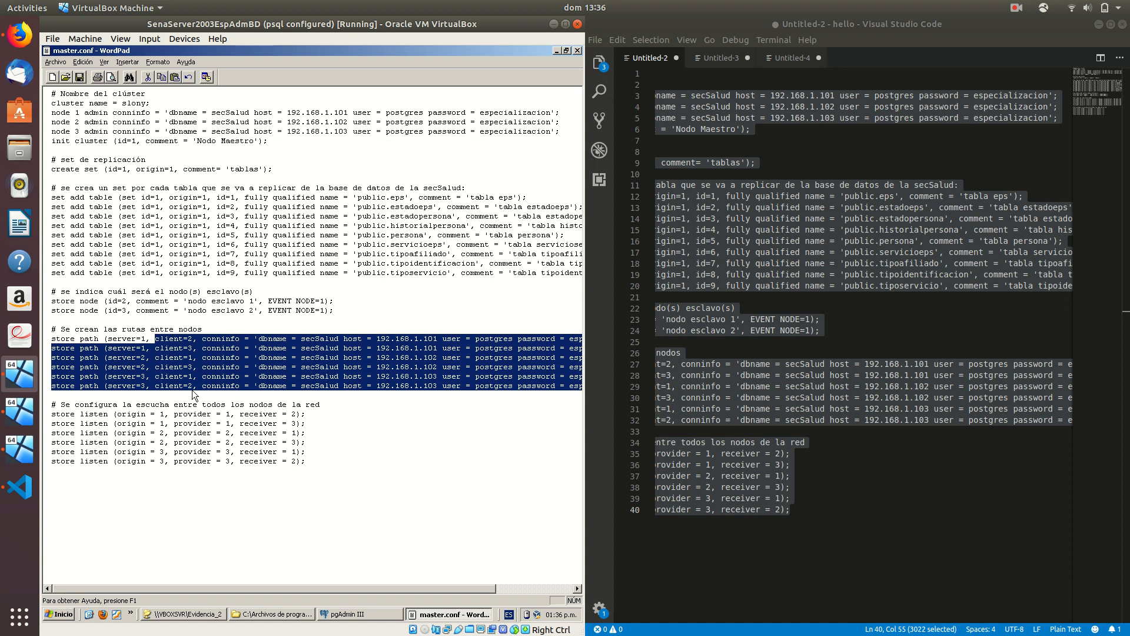
left_click(144, 412)
double_click(141, 415)
double_click(267, 413)
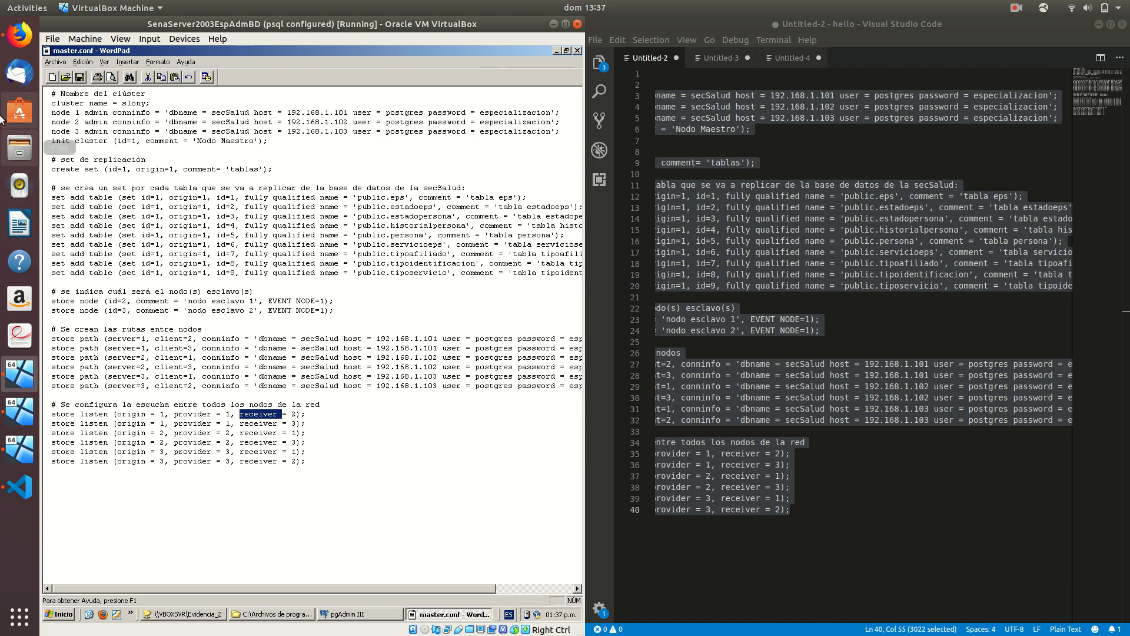
left_click(80, 77)
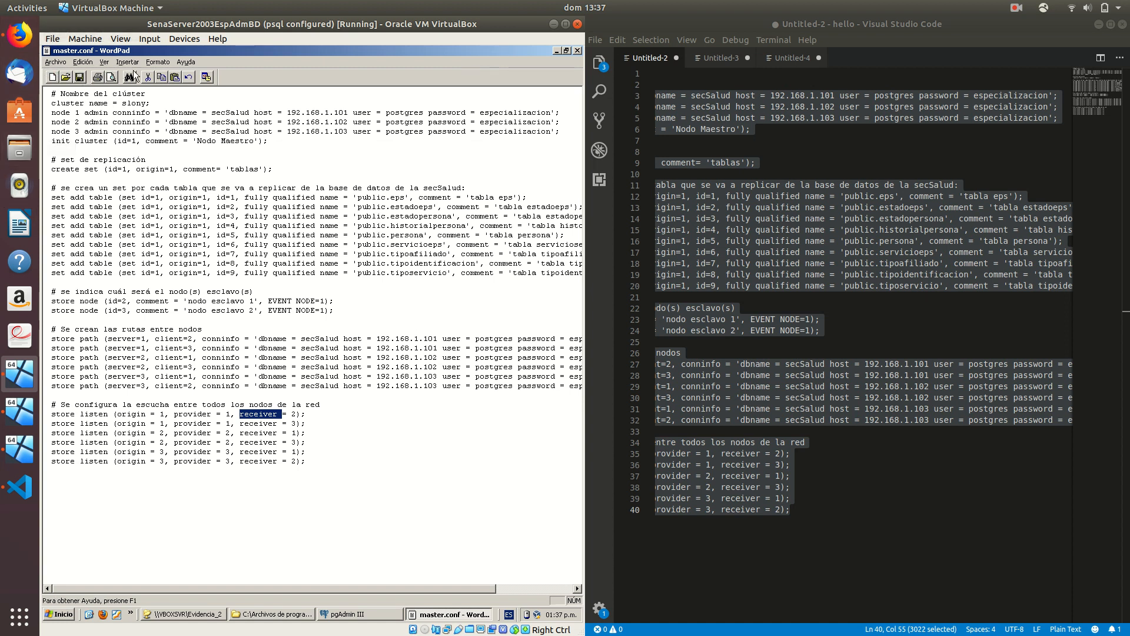
left_click(577, 51)
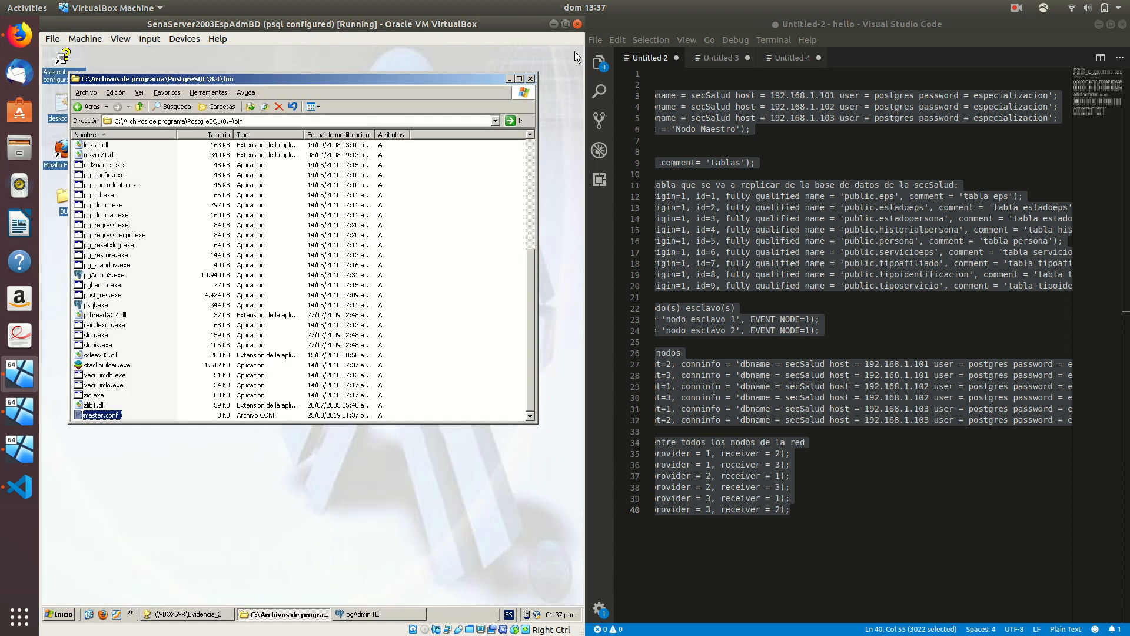
On Slave 1, go to the PostgreSQL 8.4 bin folder
left_click(26, 414)
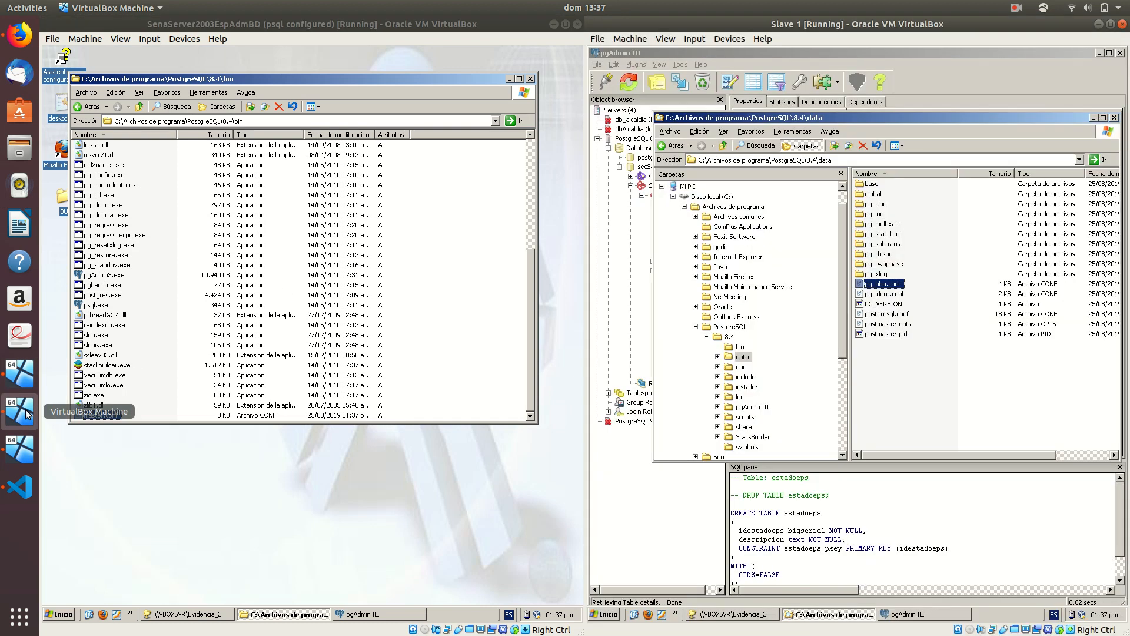
left_click(840, 173)
left_click(723, 145)
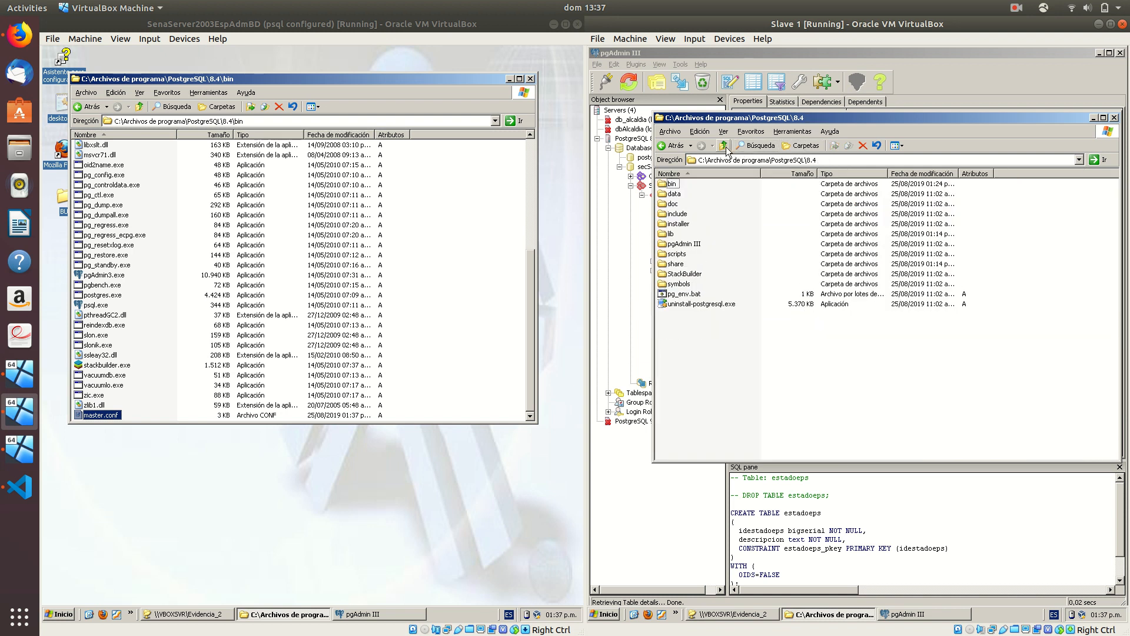
double_click(674, 183)
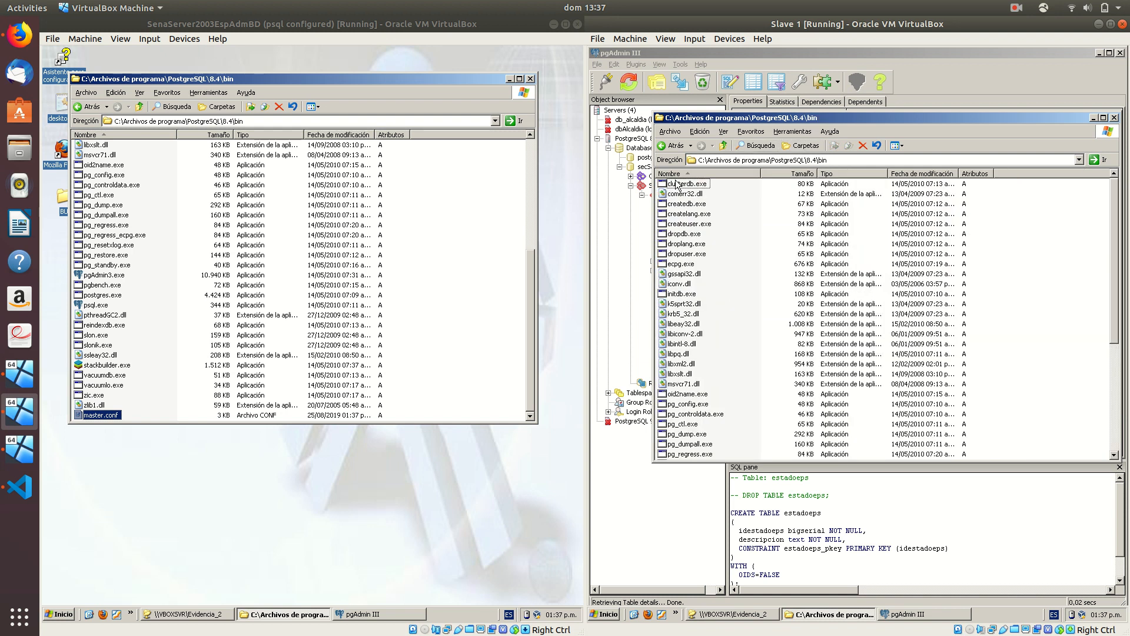
Create a new text document named slave.conf, accept the extension change, and open it
right_click(1006, 319)
mouse_move(932, 416)
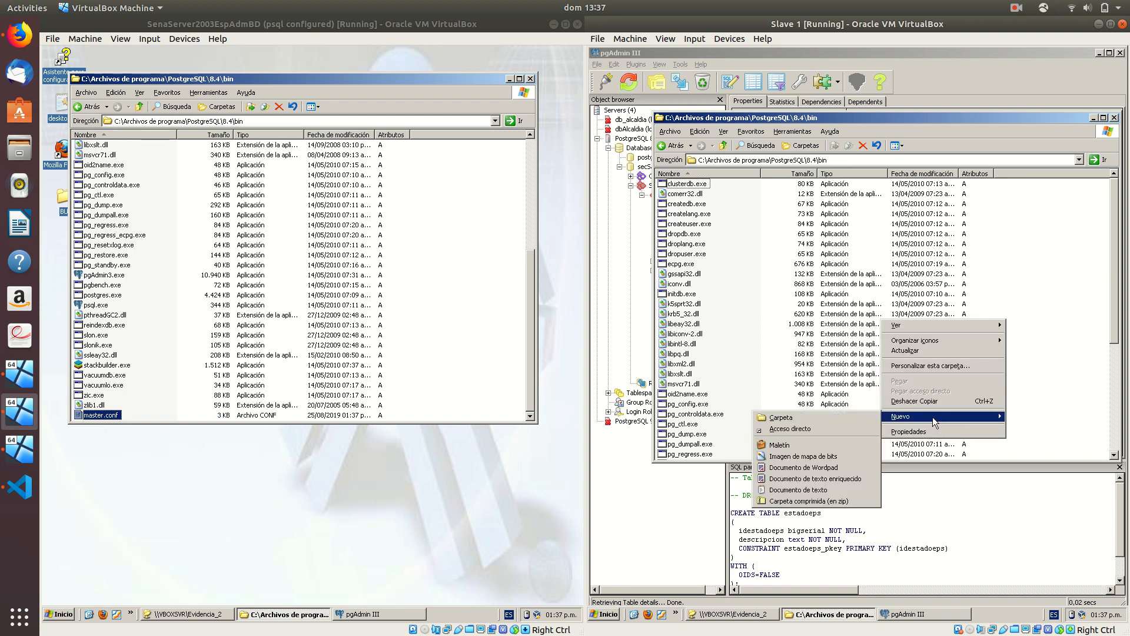
left_click(799, 489)
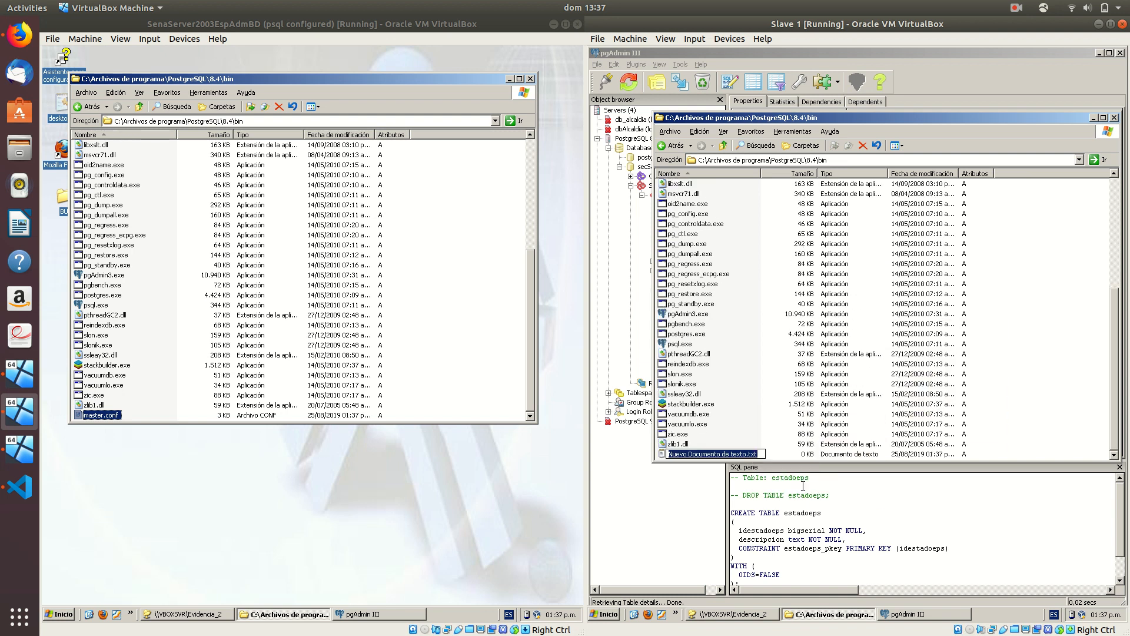
type("slave.conf")
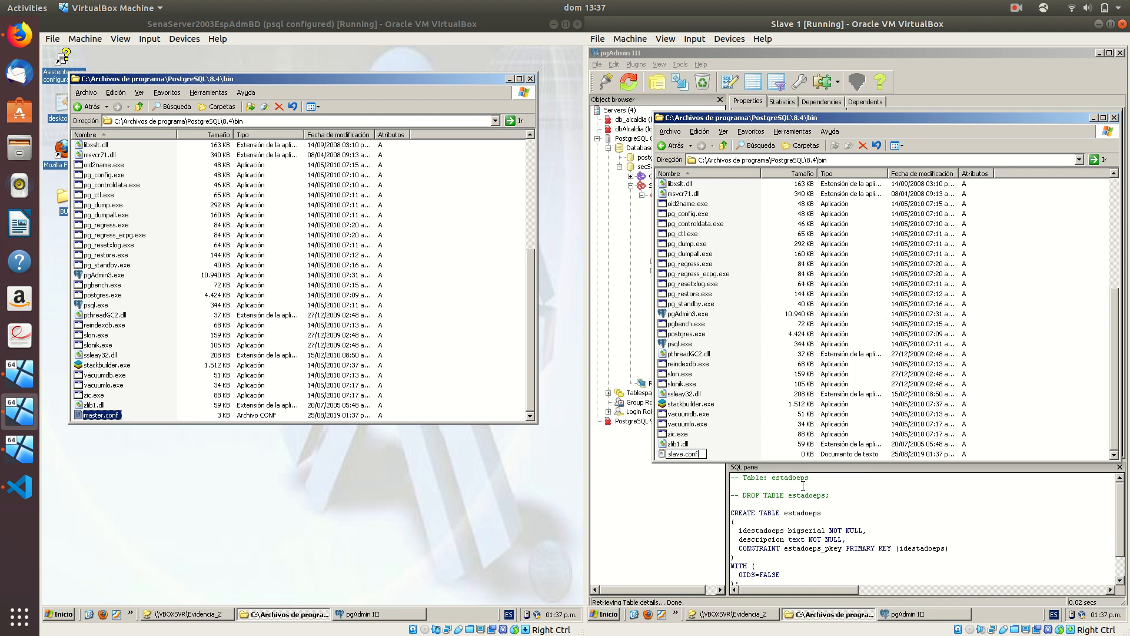
key("Return")
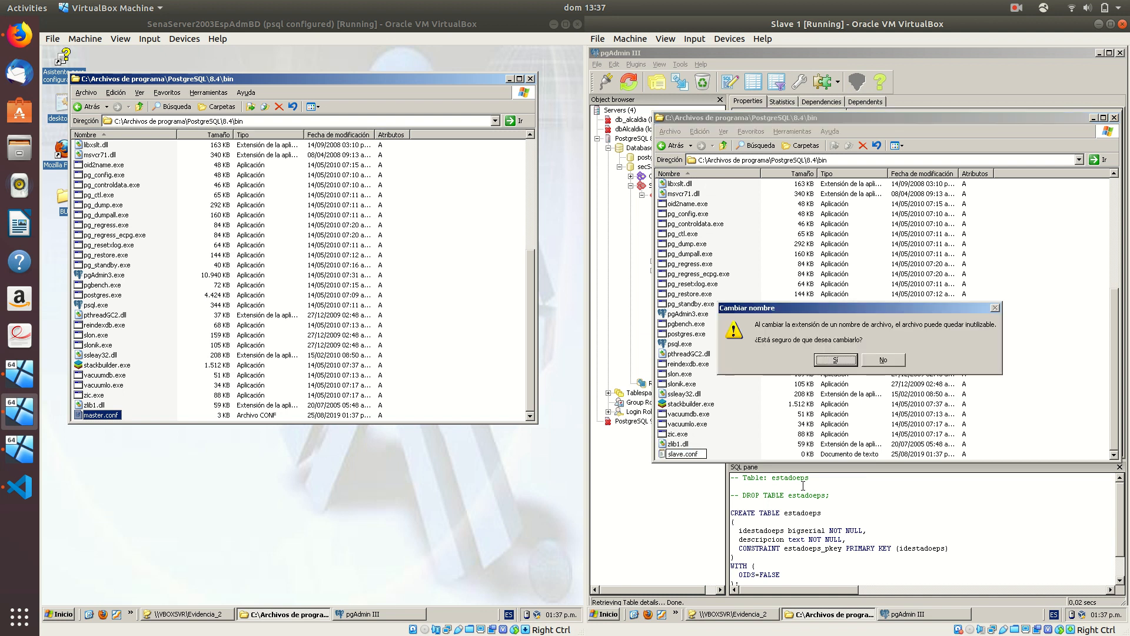
key("Return")
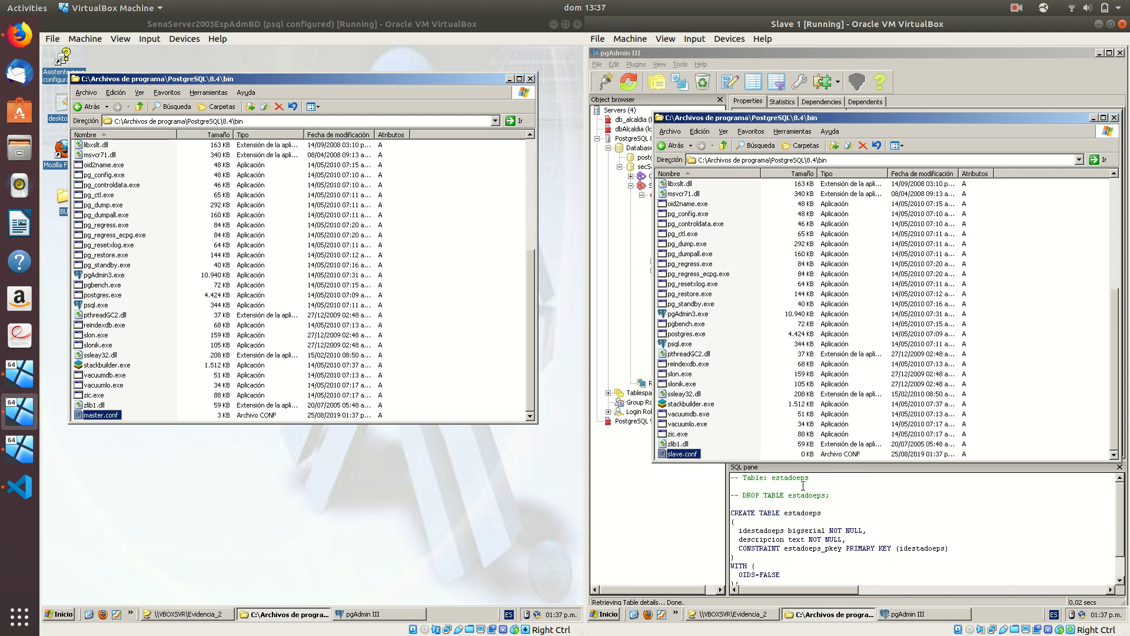
key("Return")
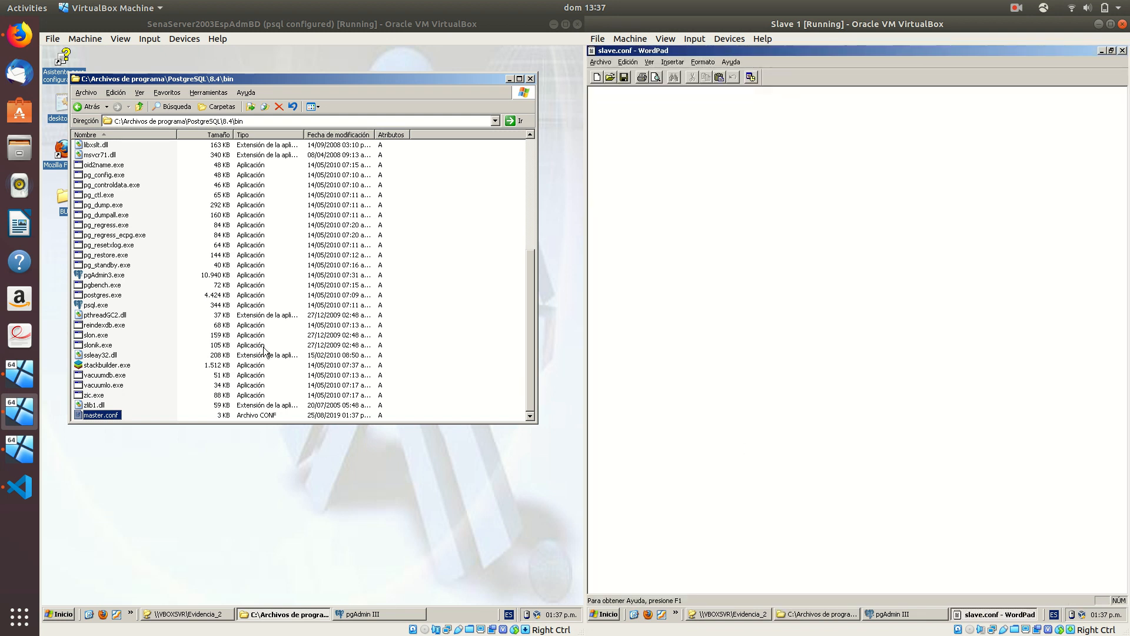
View the Untitled-3 subscribe-set slonik script in VS Code, then return to Slave 1
left_click(20, 486)
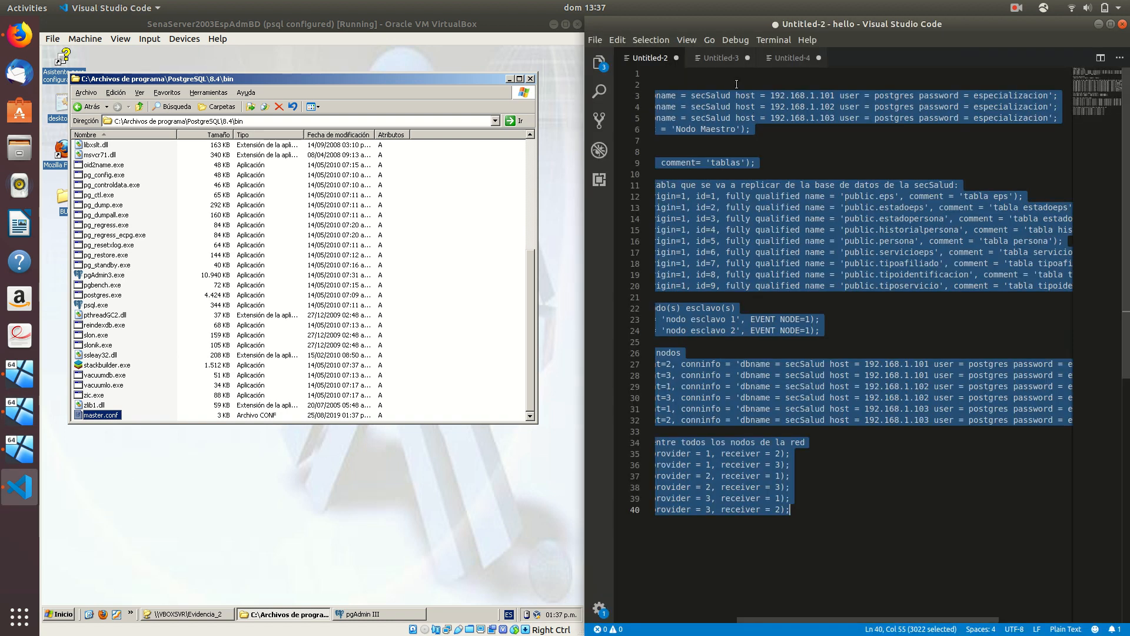
left_click(721, 57)
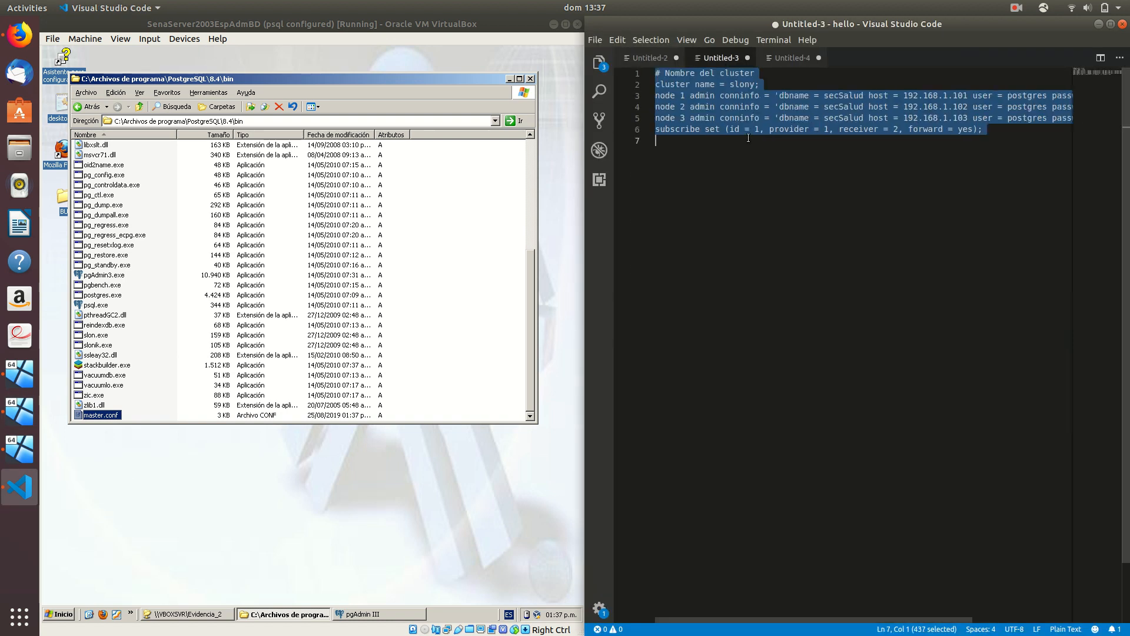
left_click(7, 410)
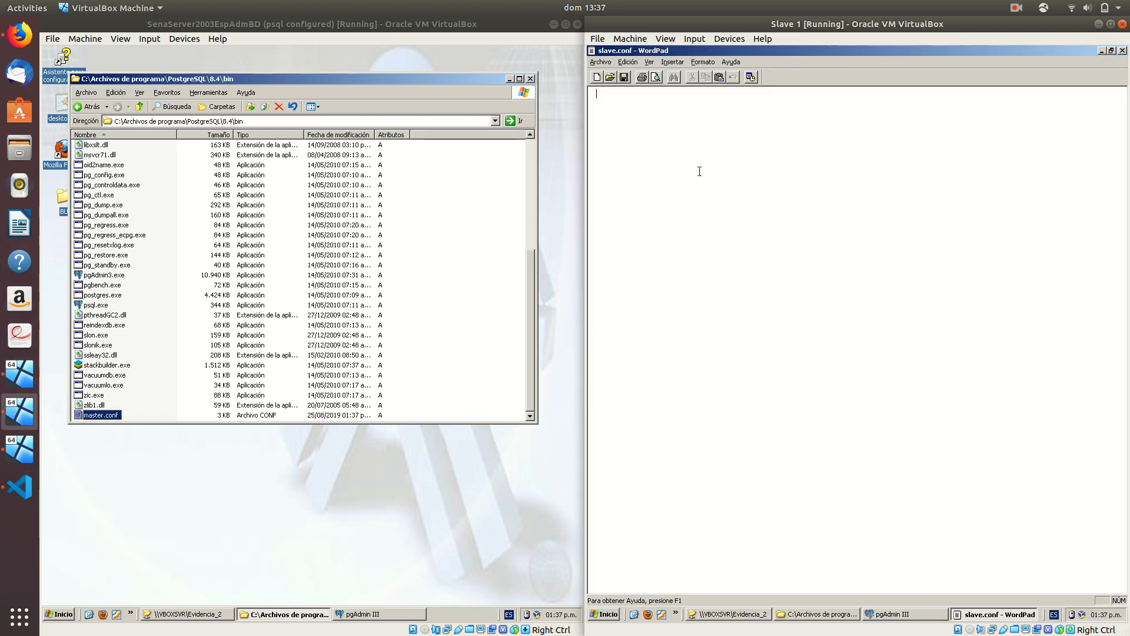
Paste the slonik script into slave.conf and review the cluster name slony and node connections
key("ctrl+v")
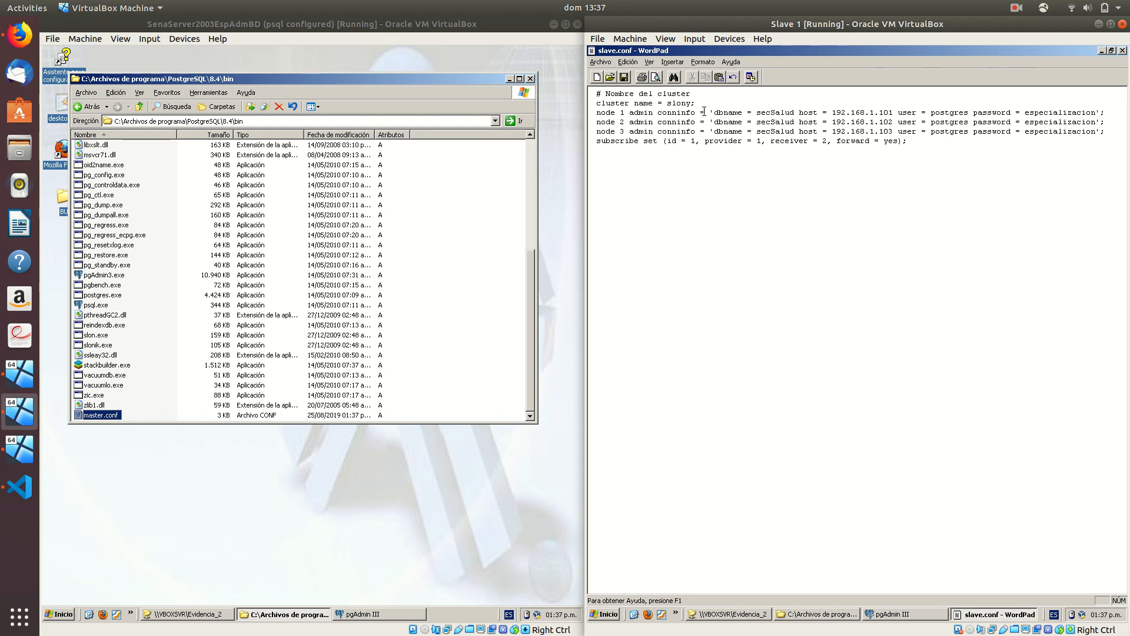
left_click_drag(696, 103, 599, 106)
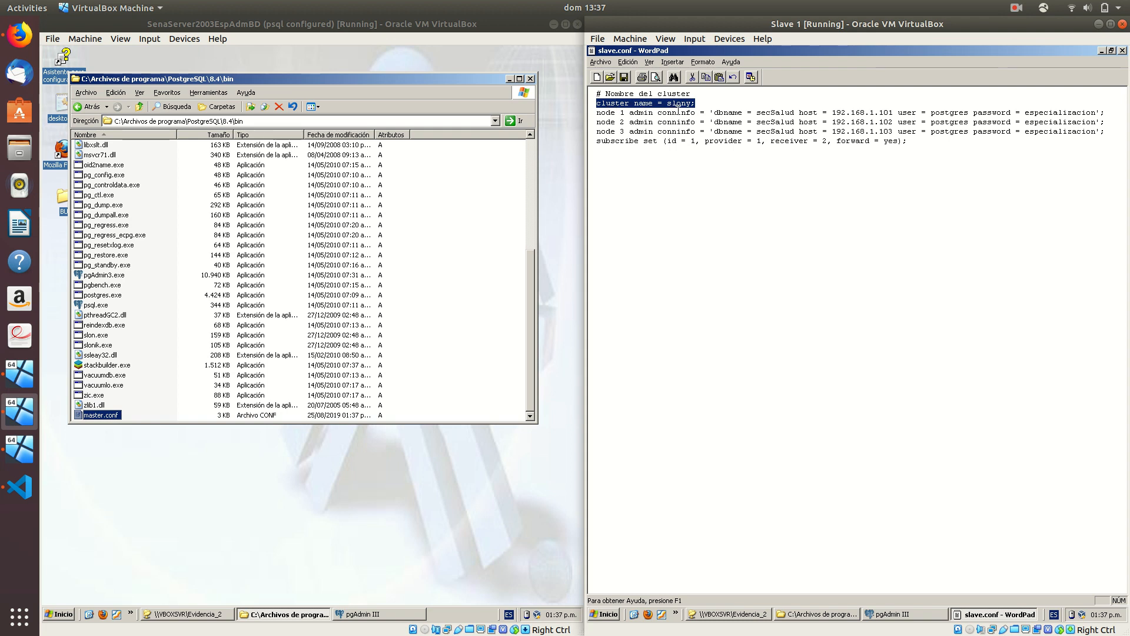
double_click(678, 104)
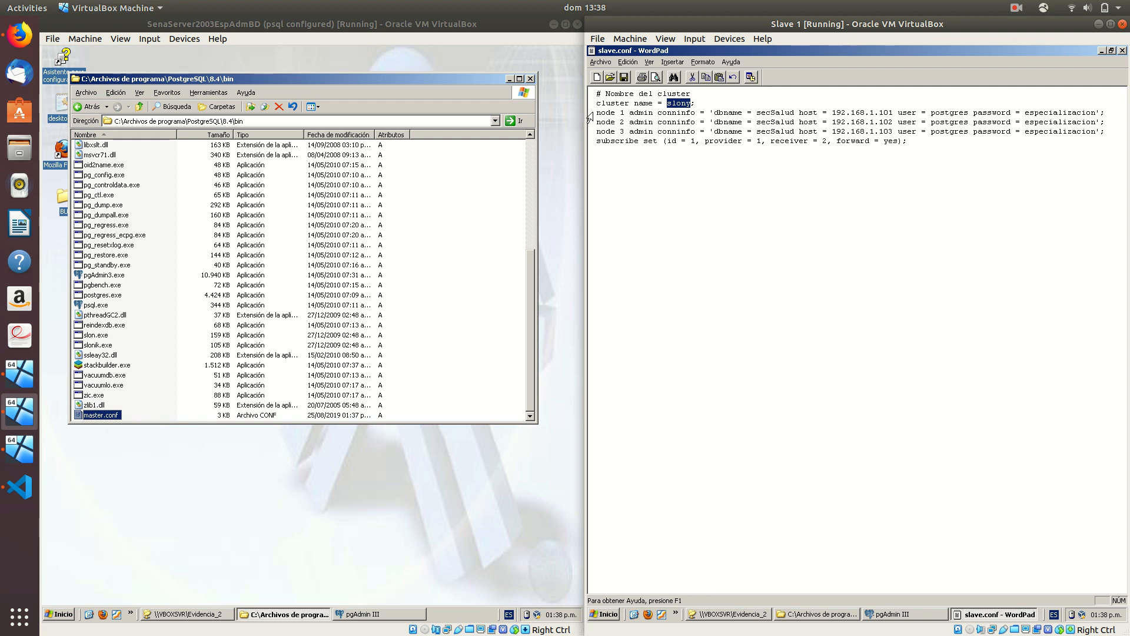
left_click_drag(596, 112, 634, 130)
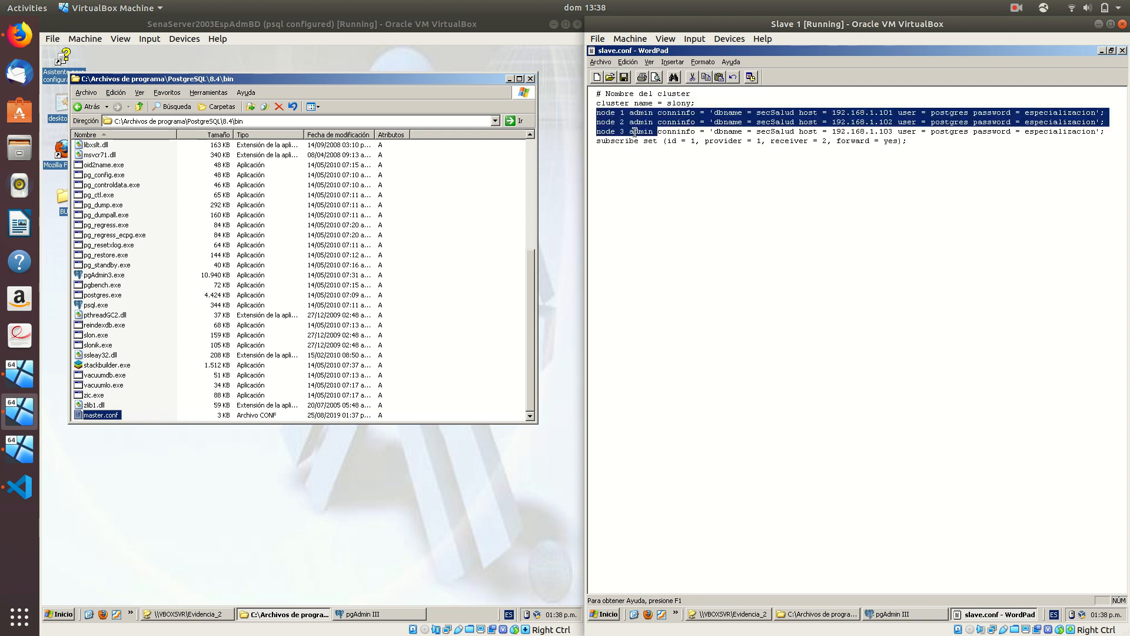
Review the subscribe set line's provider and forward=yes values, then close and save slave.conf
double_click(627, 142)
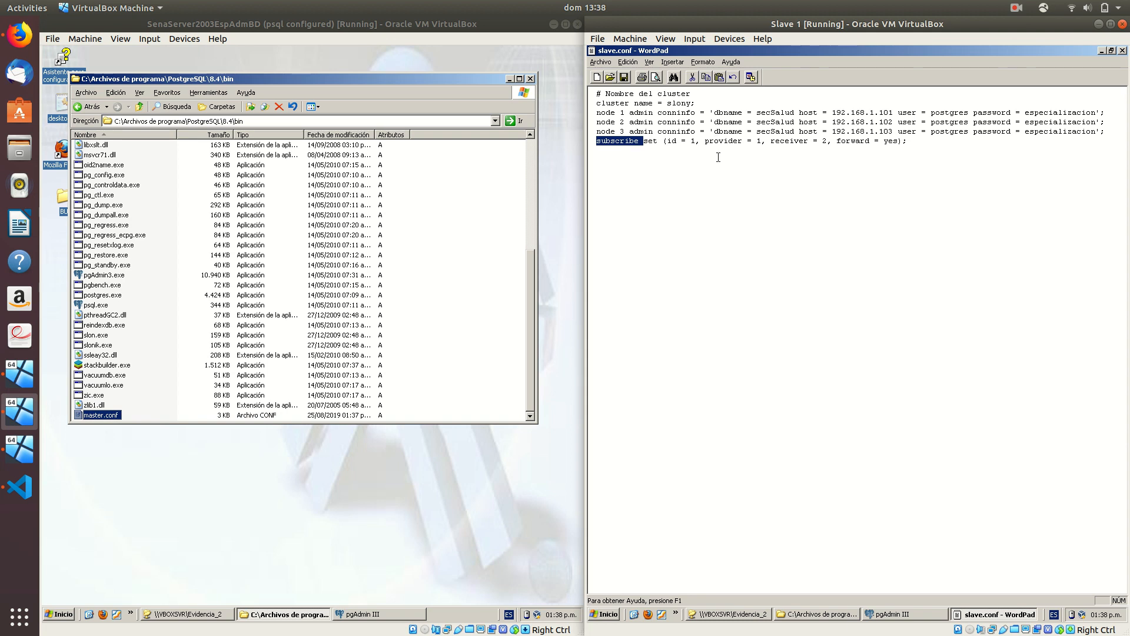
left_click(655, 145)
double_click(653, 142)
left_click(695, 143)
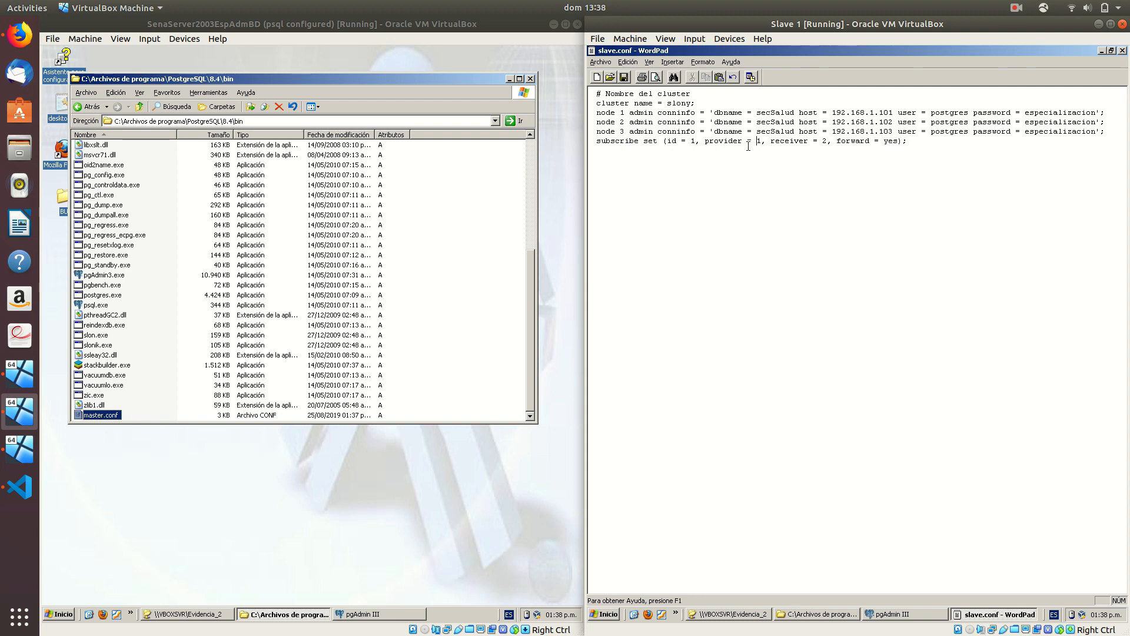
left_click_drag(761, 140, 747, 140)
left_click(819, 141)
double_click(849, 142)
double_click(892, 142)
left_click(1123, 51)
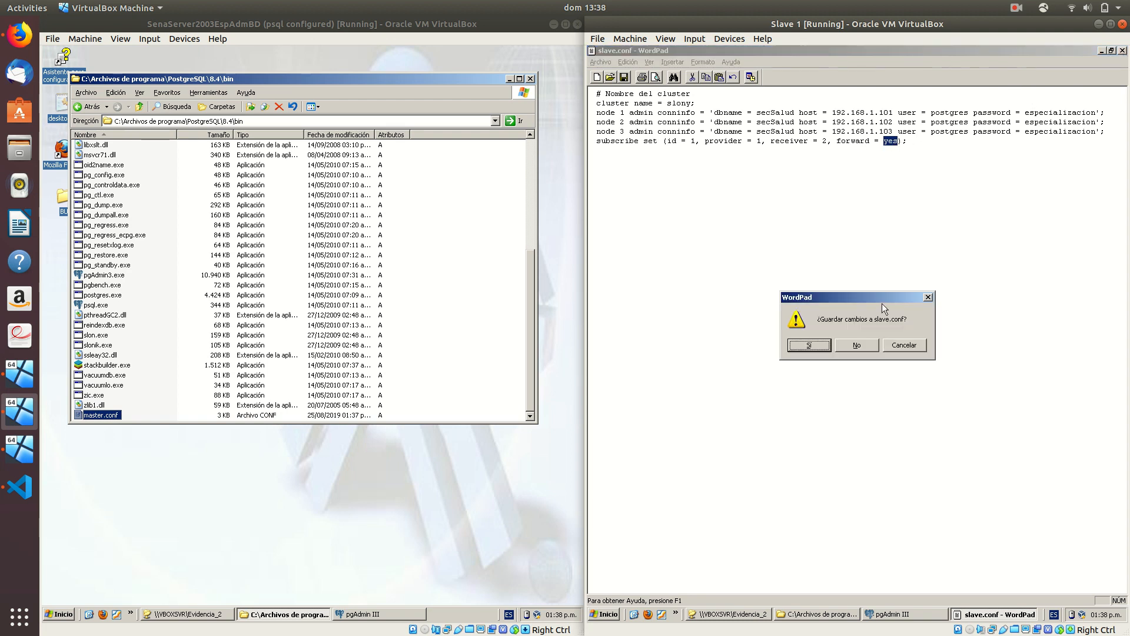
left_click(803, 348)
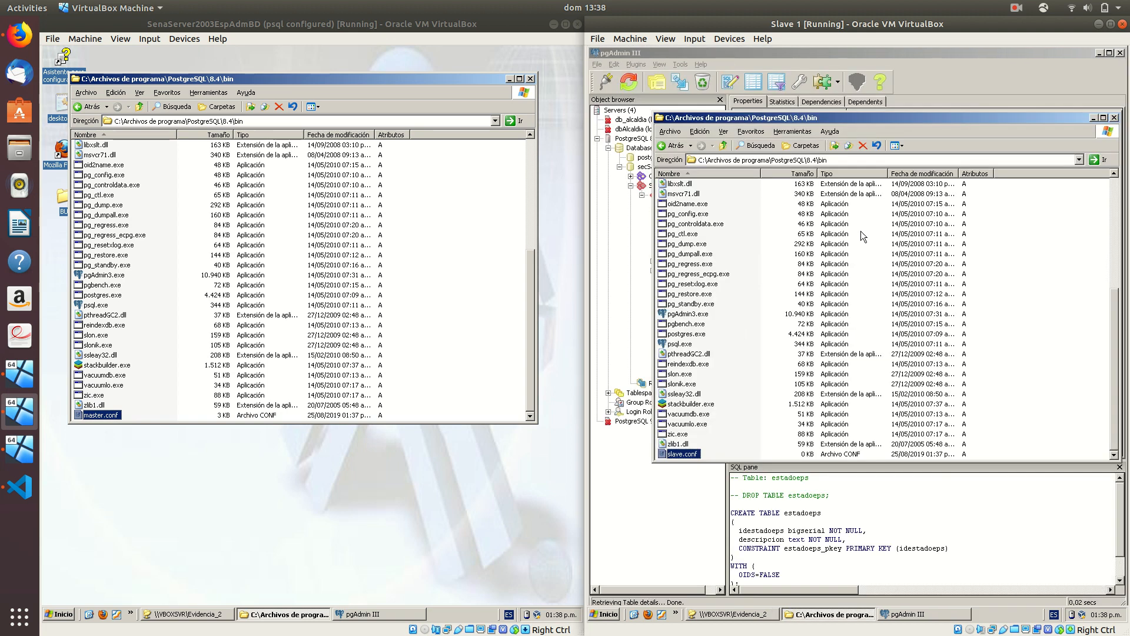
On Slave 2, create a new text file named slave.conf in the PostgreSQL 8.4 bin folder
left_click(20, 449)
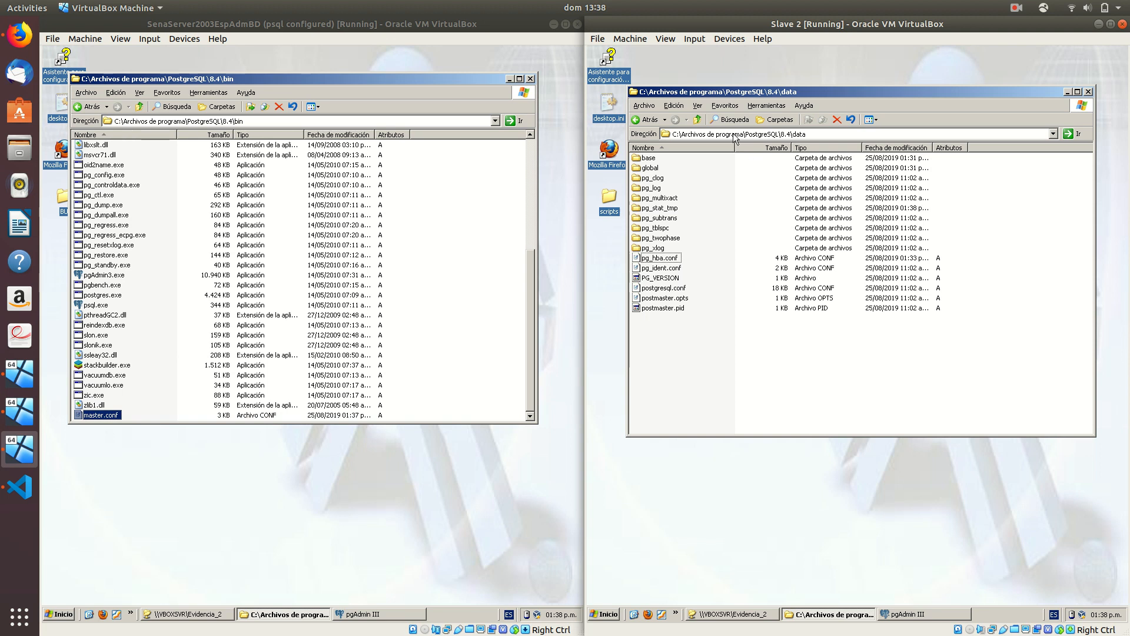
left_click(698, 122)
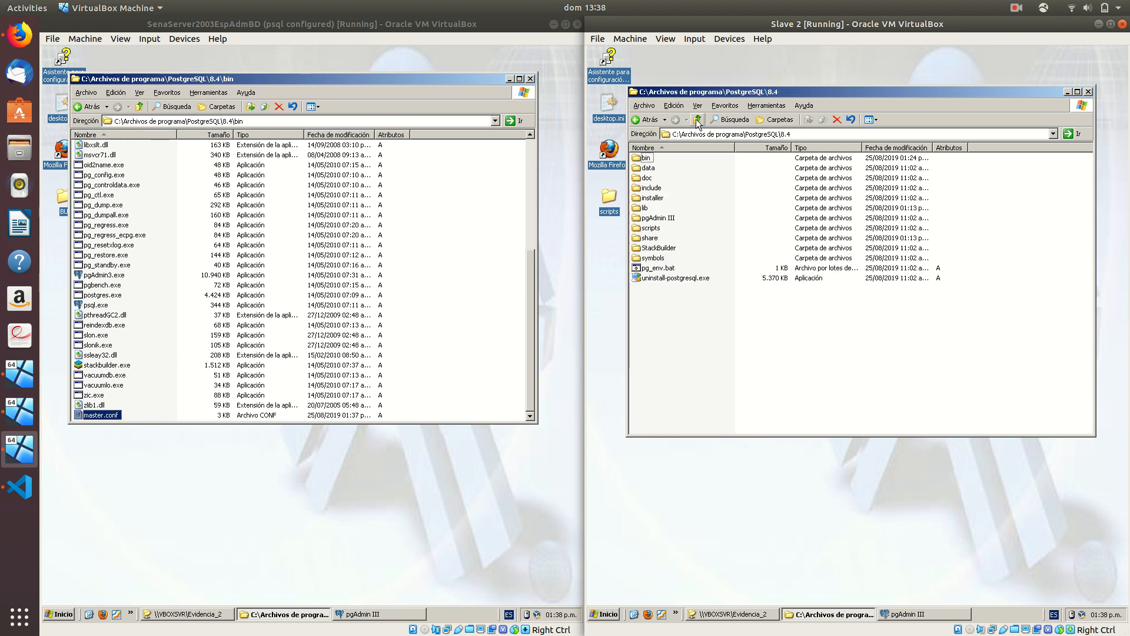
double_click(642, 160)
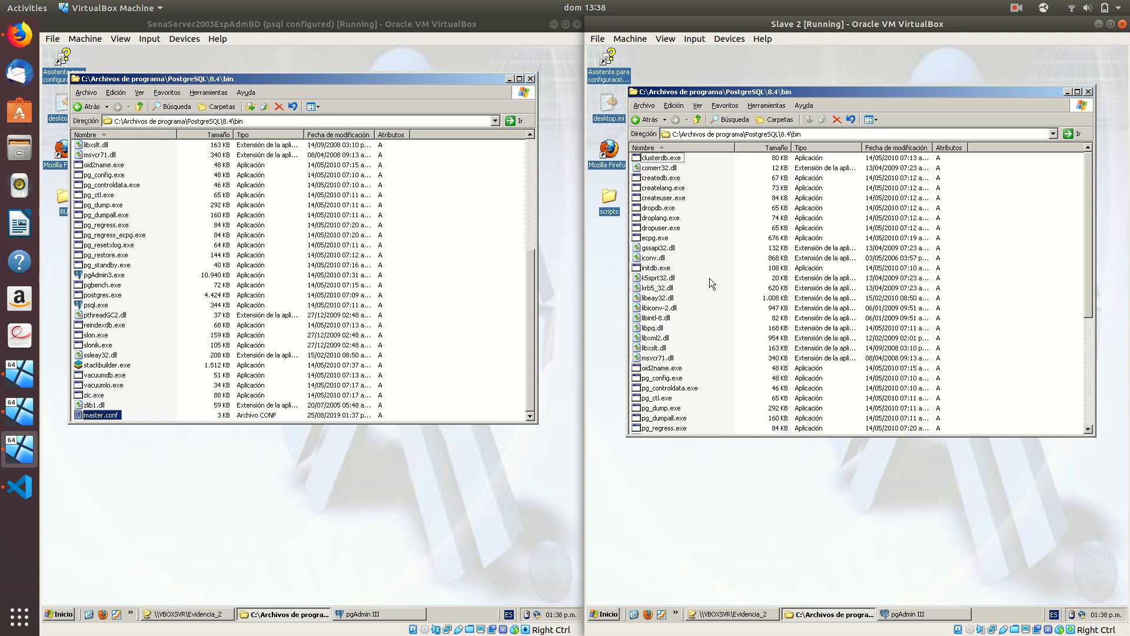
right_click(961, 249)
mouse_move(1002, 346)
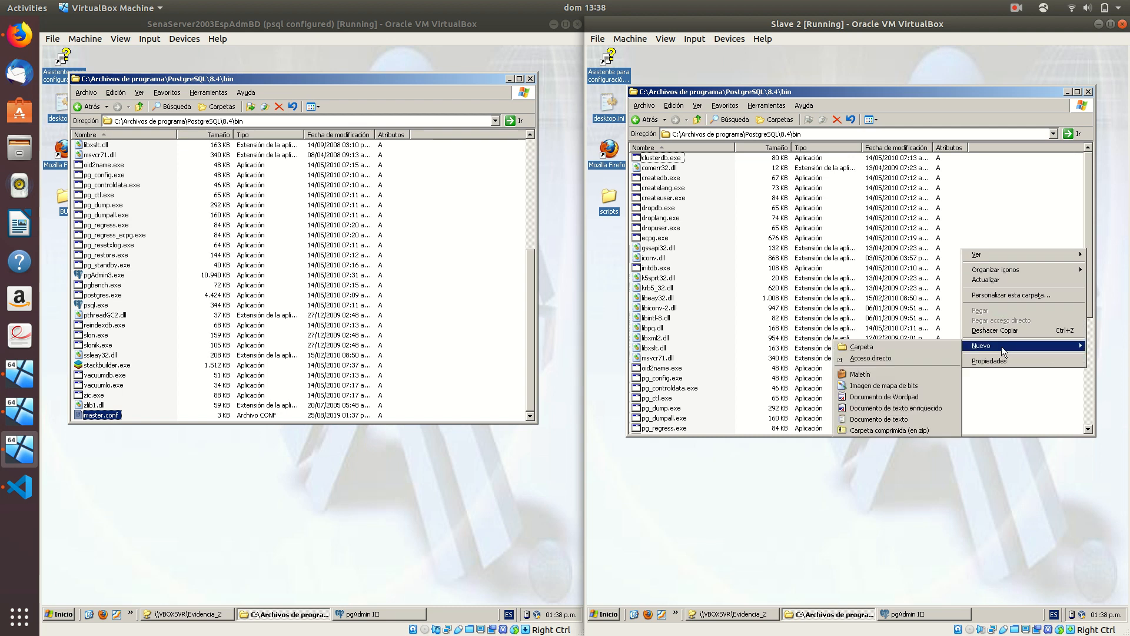
left_click(886, 419)
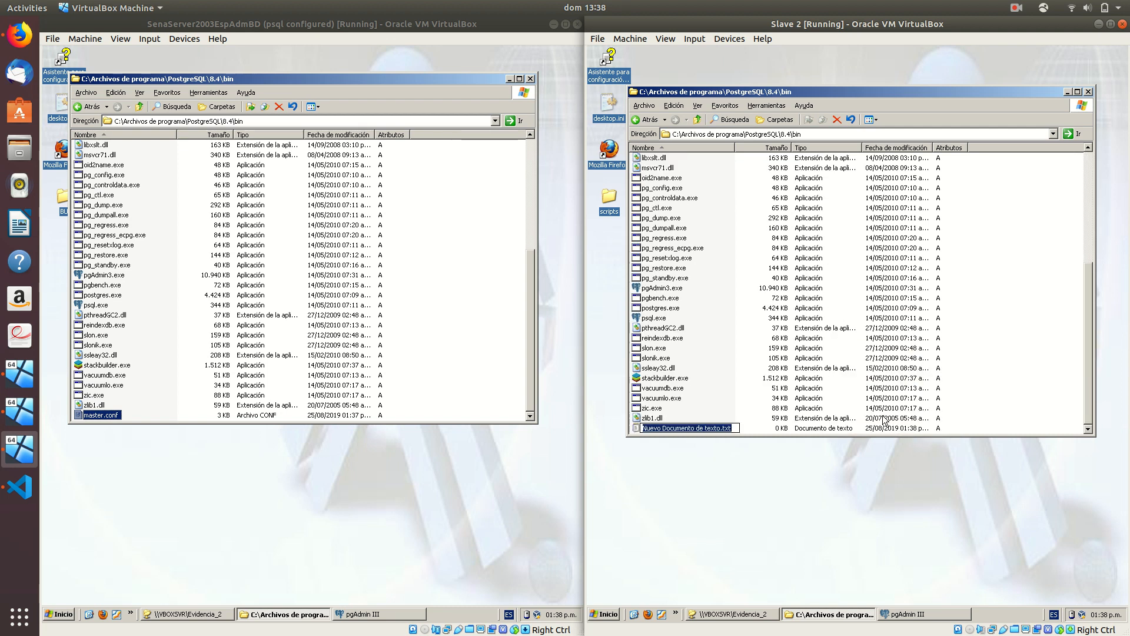
type("slave.conf")
key("Return")
key("Return")
key("Return")
Paste the Slony configuration into slave.conf, change the receiver to 3, and save it
key("ctrl+v")
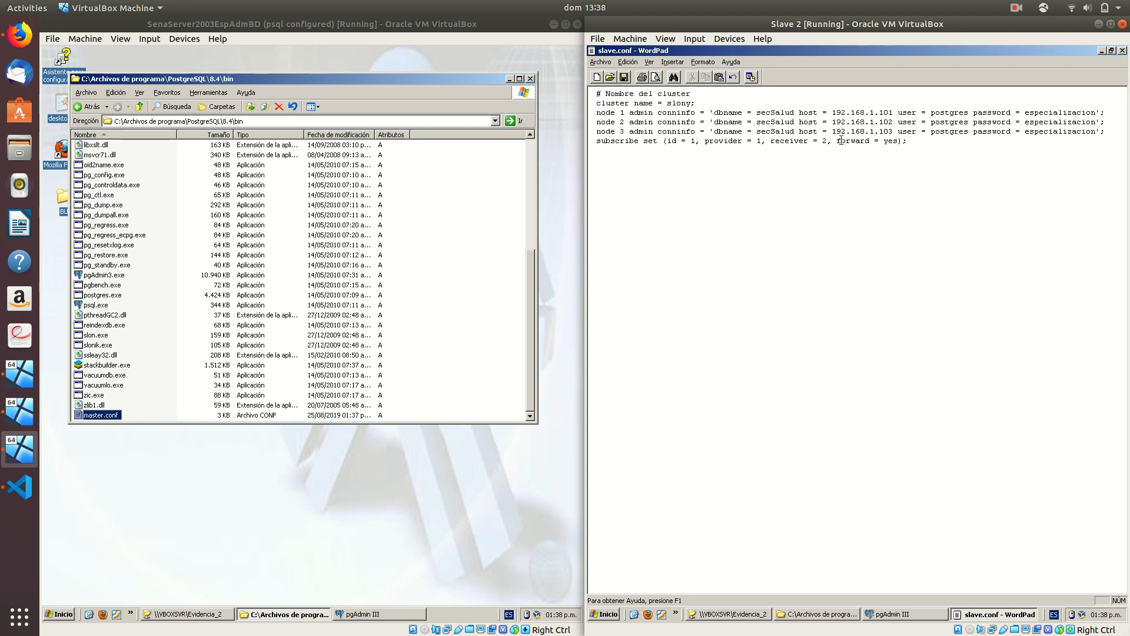
double_click(825, 140)
type("23")
key("Delete")
left_click(1122, 51)
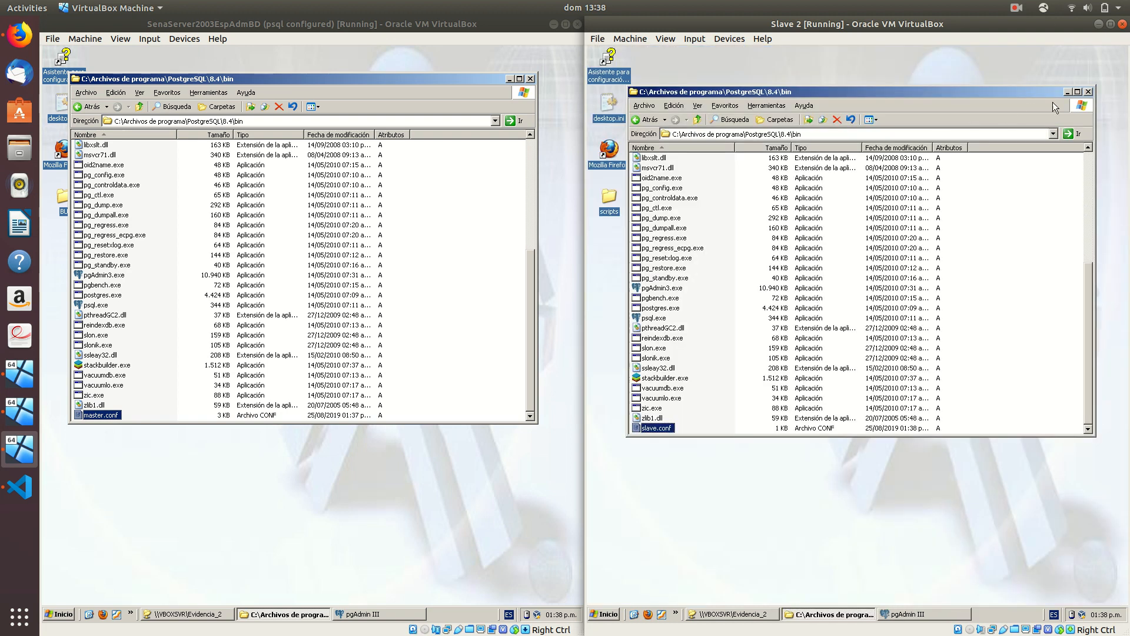
left_click(245, 517)
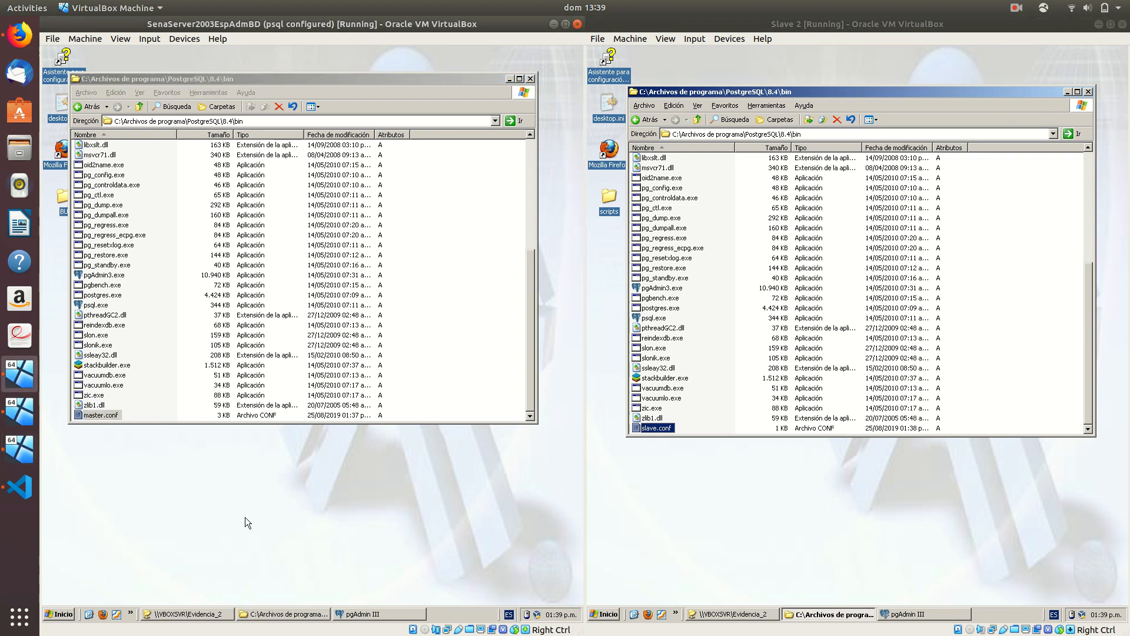
Open a command prompt on the master VM and cd into the PostgreSQL 8.4 bin folder
key("super")
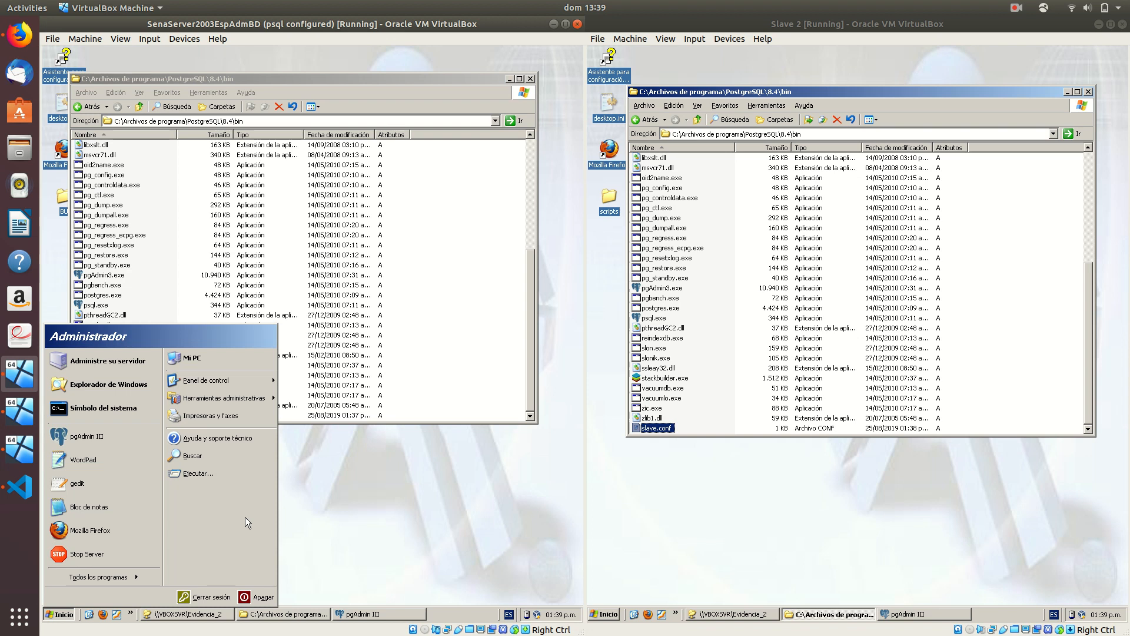
key("s")
key("Return")
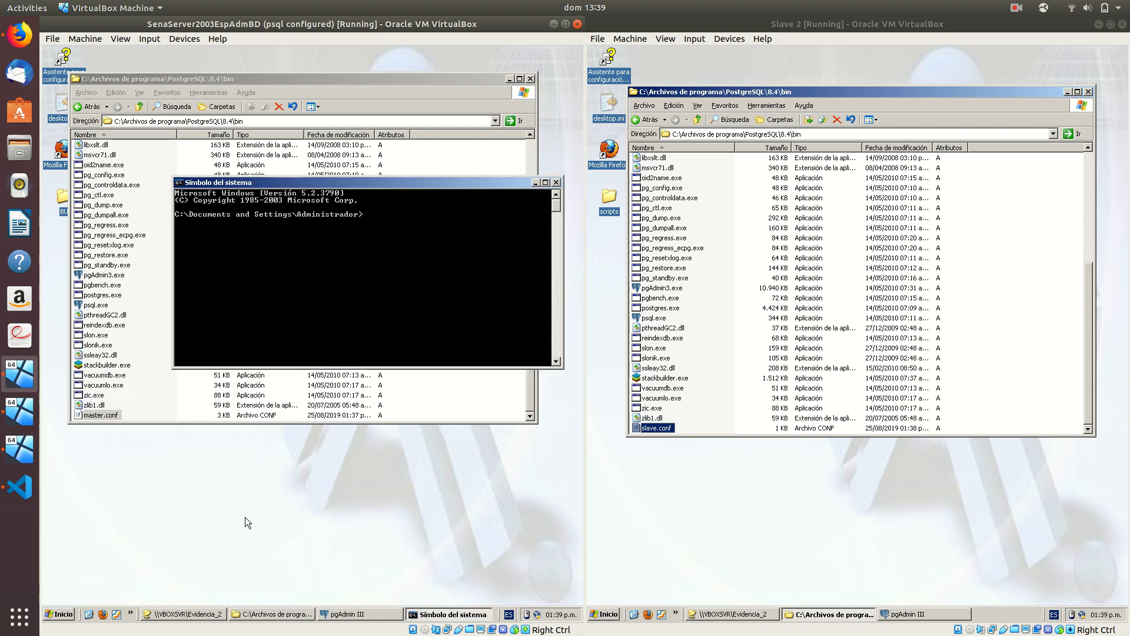
type("cd")
left_click(252, 109)
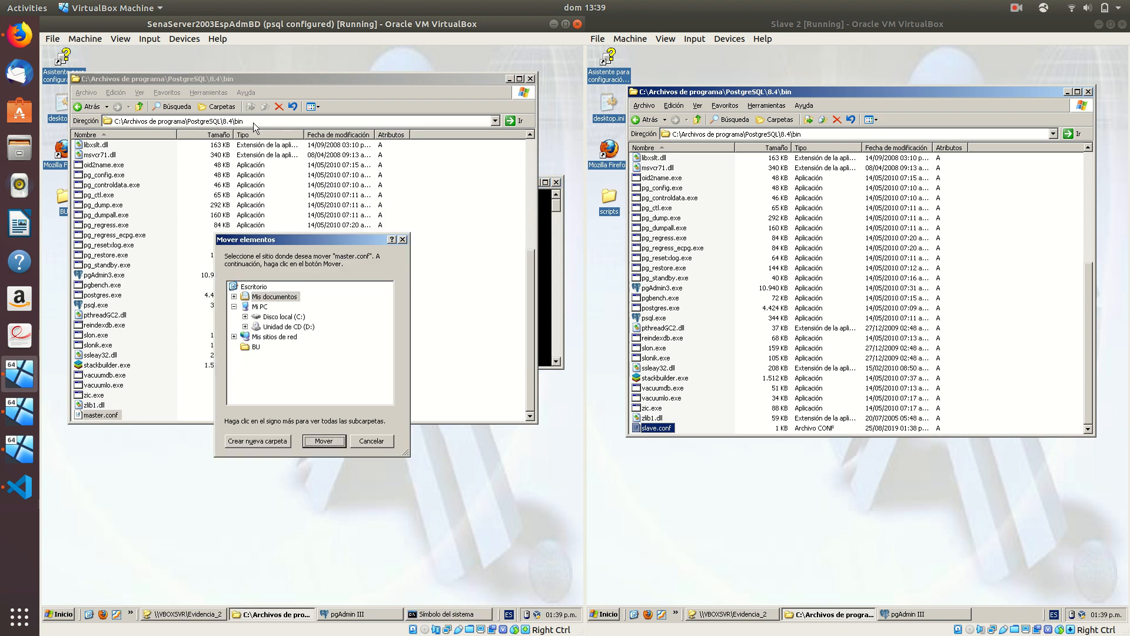
left_click(402, 239)
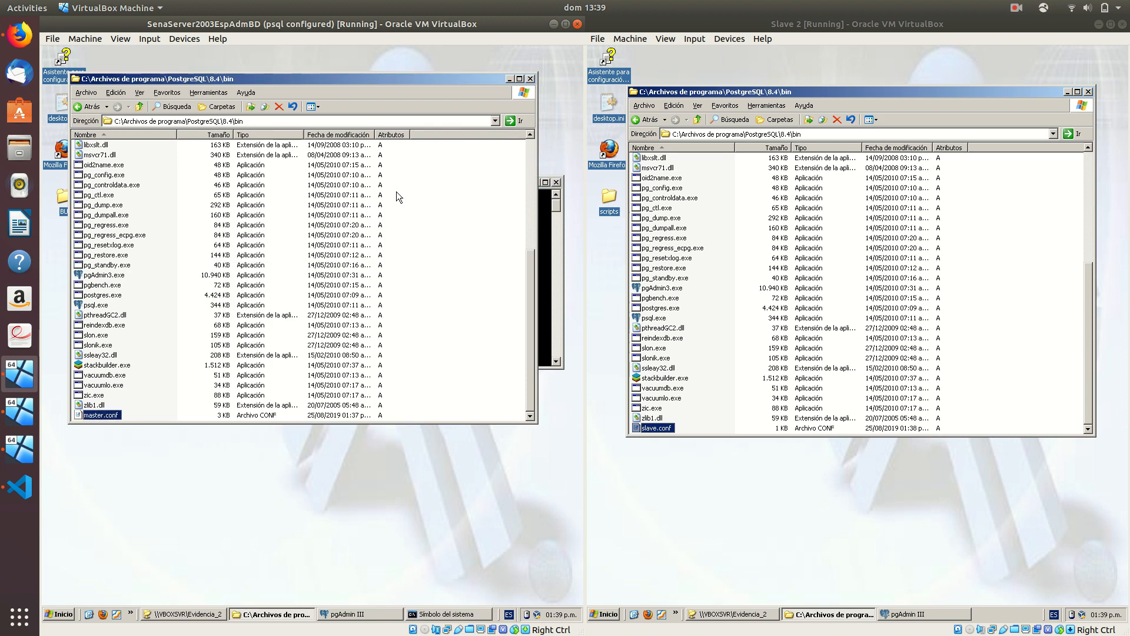
key("alt+Tab")
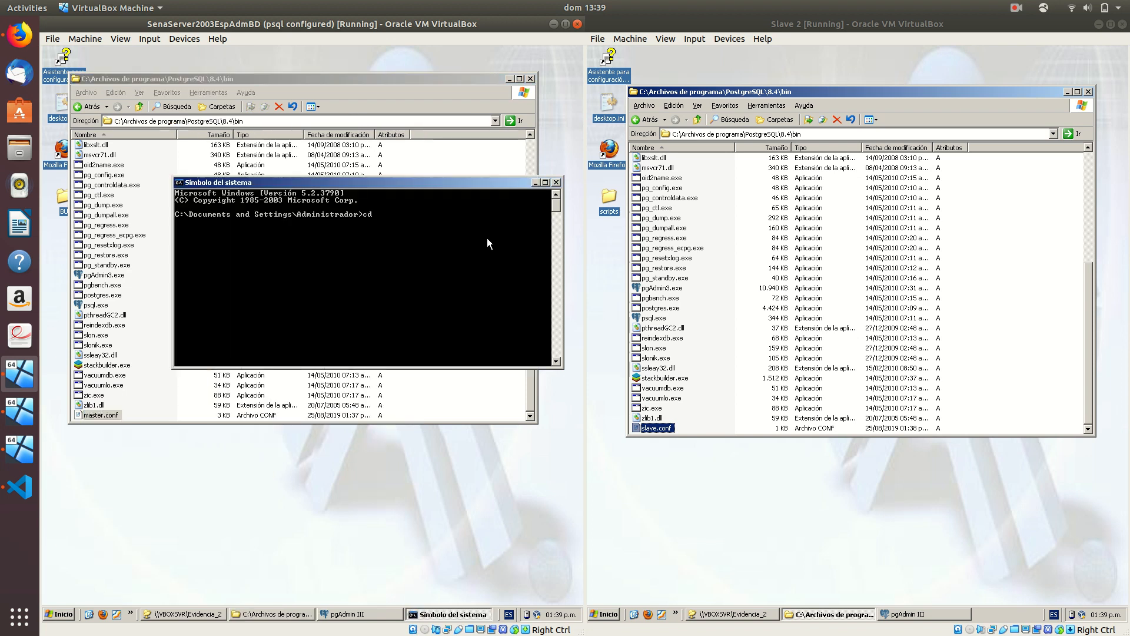
right_click(486, 238)
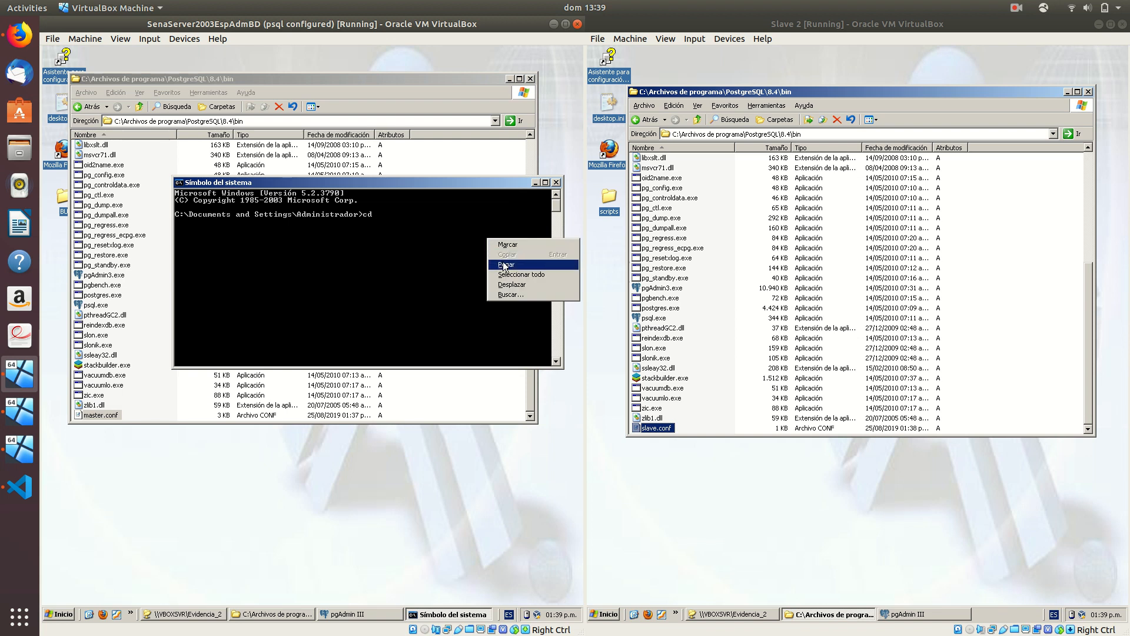
left_click(502, 262)
key("Return")
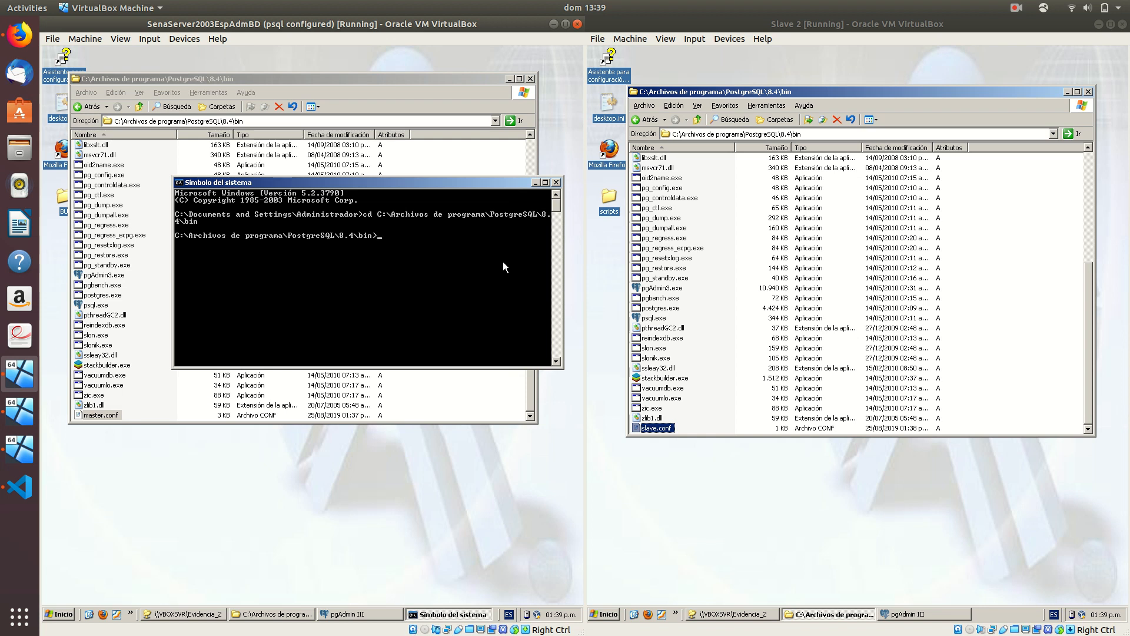
Run slonik master.conf from the bin folder
type("slonik master.conf")
key("Return")
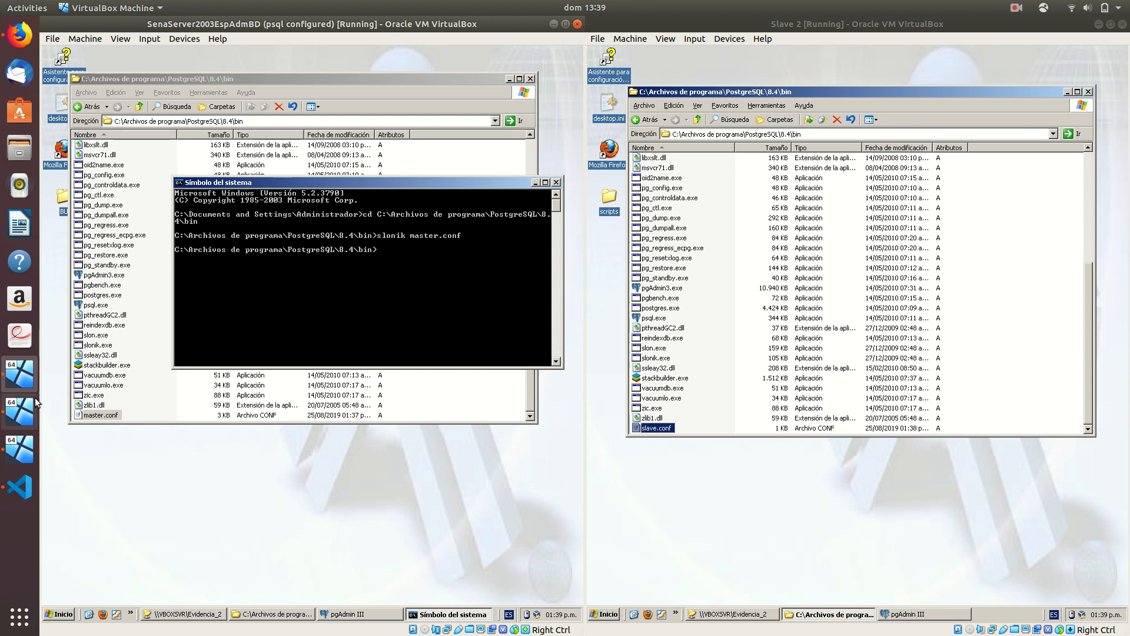
left_click(14, 416)
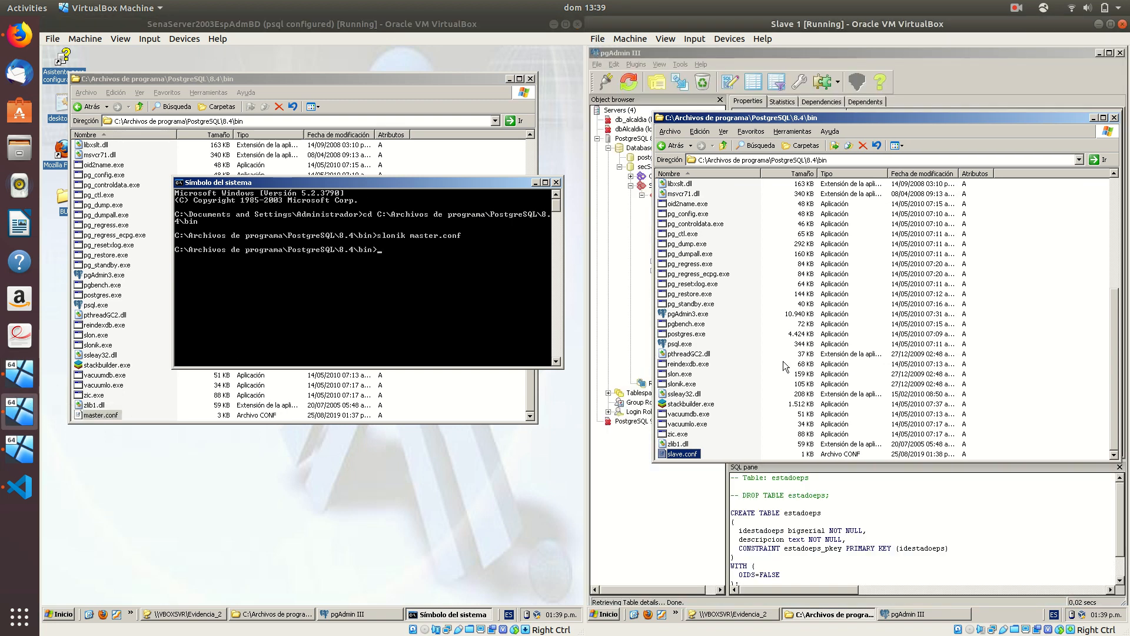
Open a command prompt on Slave 1 and cd into the copied PostgreSQL 8.4 bin path
key("super+r")
key("Return")
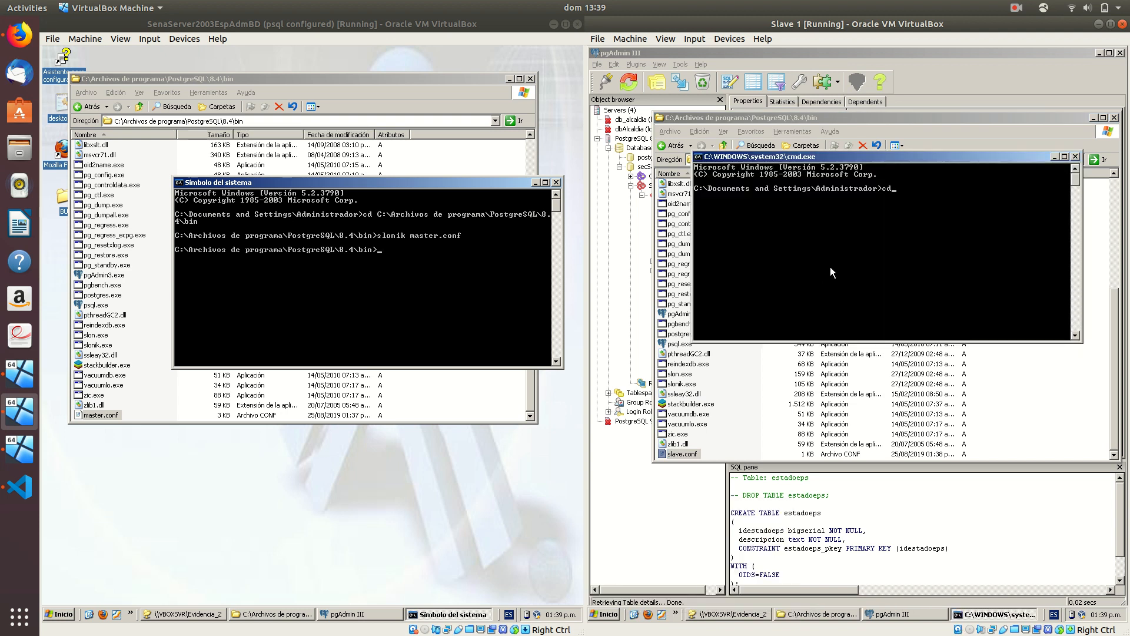
left_click(1054, 156)
left_click(1004, 159)
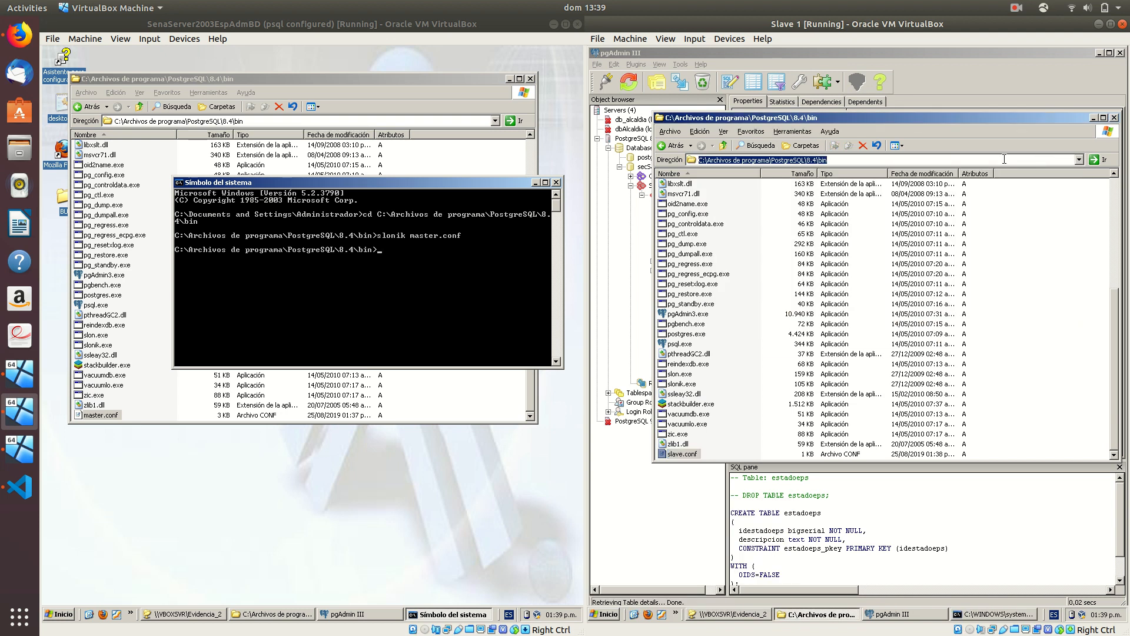
key("ctrl+c")
key("alt+Tab")
type("cd")
right_click(951, 203)
left_click(973, 229)
key("Return")
Run slonik slave.conf on Slave 1
type("slonik")
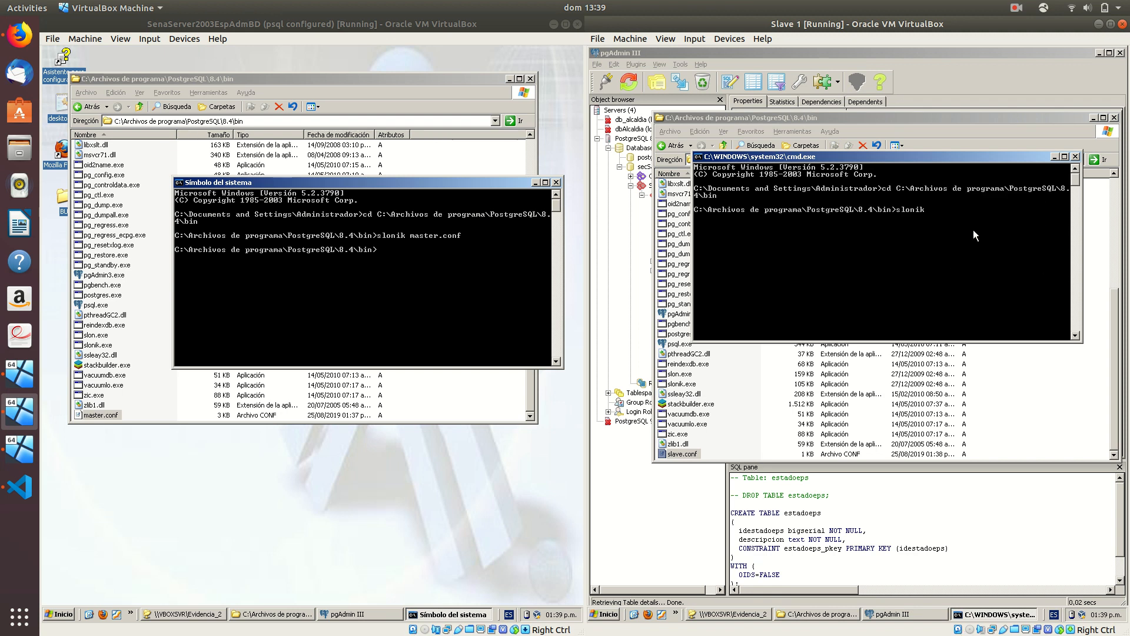
type(" slave")
type(".conf")
key("Return")
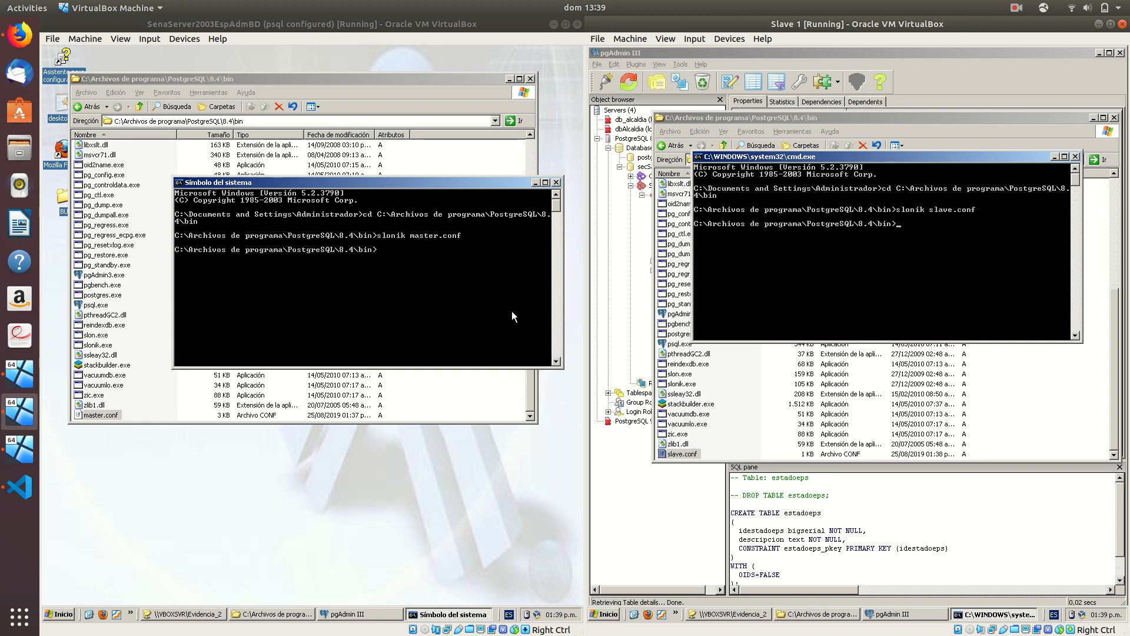
left_click(13, 457)
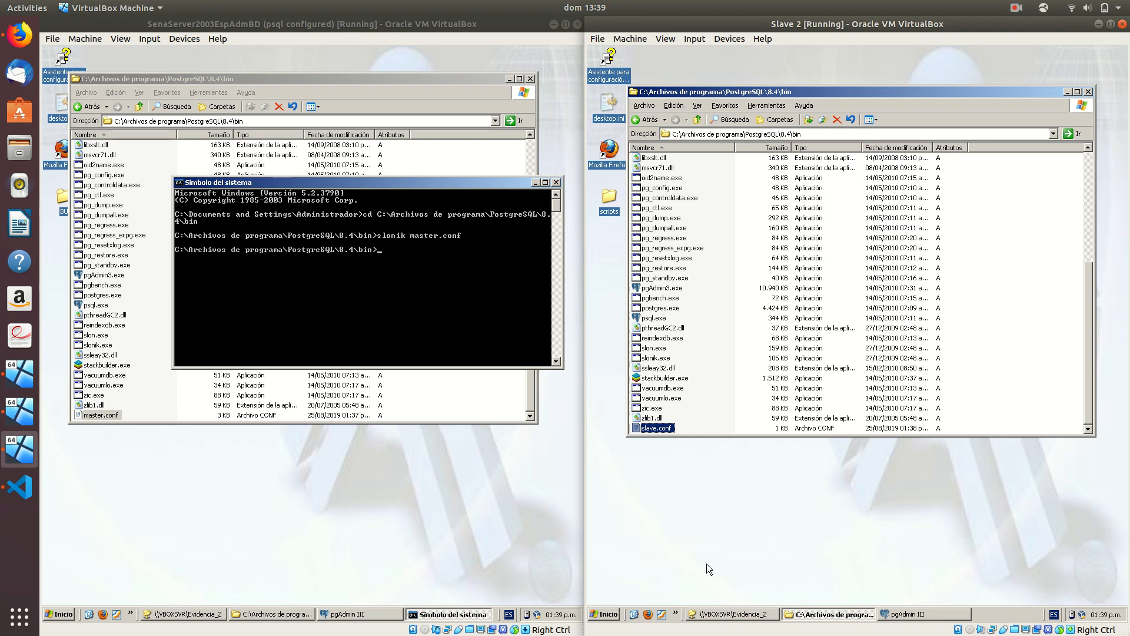
Open a command prompt on Slave 2 and paste a path after cd
key("super+r")
key("Return")
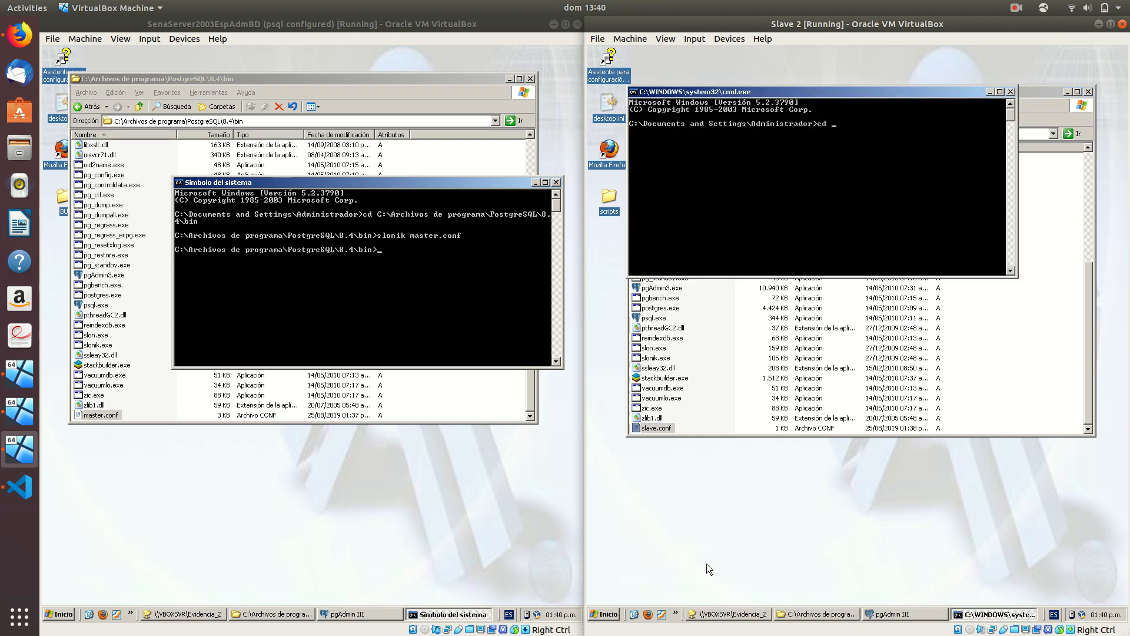
left_click(695, 295)
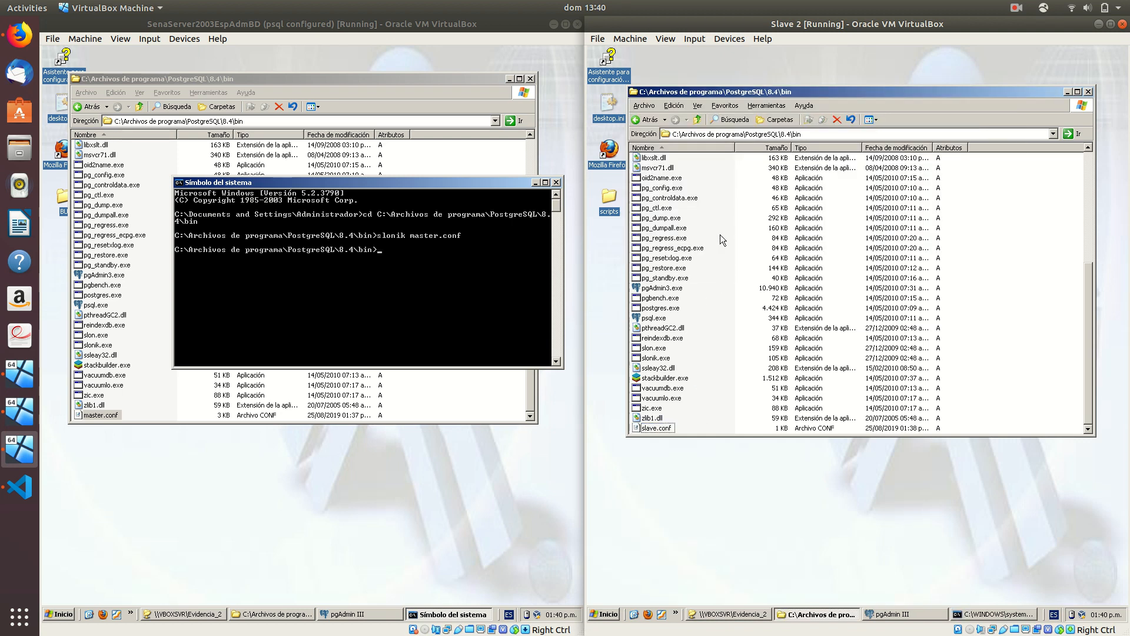
key("alt+Tab")
right_click(747, 210)
left_click(775, 235)
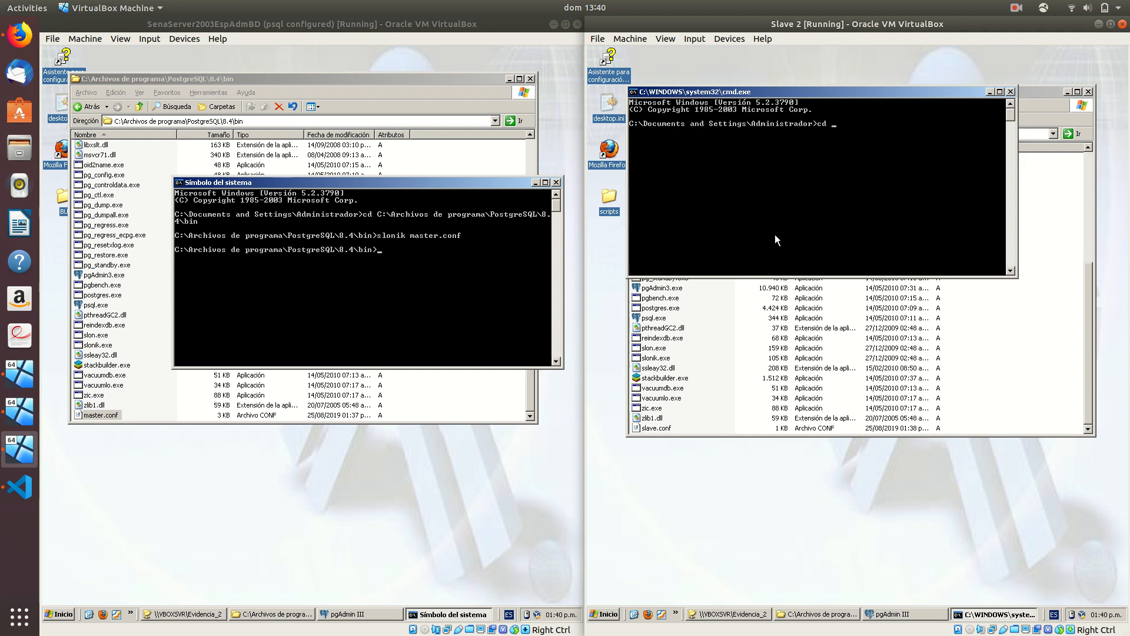
right_click(774, 234)
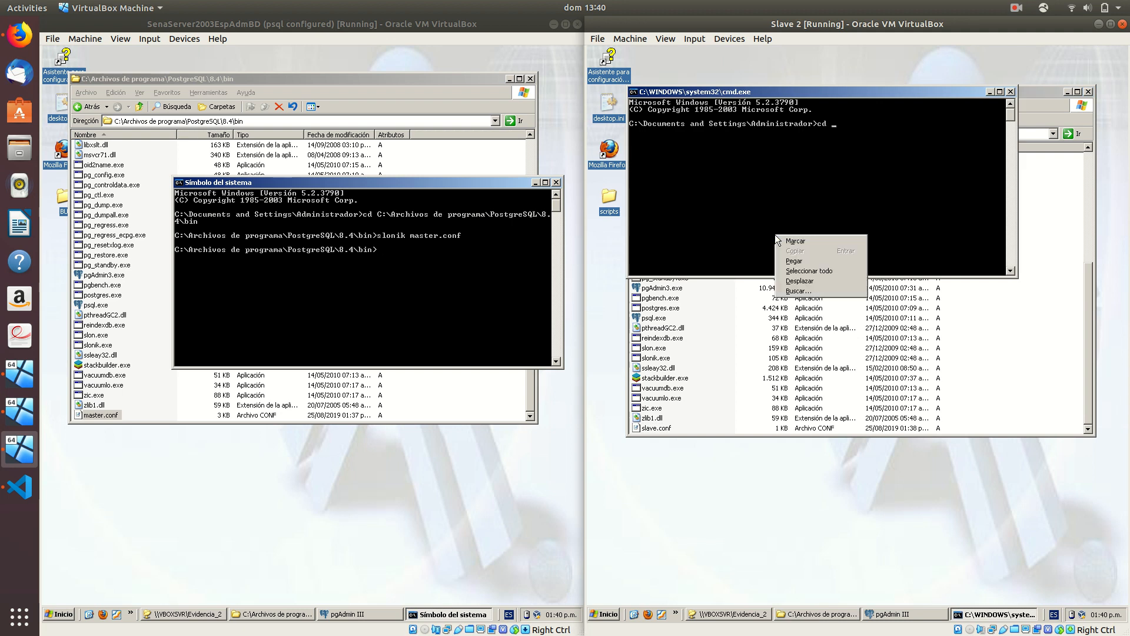
left_click(792, 260)
Copy the full 8.4 bin folder path, cd into it, and run slonik slave.conf
key("alt+Tab")
left_click(870, 134)
key("ctrl+c")
key("alt+Tab")
right_click(807, 159)
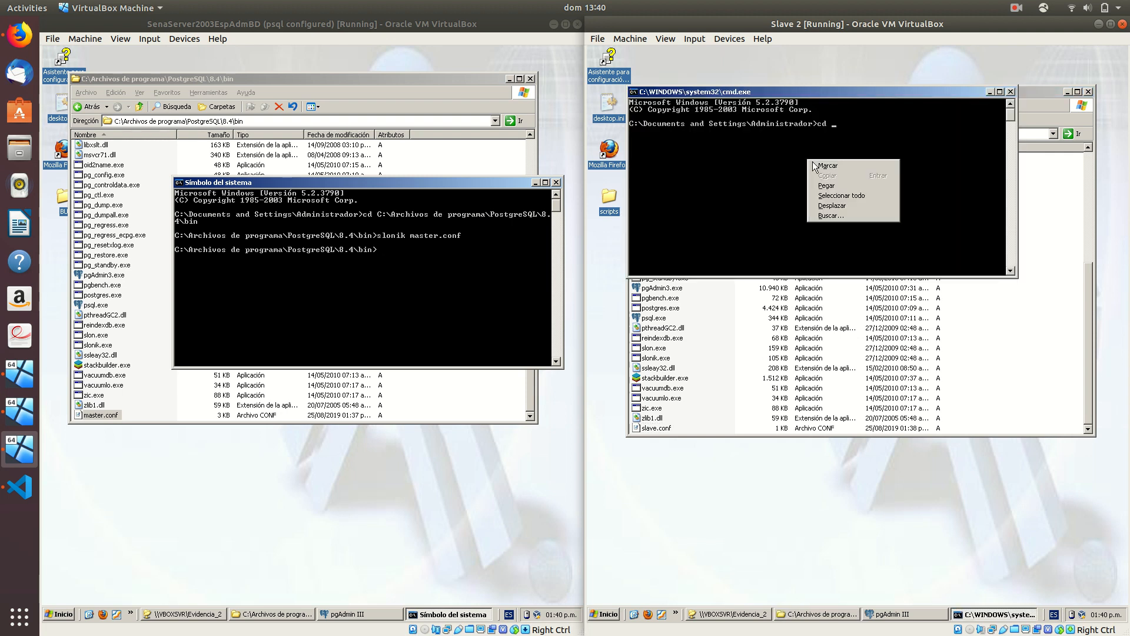
left_click(838, 184)
key("Return")
type("slonik slave.conf")
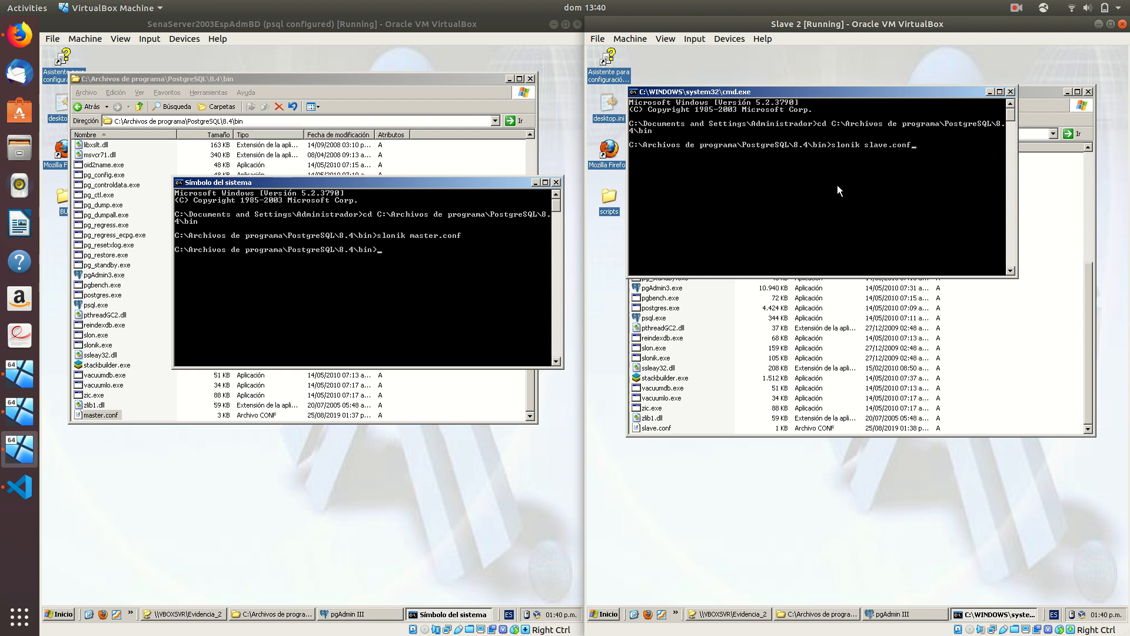
key("Return")
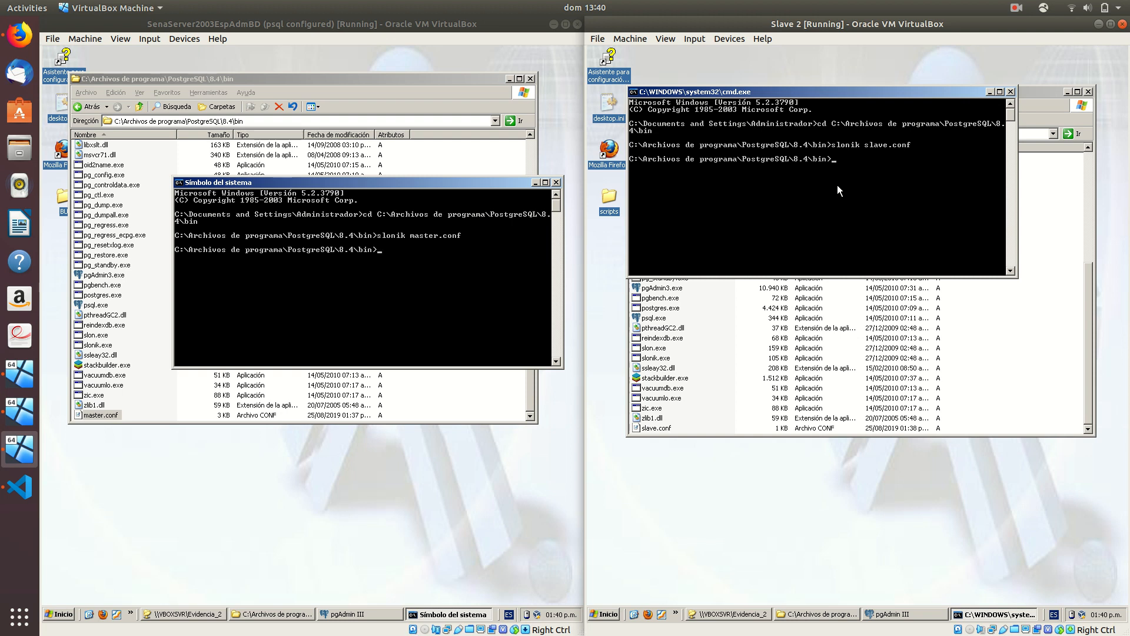
In the master's pgAdmin, refresh secSalud and expand the slony cluster's tablas set and three nodes
left_click(347, 614)
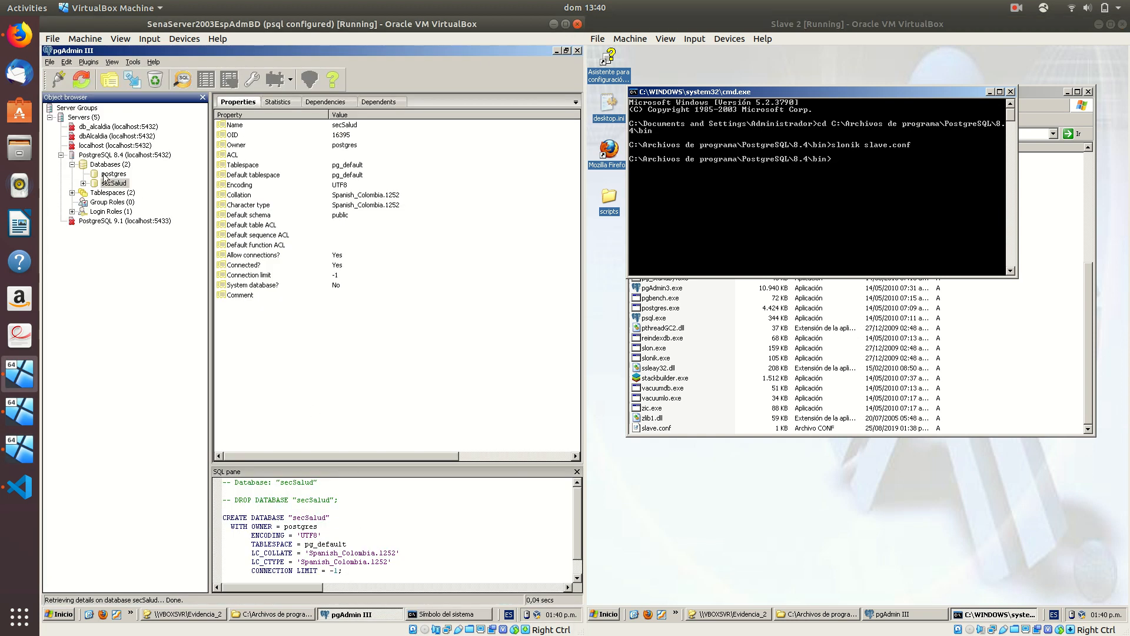
left_click(83, 183)
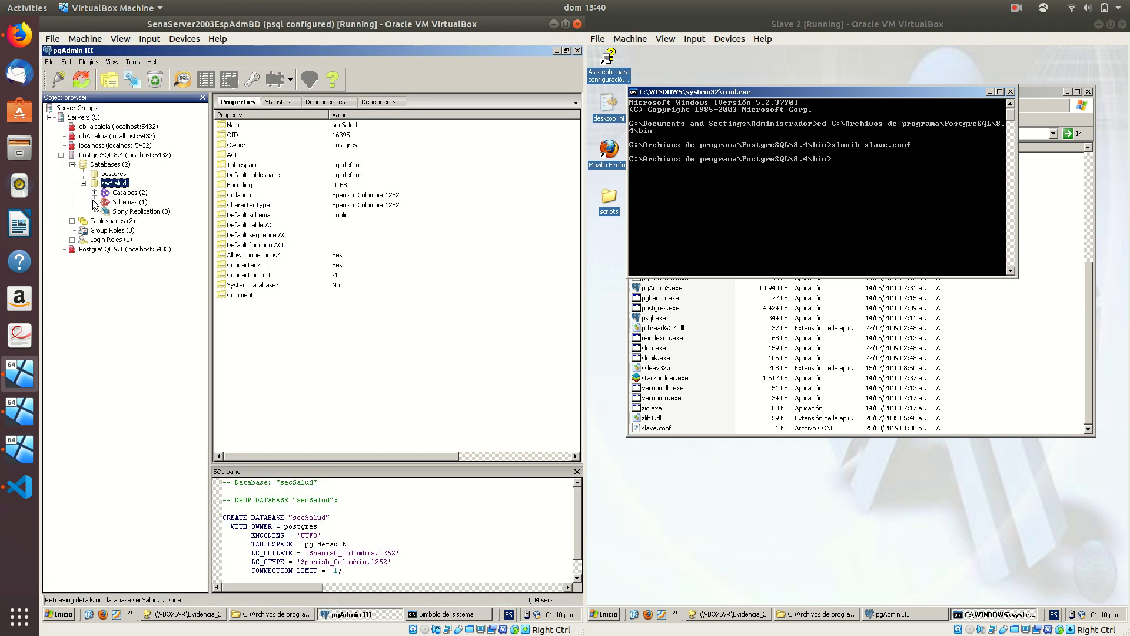
left_click(86, 76)
left_click(95, 211)
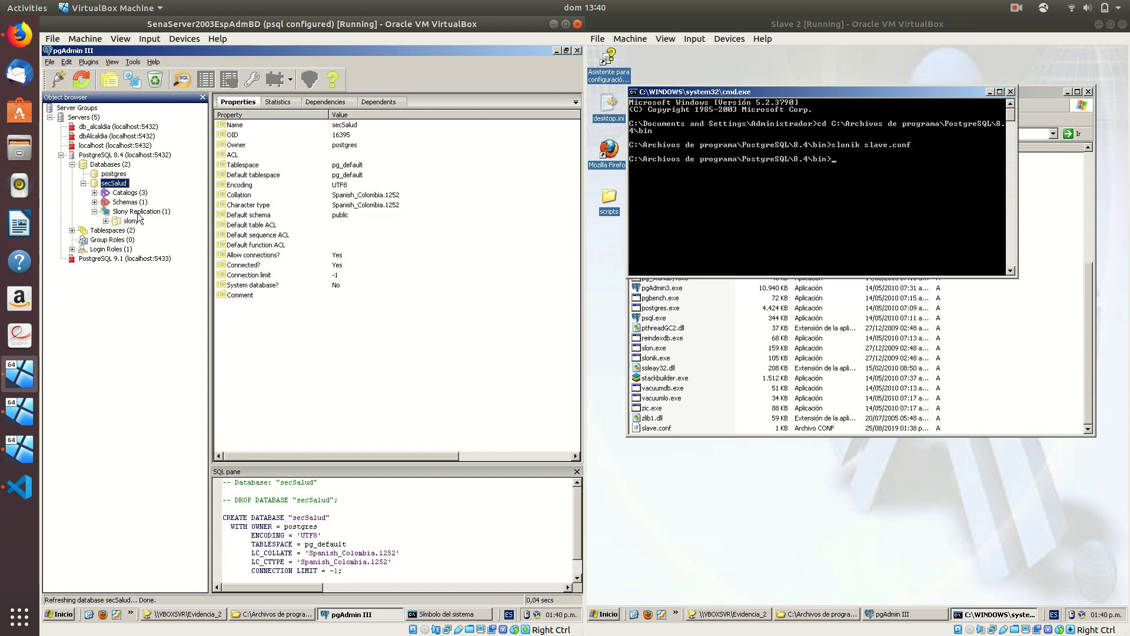
left_click(106, 220)
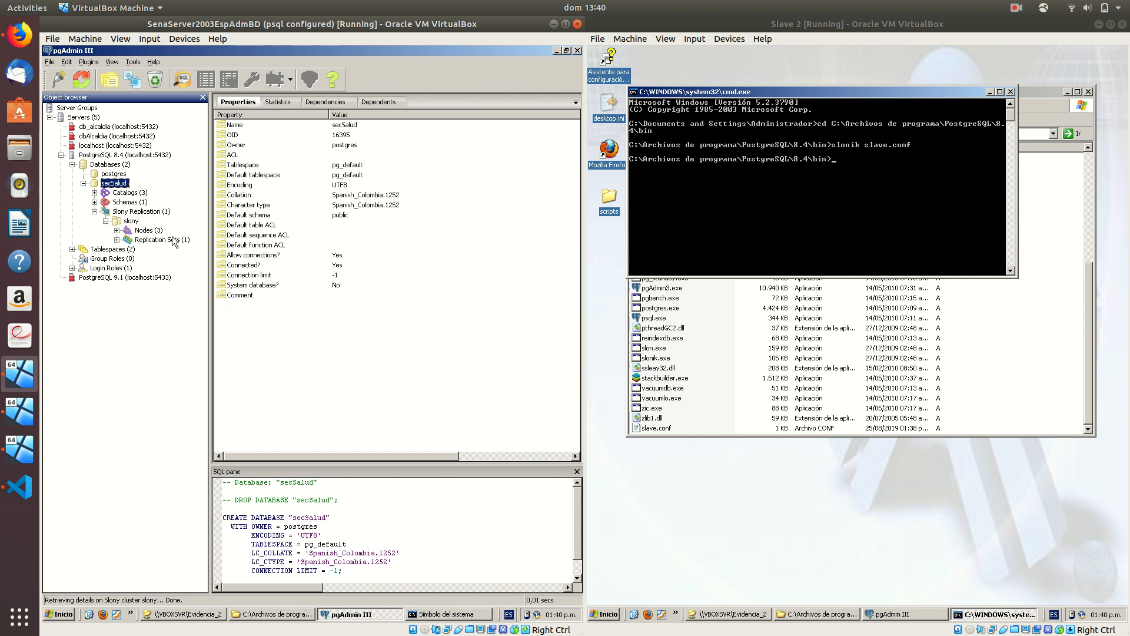
left_click(116, 240)
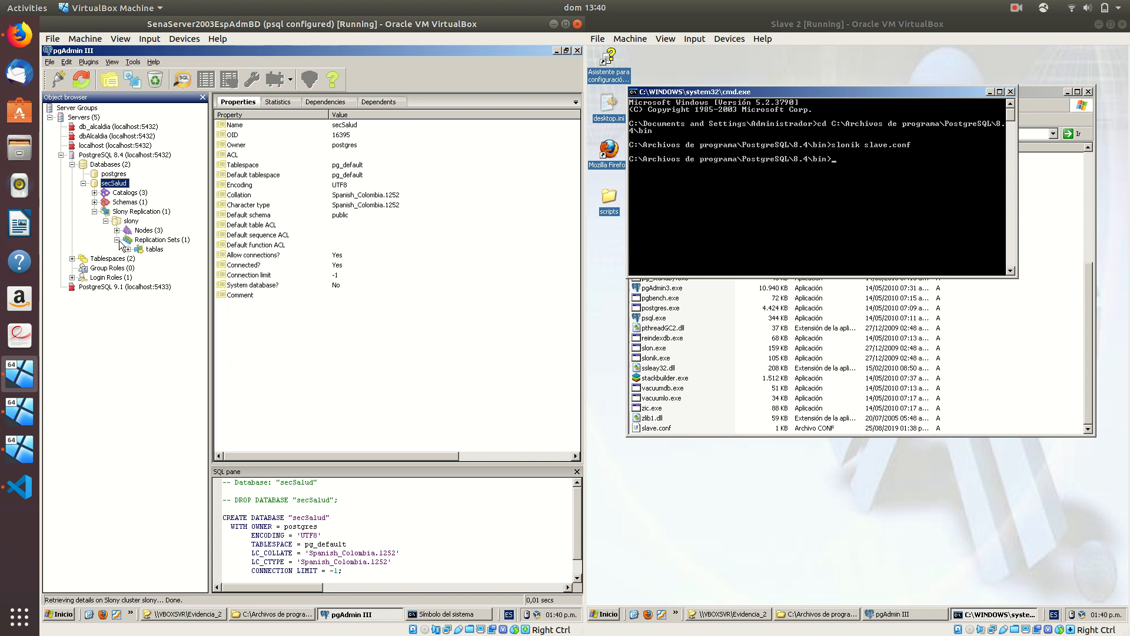
left_click(127, 249)
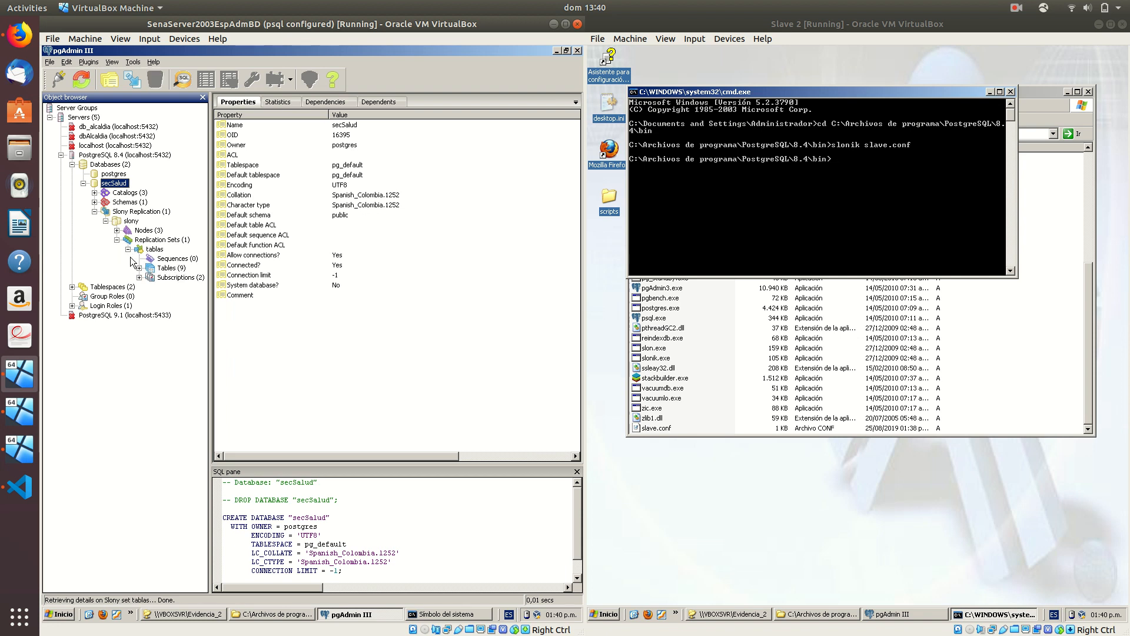
left_click(117, 240)
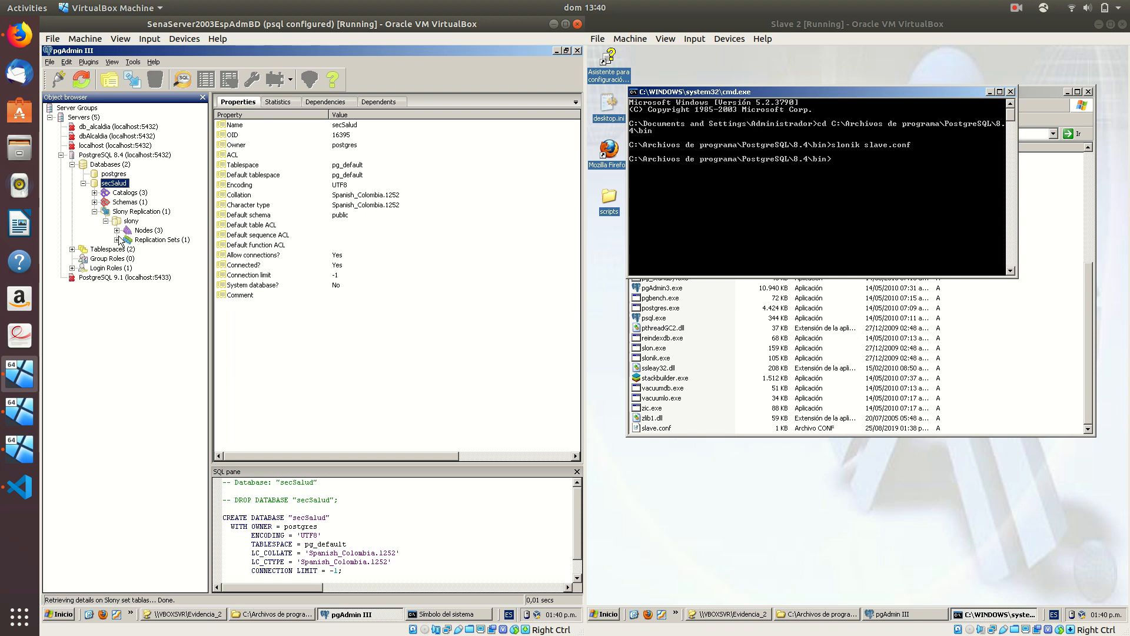
left_click(117, 230)
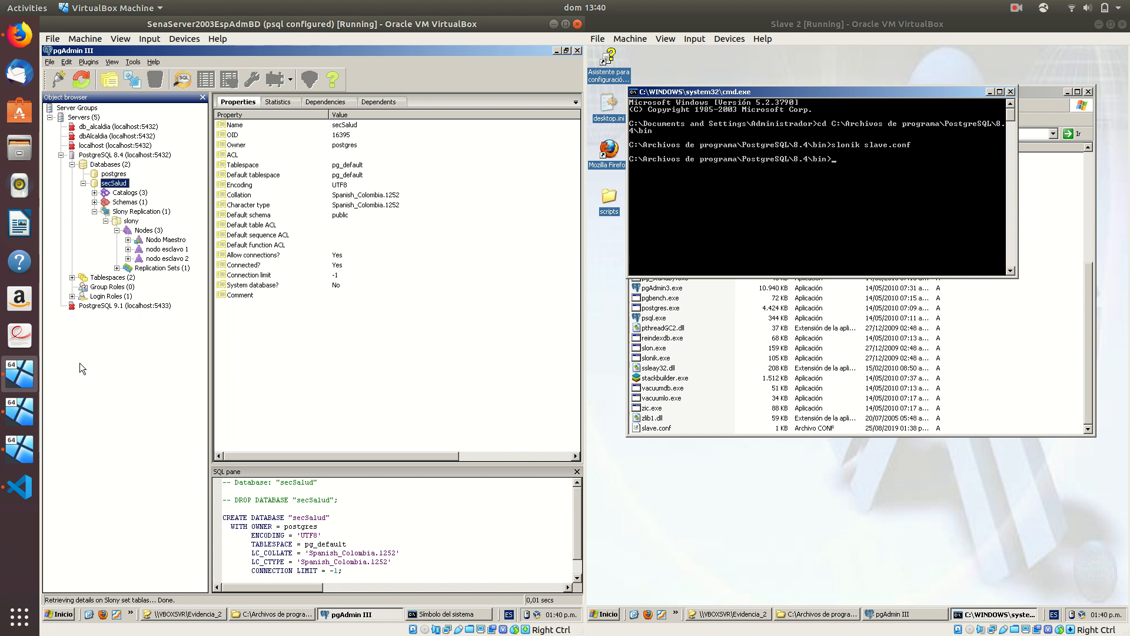
On the master, run slon slony with dbname secSalud, user postgres and the database password
left_click(557, 51)
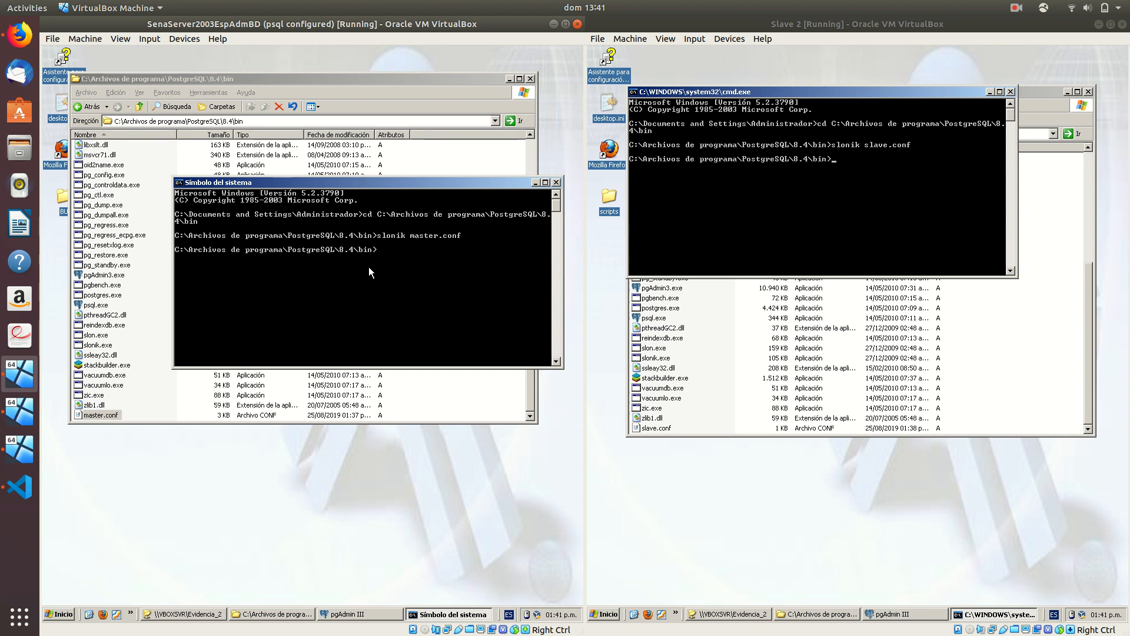
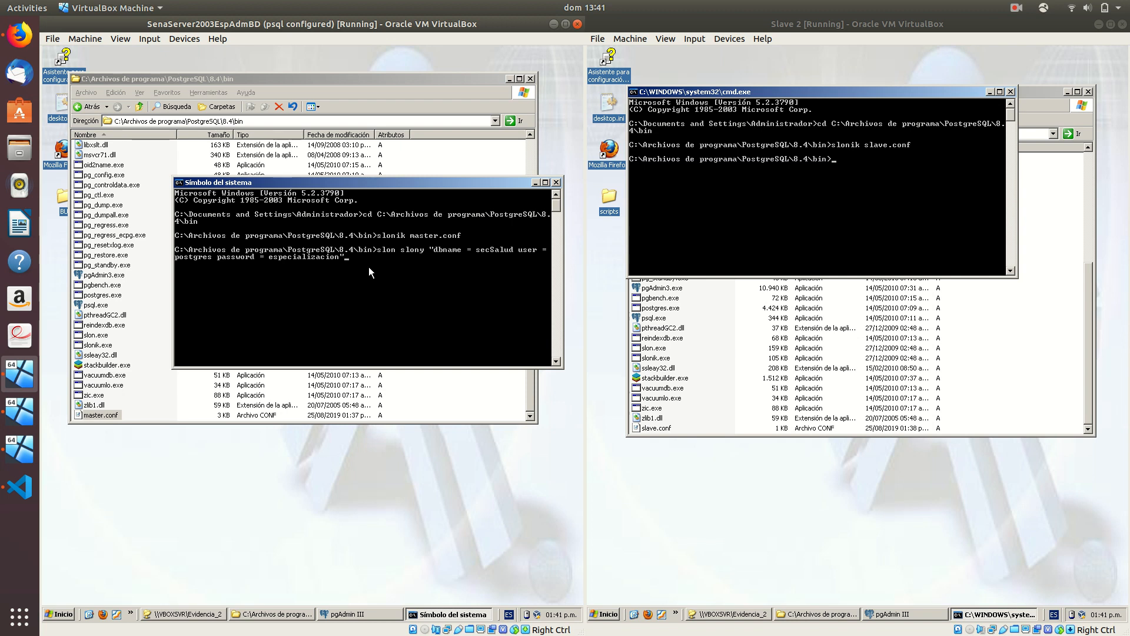
key("Return")
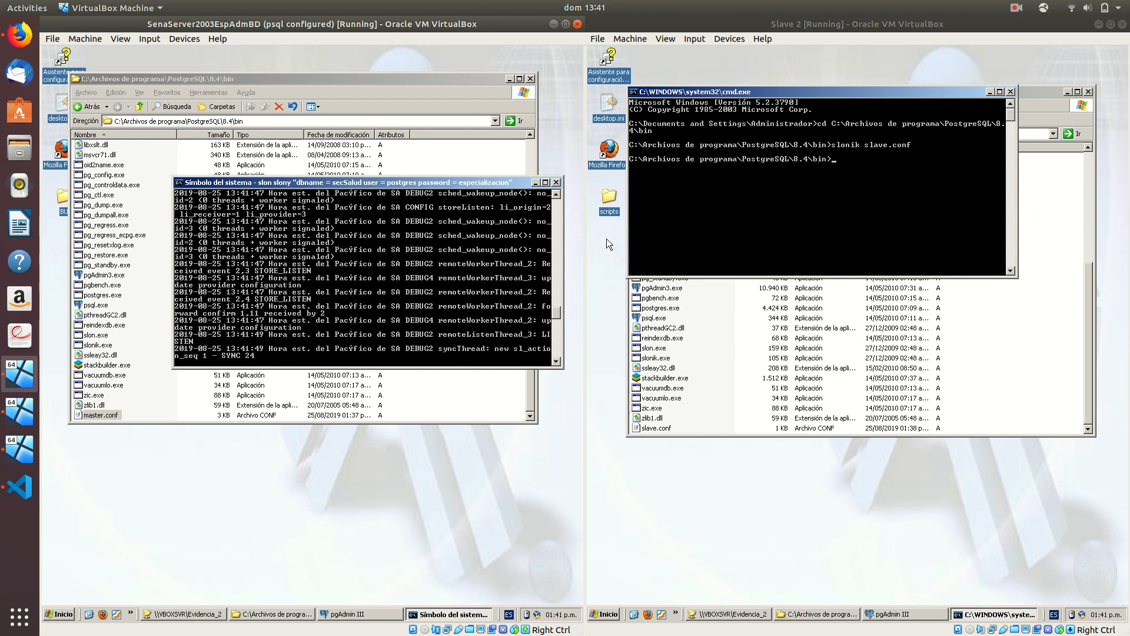
left_click(751, 206)
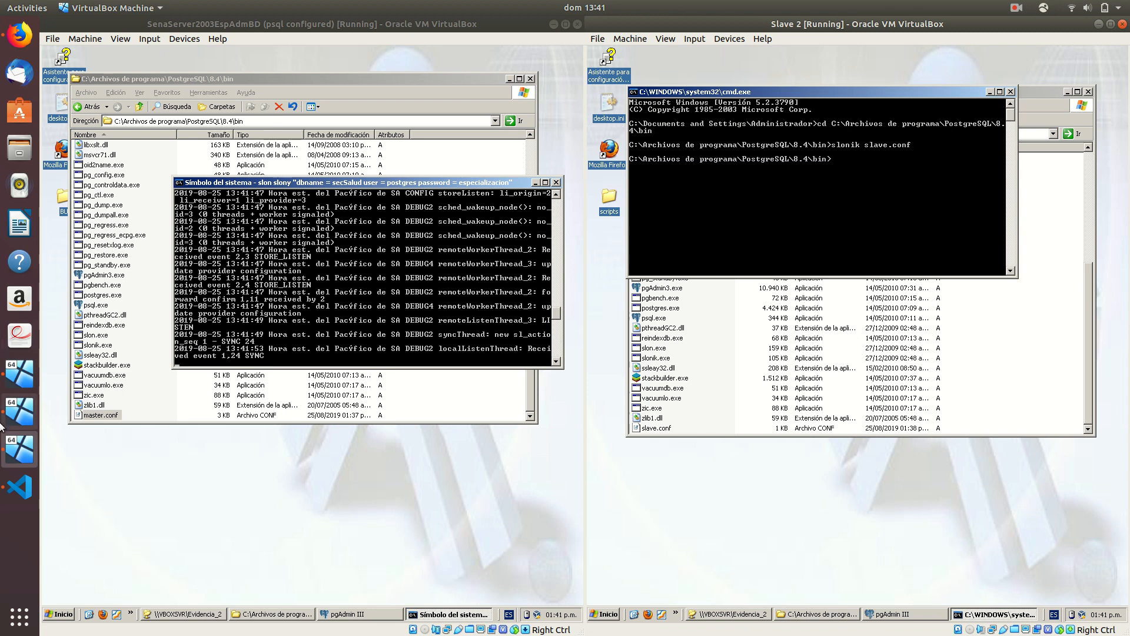
left_click(19, 411)
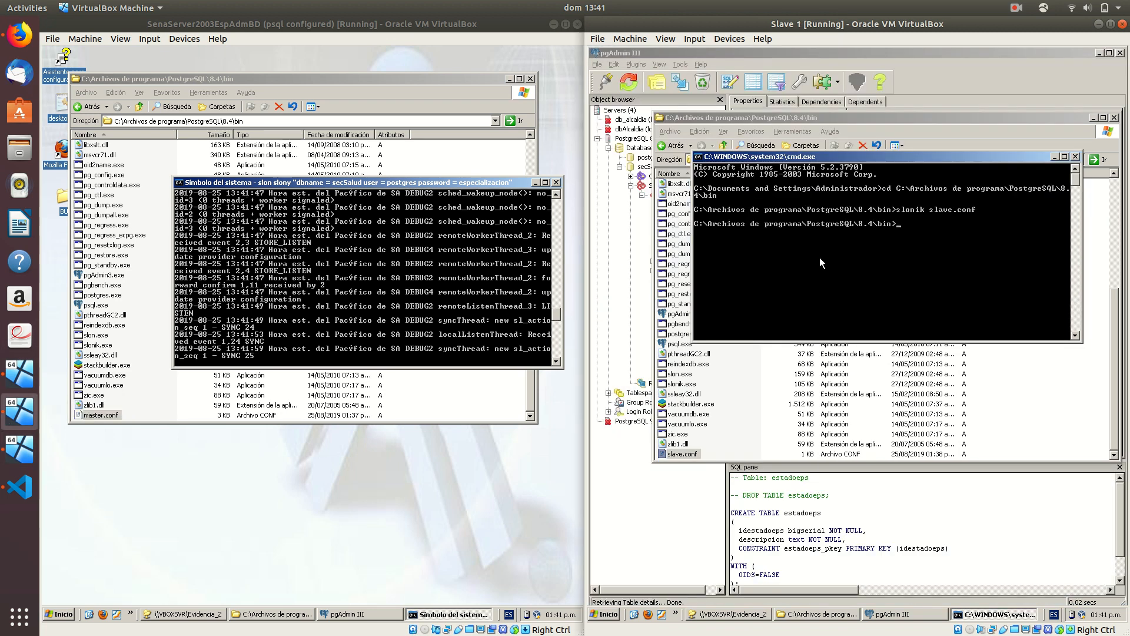
On Slave 1, run slon slony with dbname secSalud, user postgres and the database password
type("slon slony \"dbname = se")
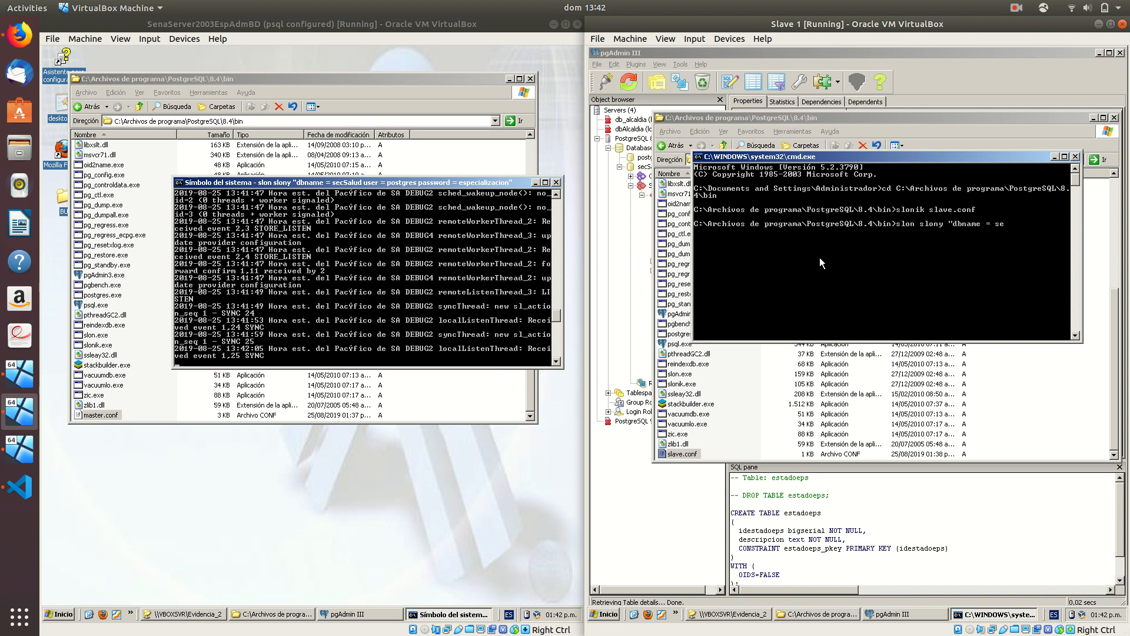
type("cSalud")
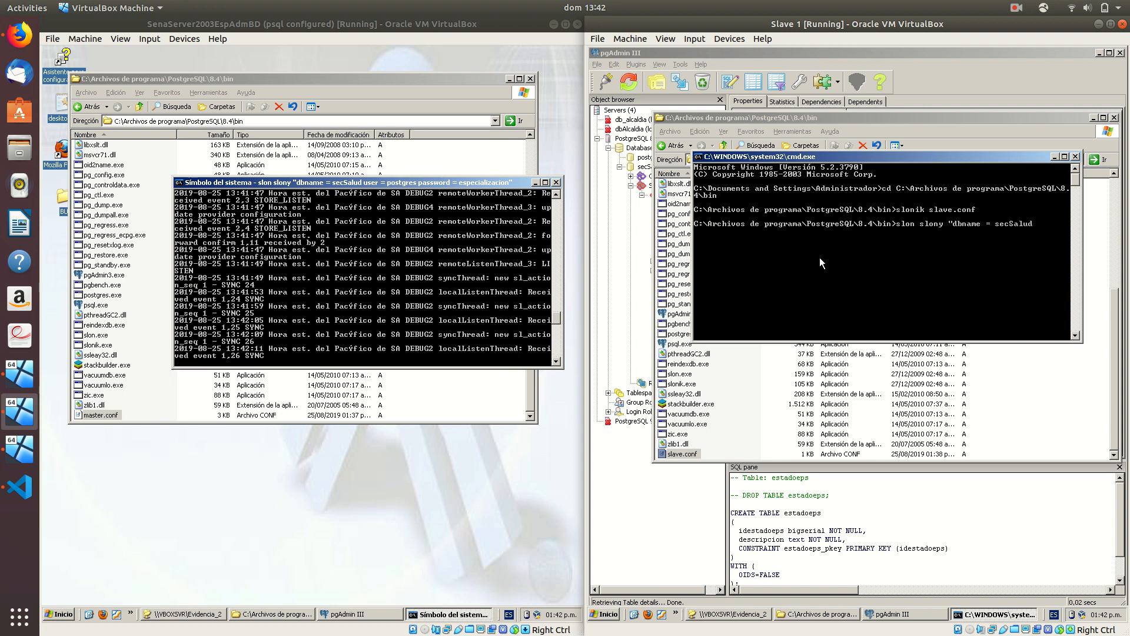
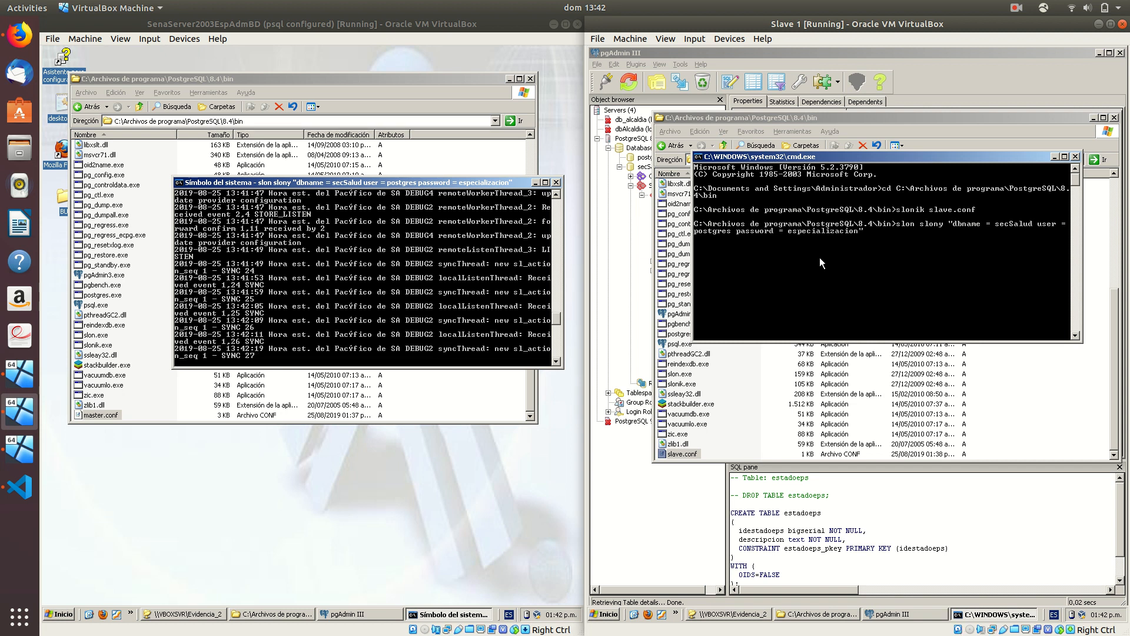
key("Return")
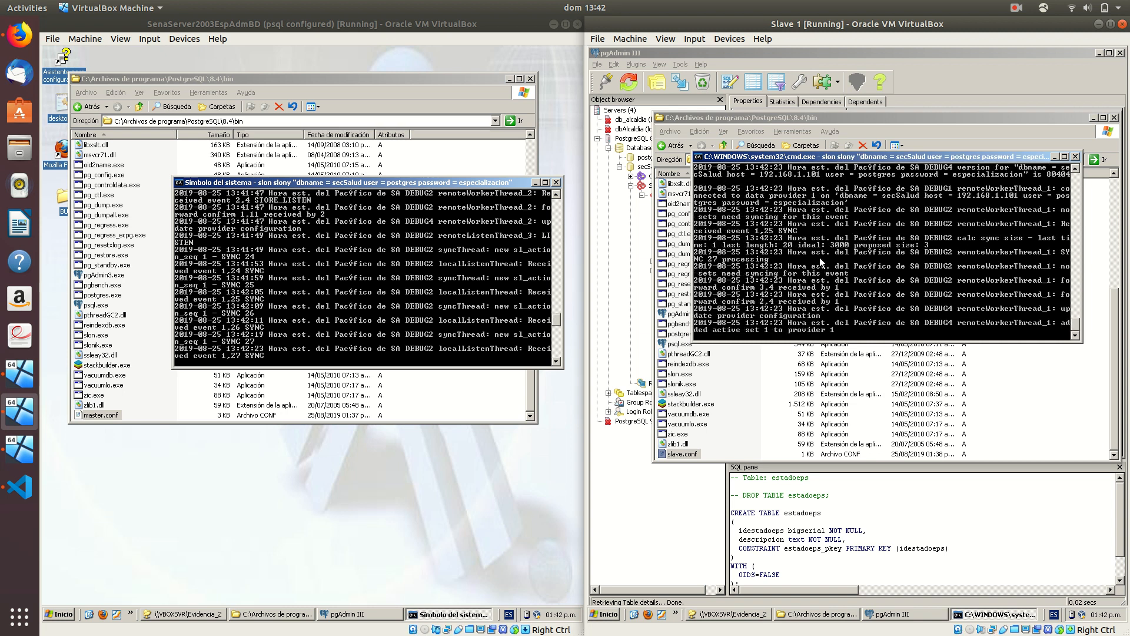
left_click(20, 448)
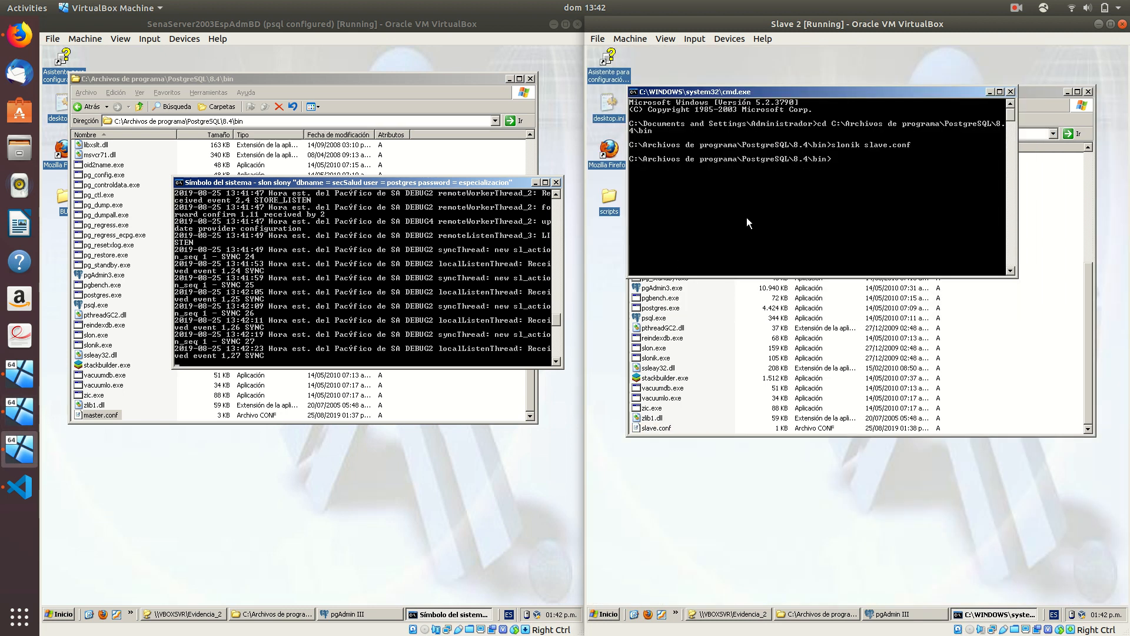
On Slave 2, run slon slony with dbname secSalud, user postgres and the database password
type("slon slony ")
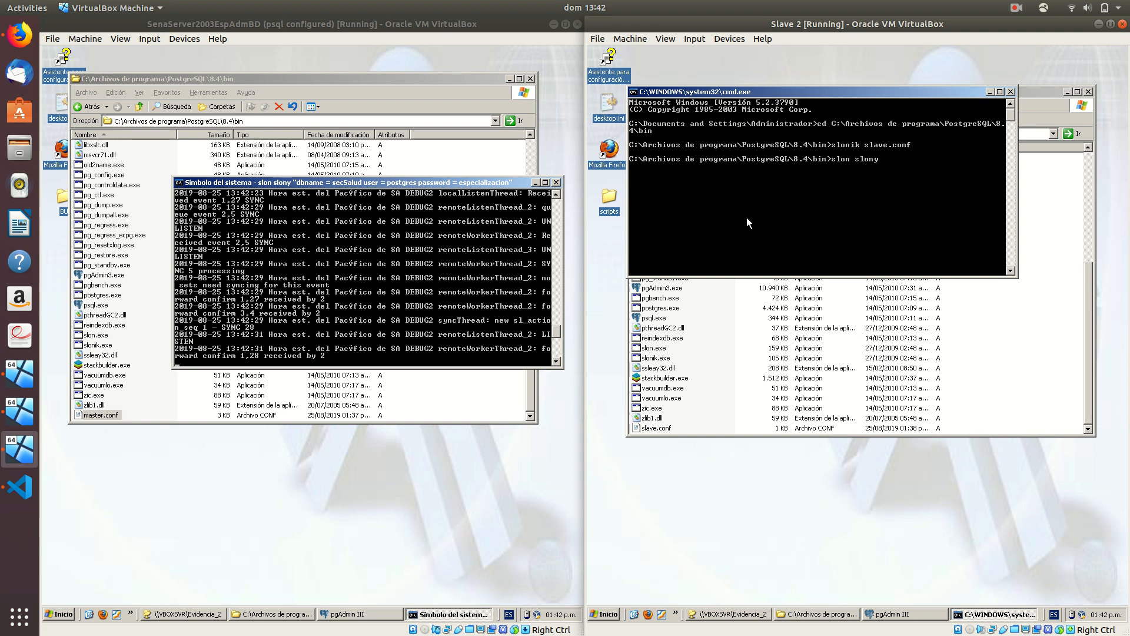
type("\"")
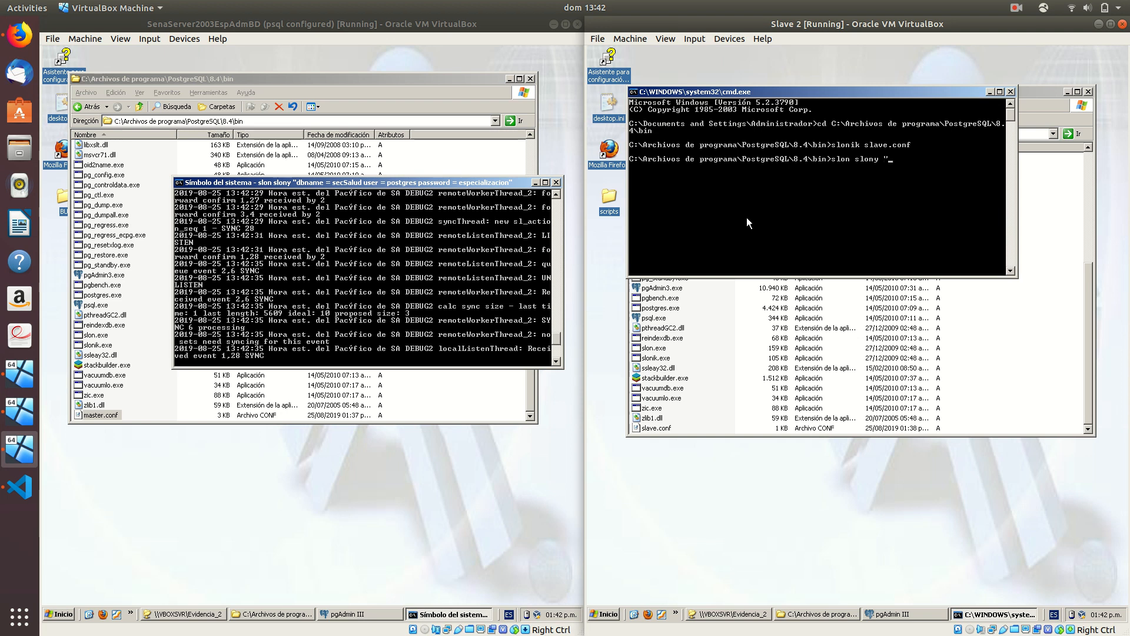
type("dbname = secSalud")
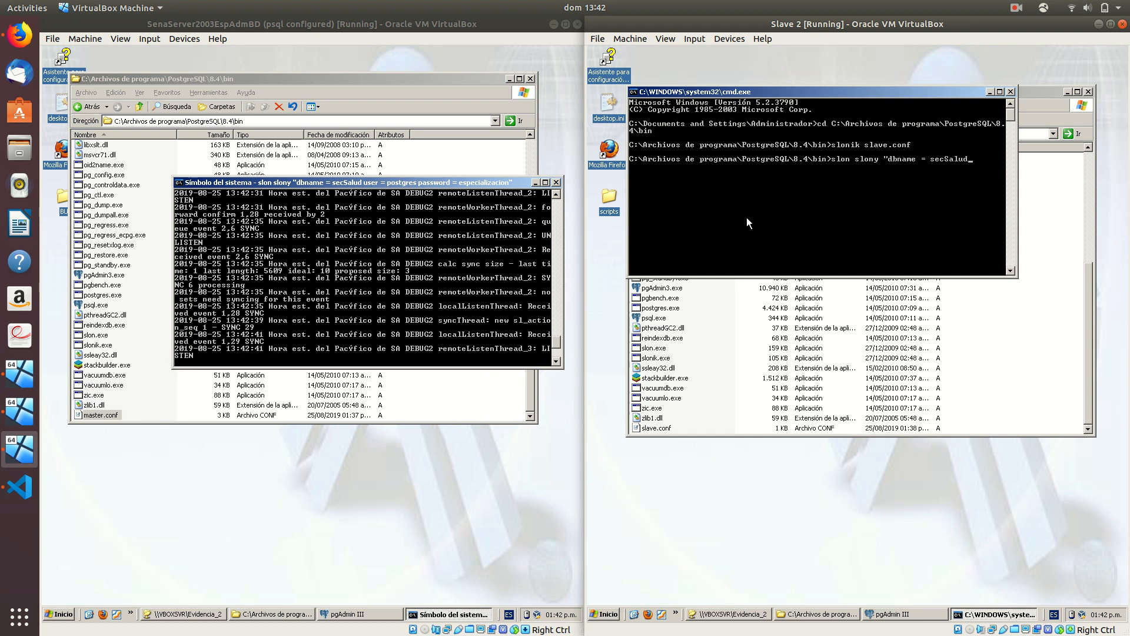
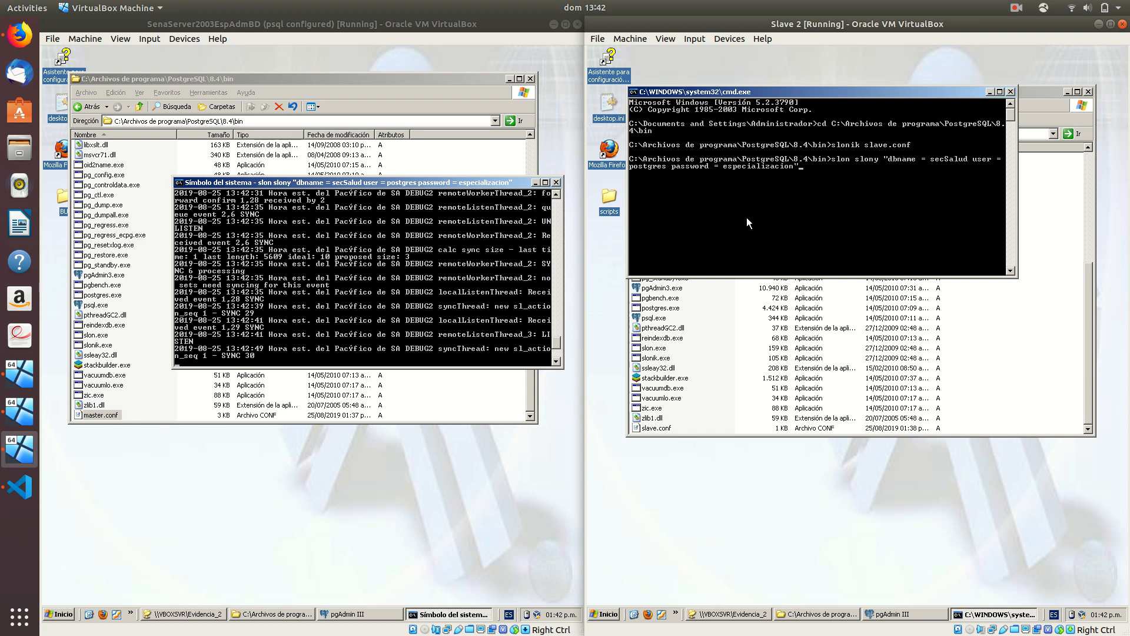
key("Return")
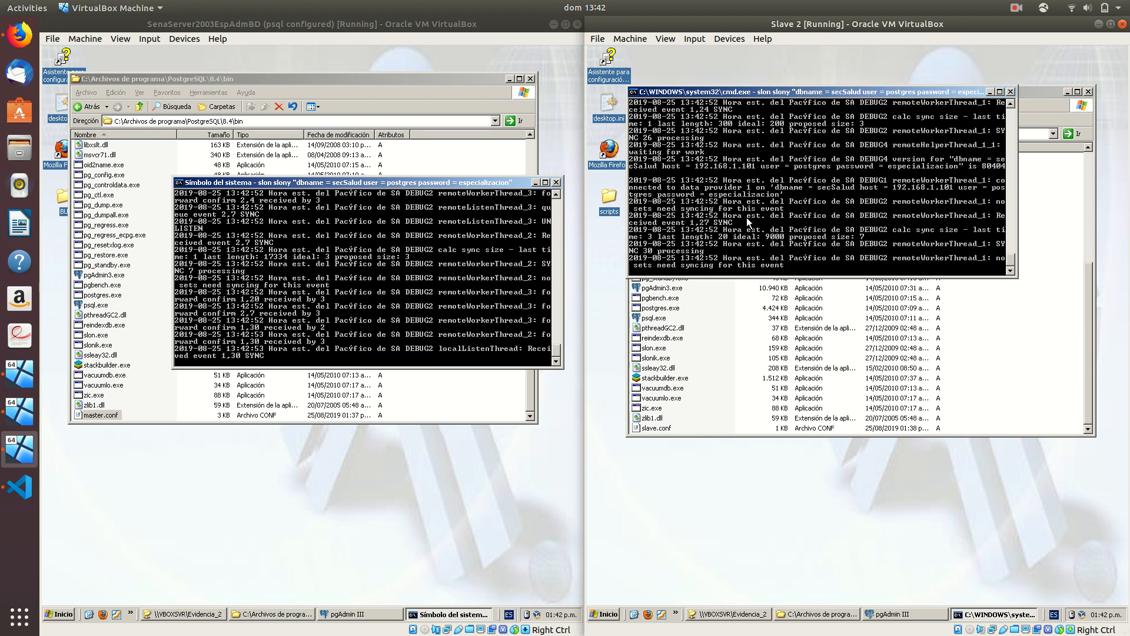
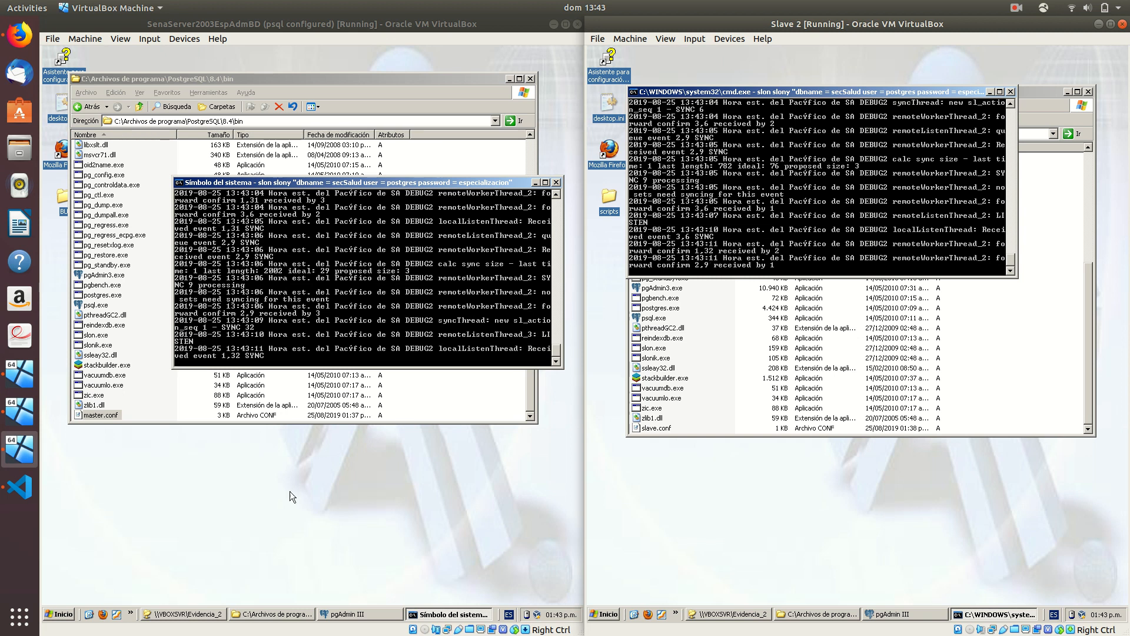
Refresh secSalud in the master's pgAdmin III, then bring Slave 2's pgAdmin III forward
left_click(346, 615)
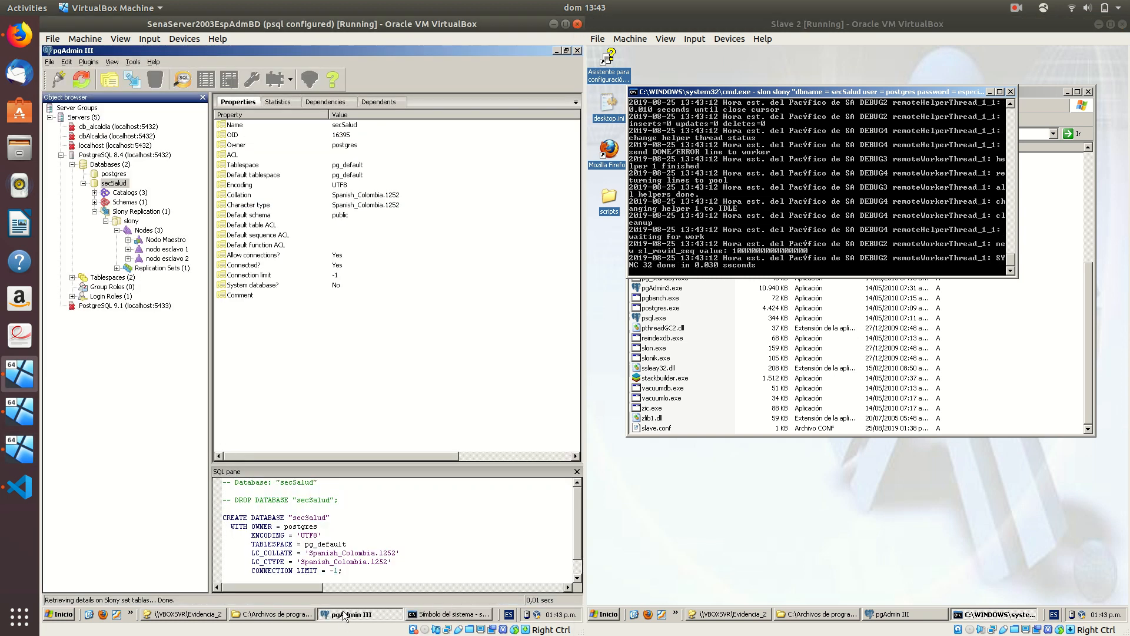
left_click(83, 80)
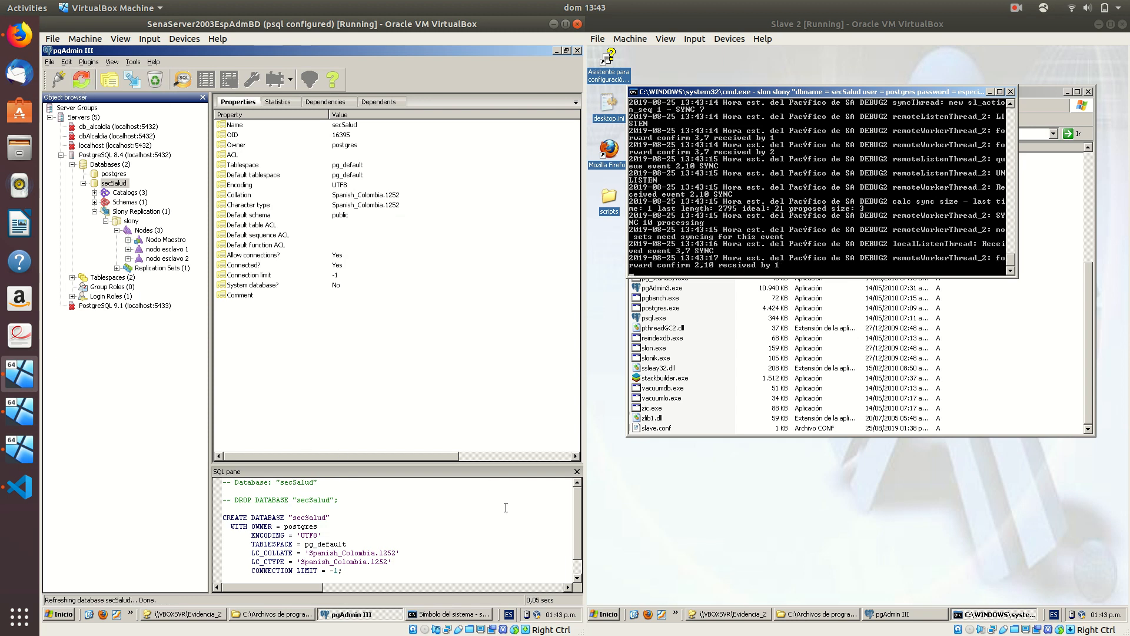
left_click(888, 614)
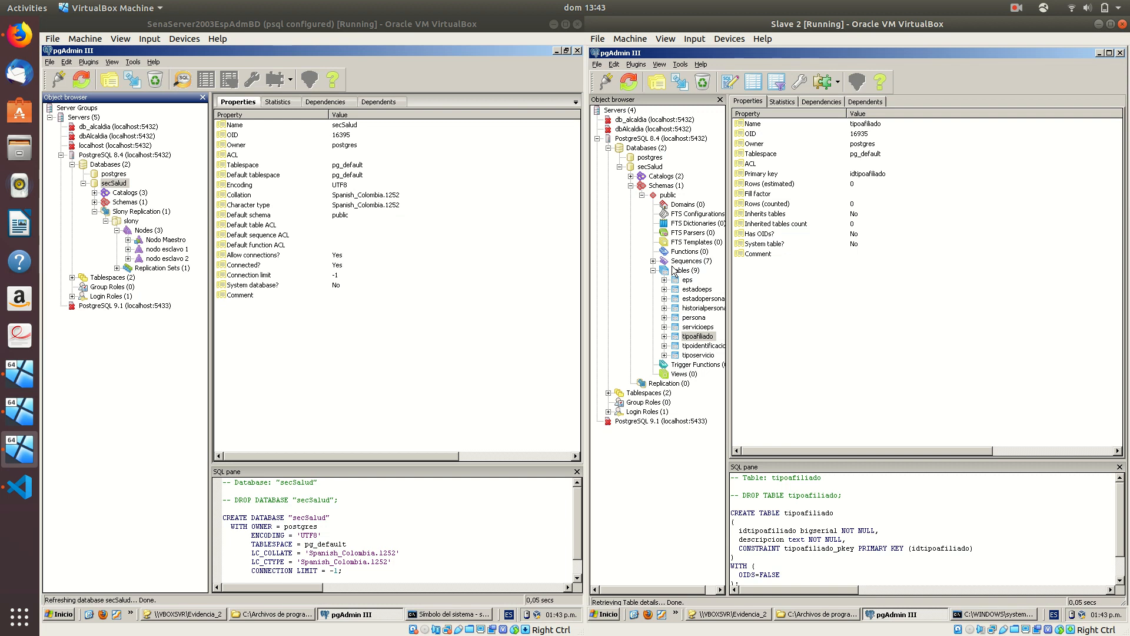
On Slave 2, refresh tipoafiliado and run select * from eps; in a new query window
left_click(628, 83)
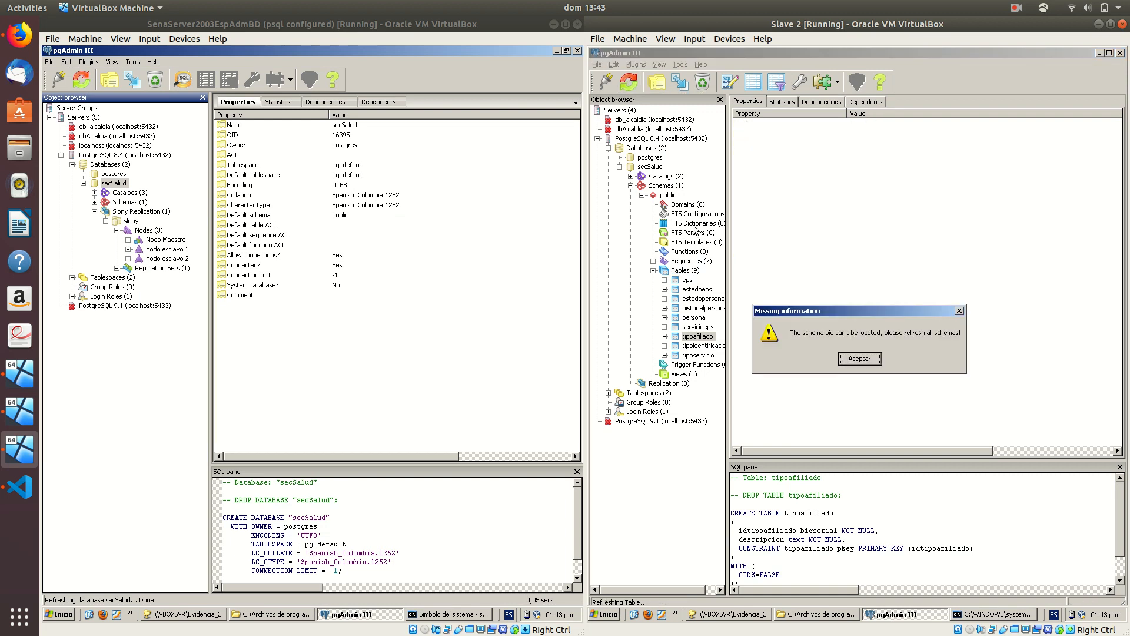
left_click(860, 358)
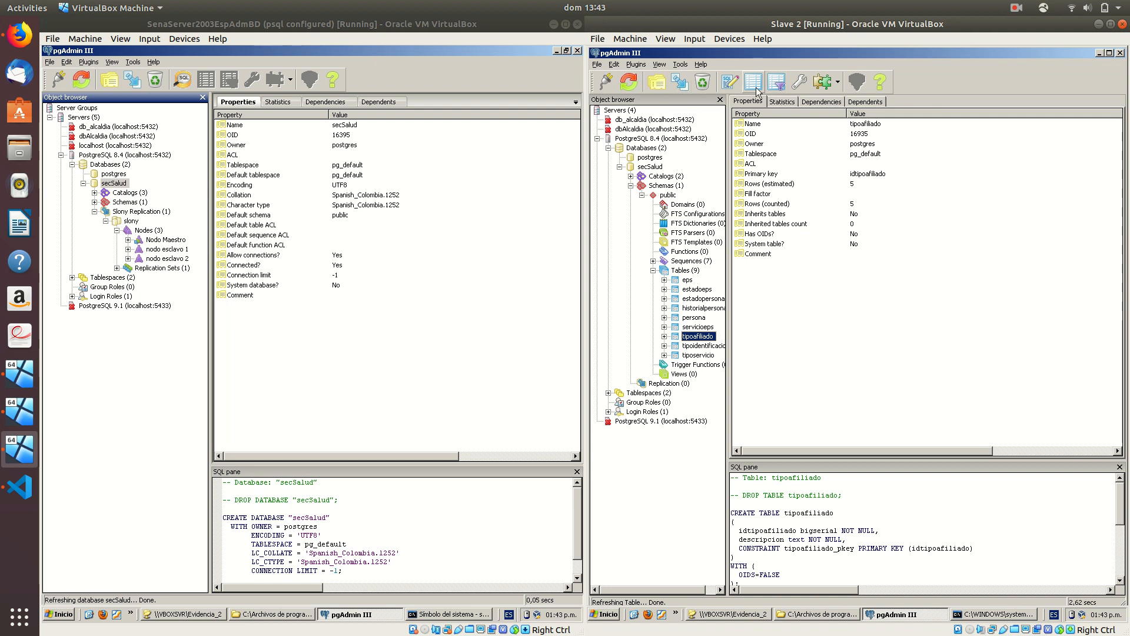
left_click(730, 82)
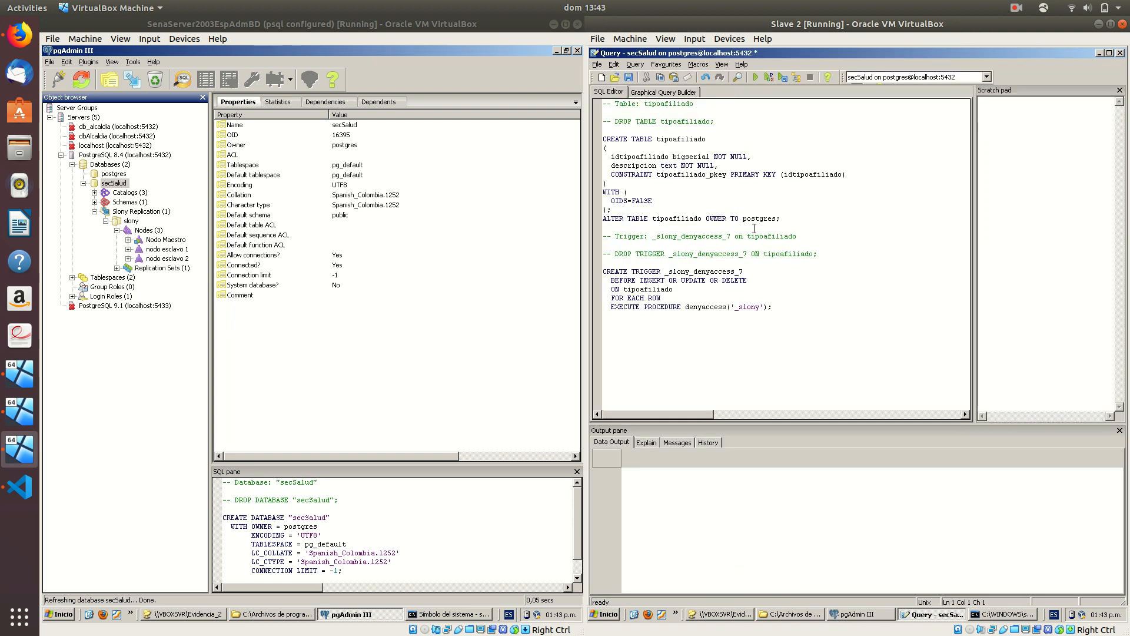
key("ctrl+a")
type("select * from eps;")
key("F5")
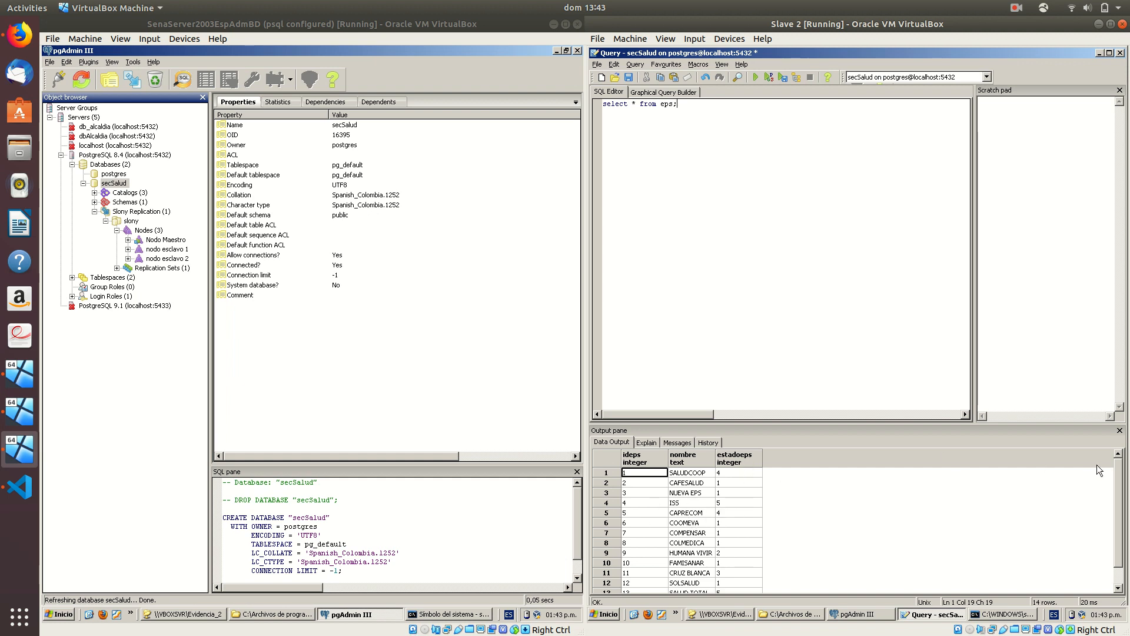
Review the 14 eps rows, then open a secSalud query window on the master
scroll(1118, 474, "down", 1)
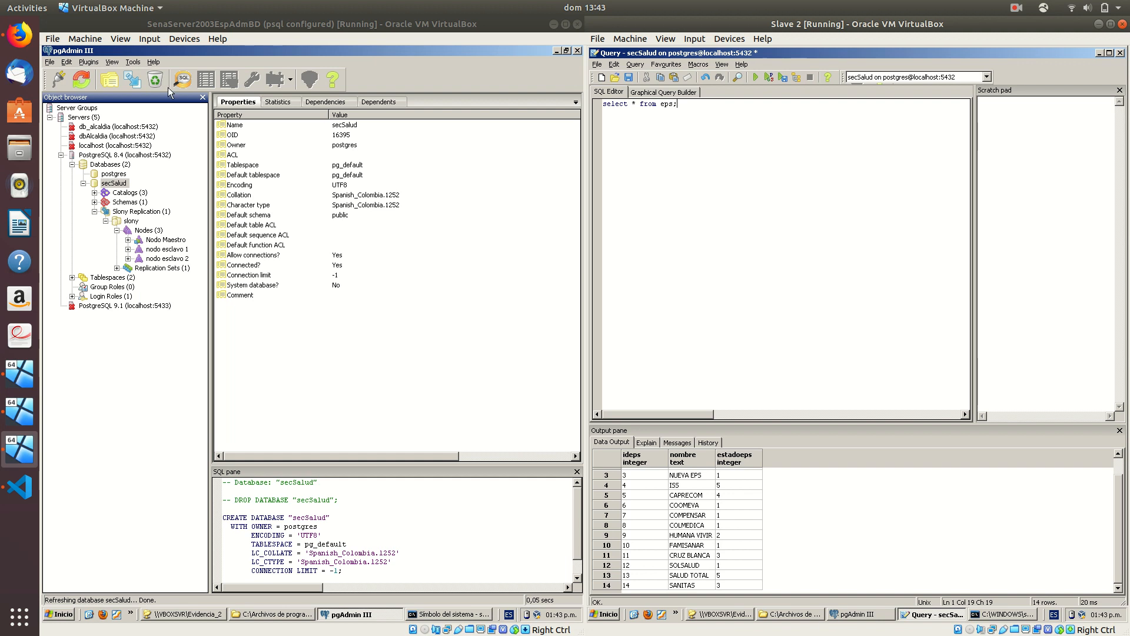
left_click(115, 184)
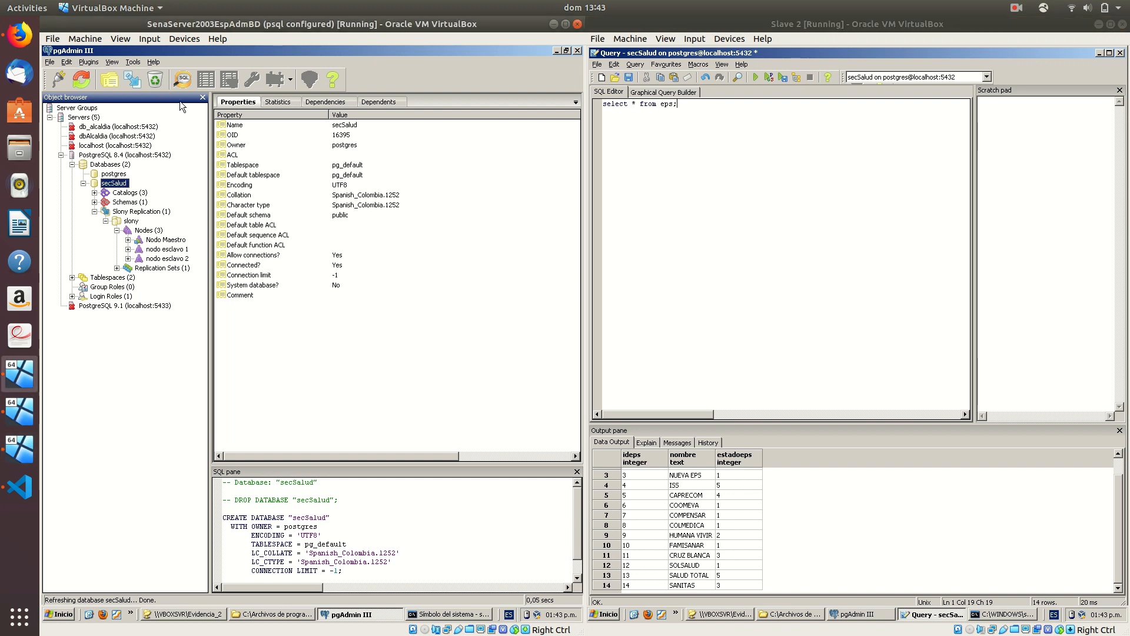
left_click(181, 79)
On the master, run select * from eps; and compare its 14 rows with Slave 2
type("selec")
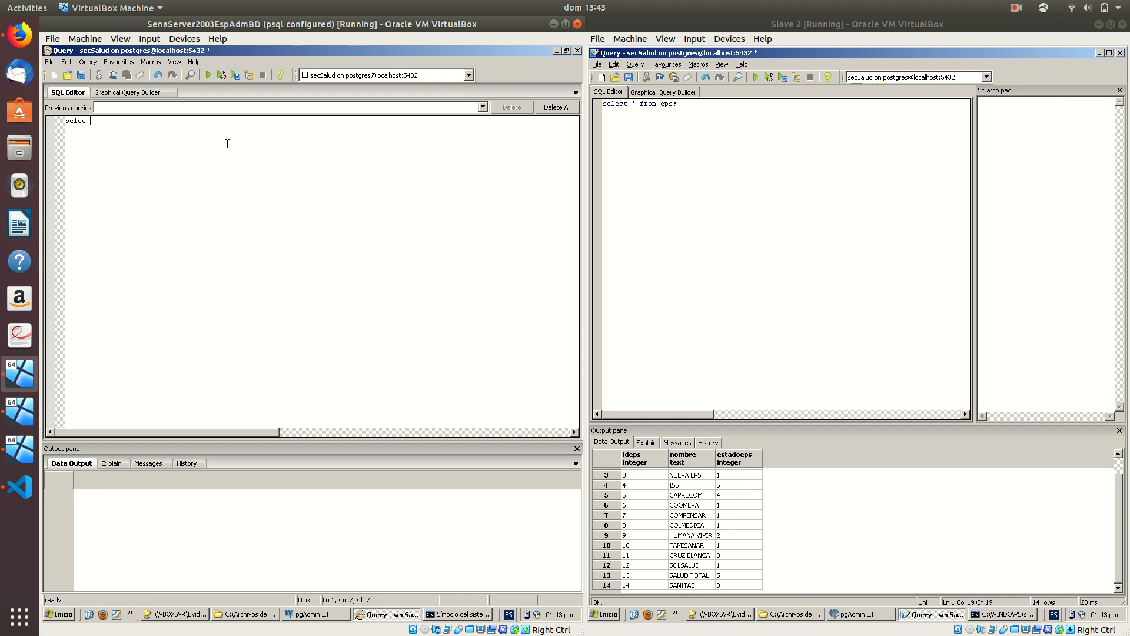
key("BackSpace")
type("t * from eps;")
key("F5")
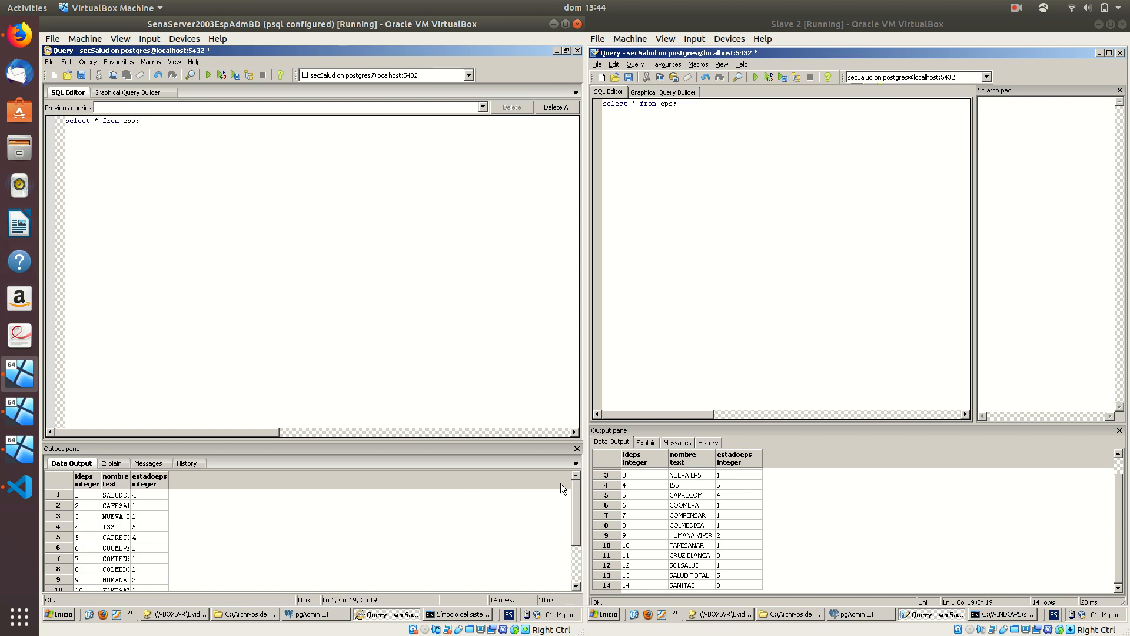
mouse_move(572, 485)
left_mouse_down()
mouse_move(576, 544)
mouse_move(576, 486)
left_mouse_up()
left_click_drag(576, 485, 577, 541)
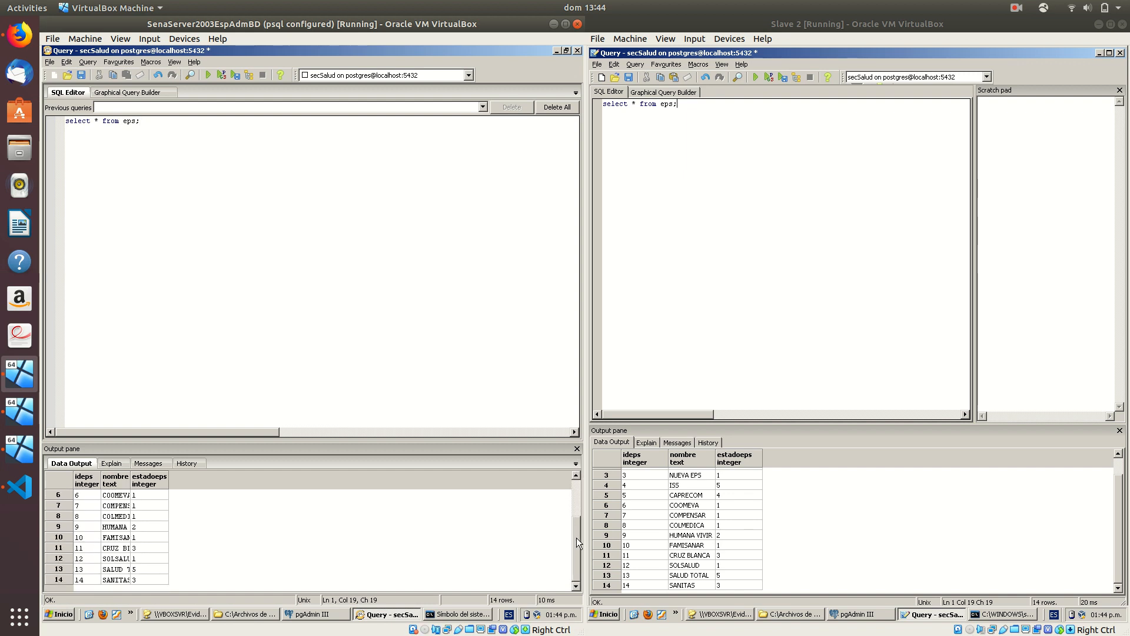
left_click(1119, 513)
scroll(1118, 514, "up", 1)
scroll(1118, 514, "down", 1)
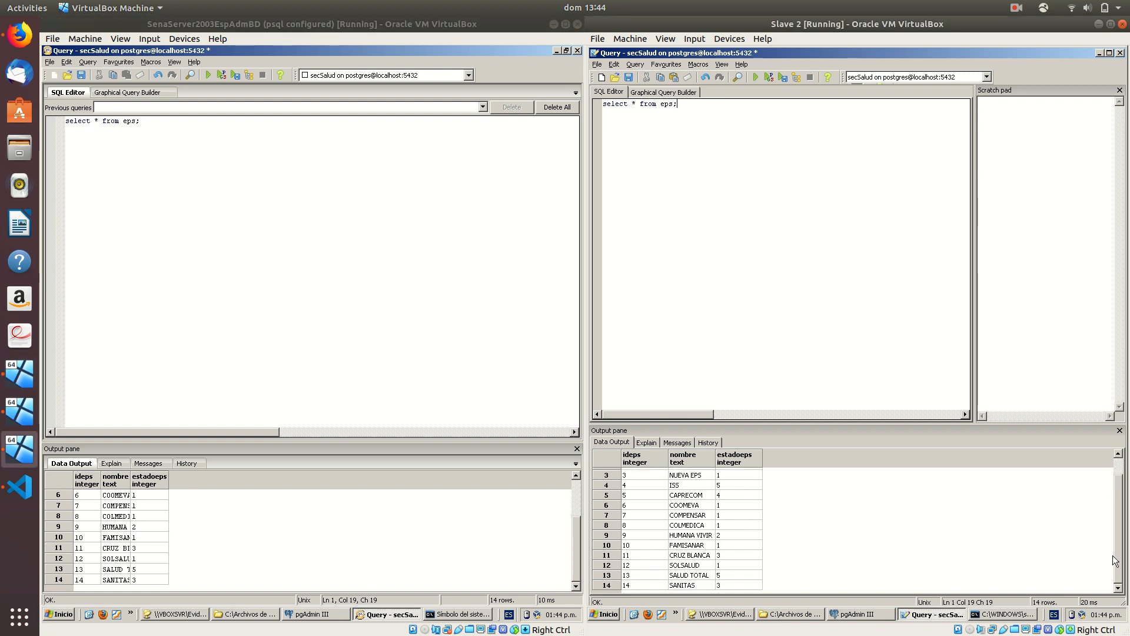
On the master, run insert into eps(nombre, estadoeps) values('Salud Vida', 1);
left_click(233, 108)
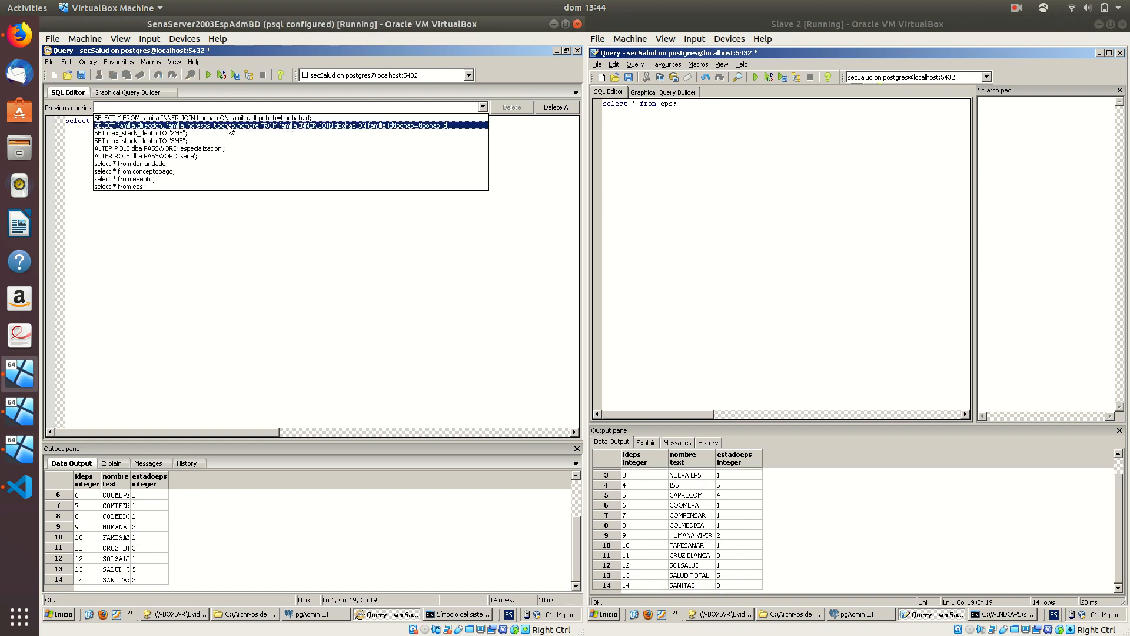
left_click(184, 253)
left_click(193, 159)
key("ctrl+a")
type("insert int")
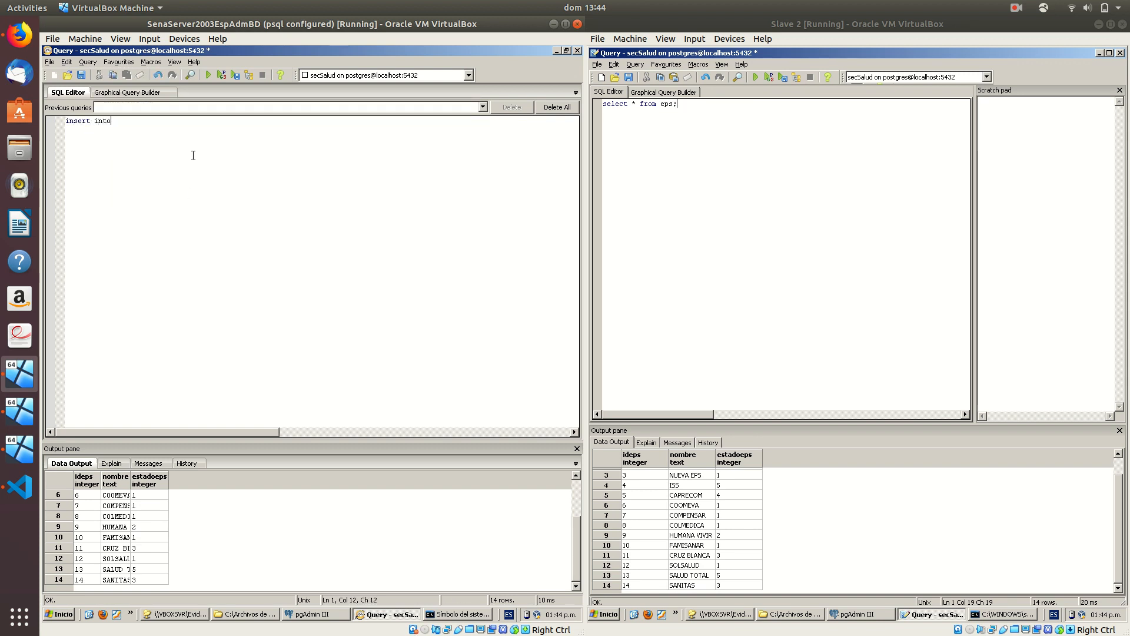
type("o eps(nombre")
key("BackSpace")
key("BackSpace")
key("BackSpace")
key("BackSpace")
type("mbre, estadoeps) values(")
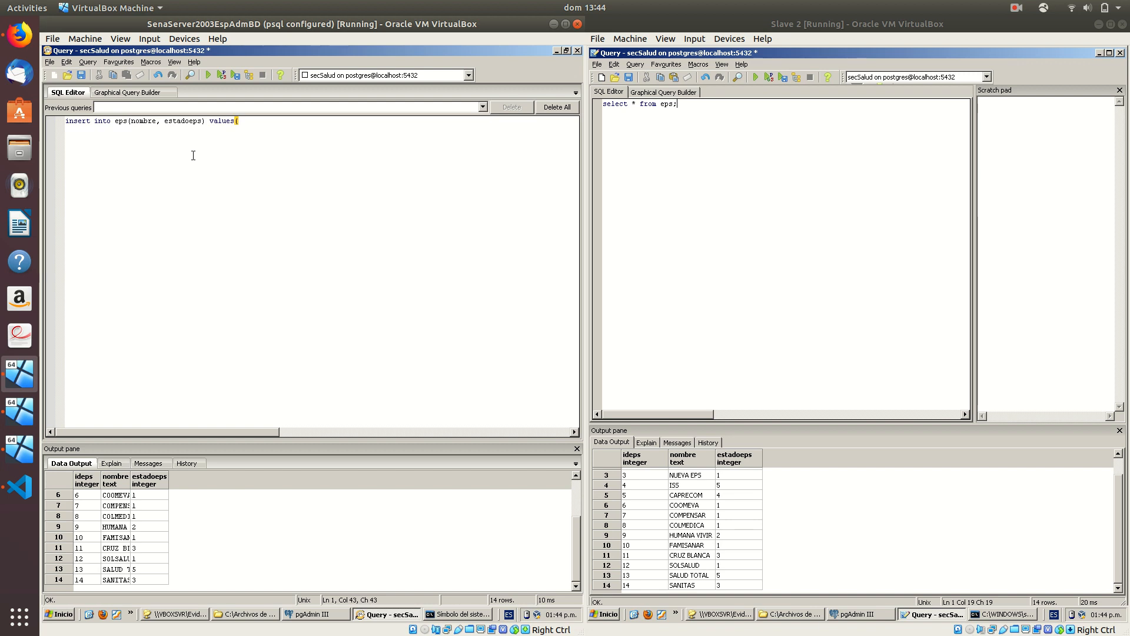
type("'Salud Vida', 1);")
key("F5")
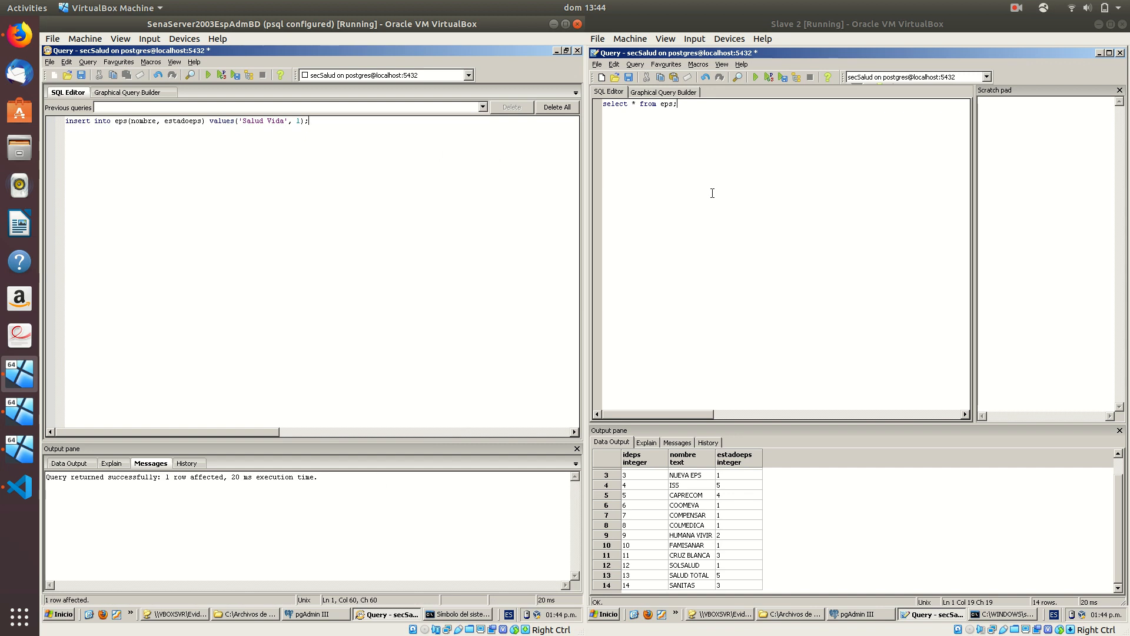
left_click(721, 170)
Re-run the eps listing on Slave 2, then bring up pgAdmin III on Slave 1
key("F5")
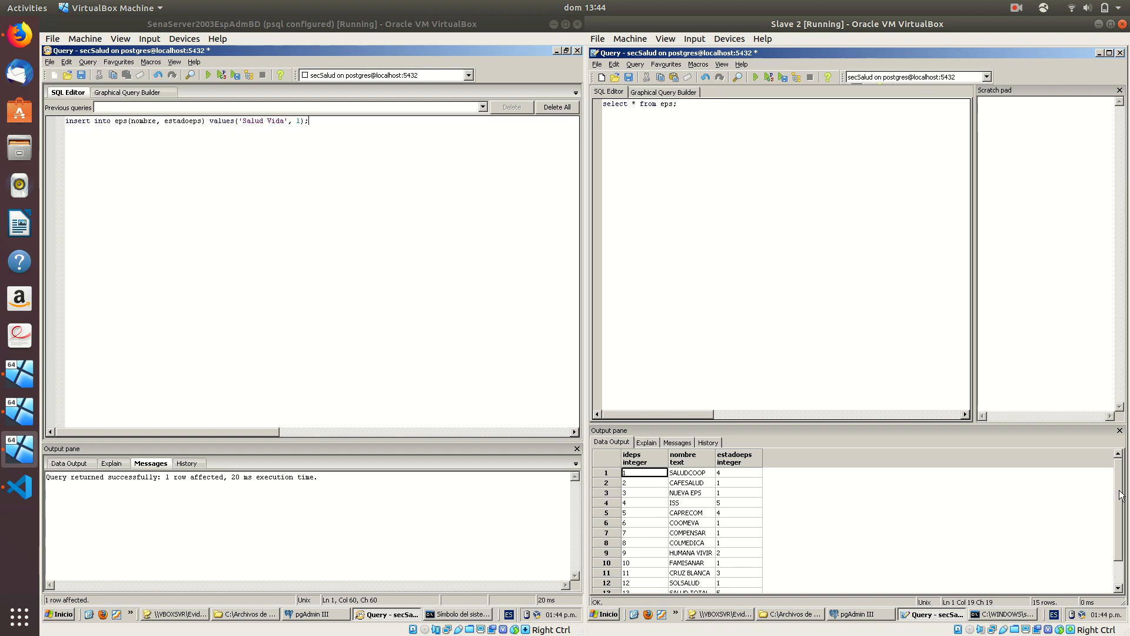
scroll(1118, 565, "down", 1)
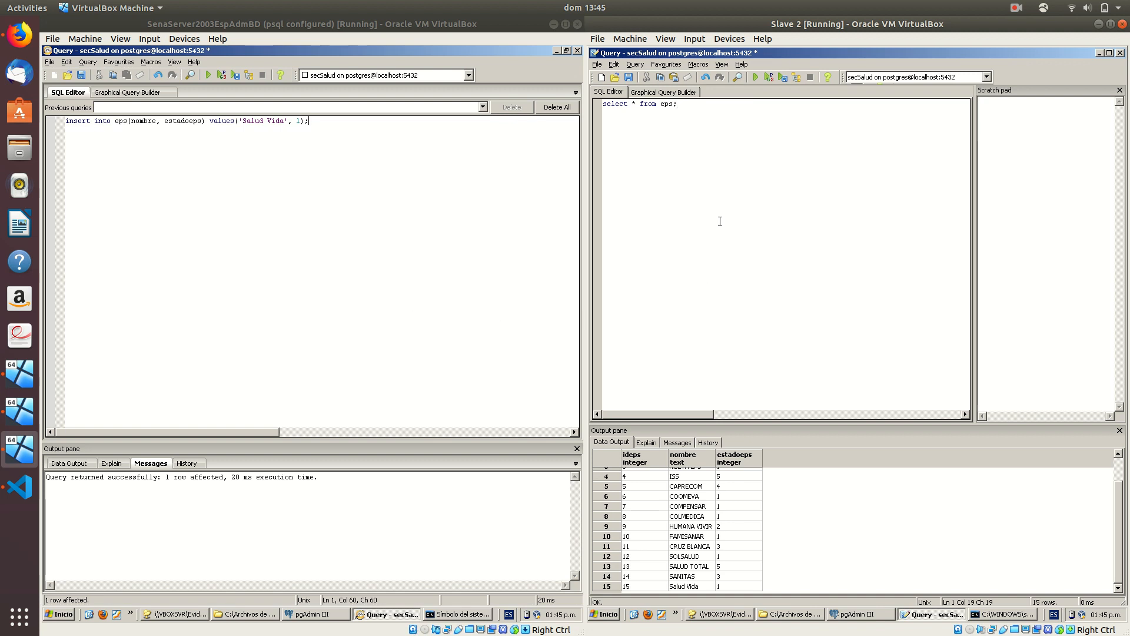
left_click(19, 410)
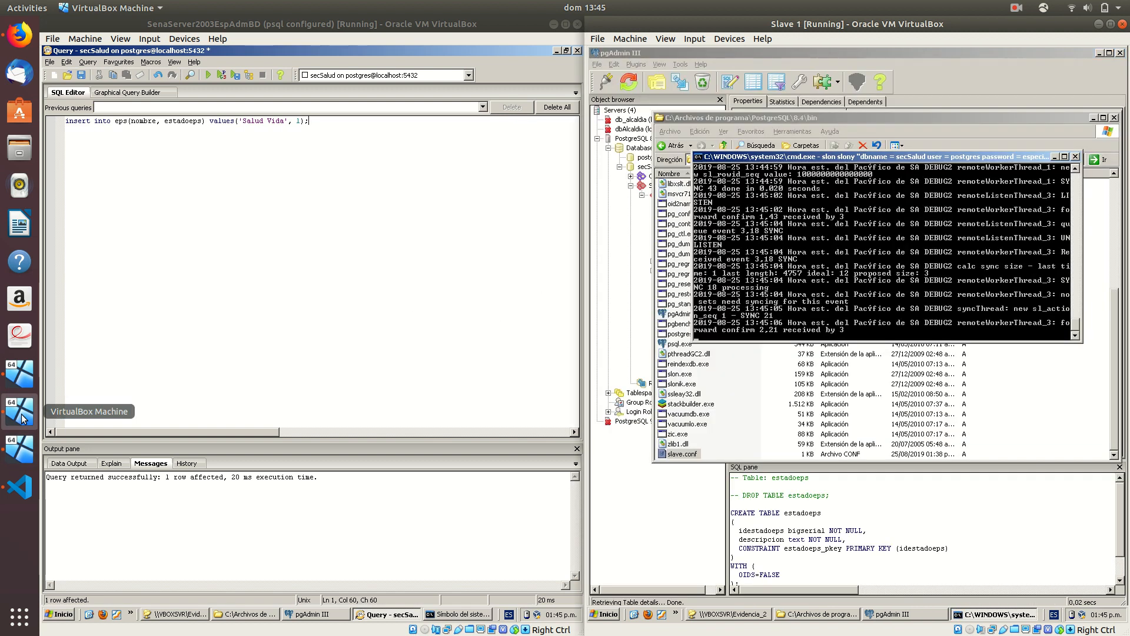
left_click(642, 250)
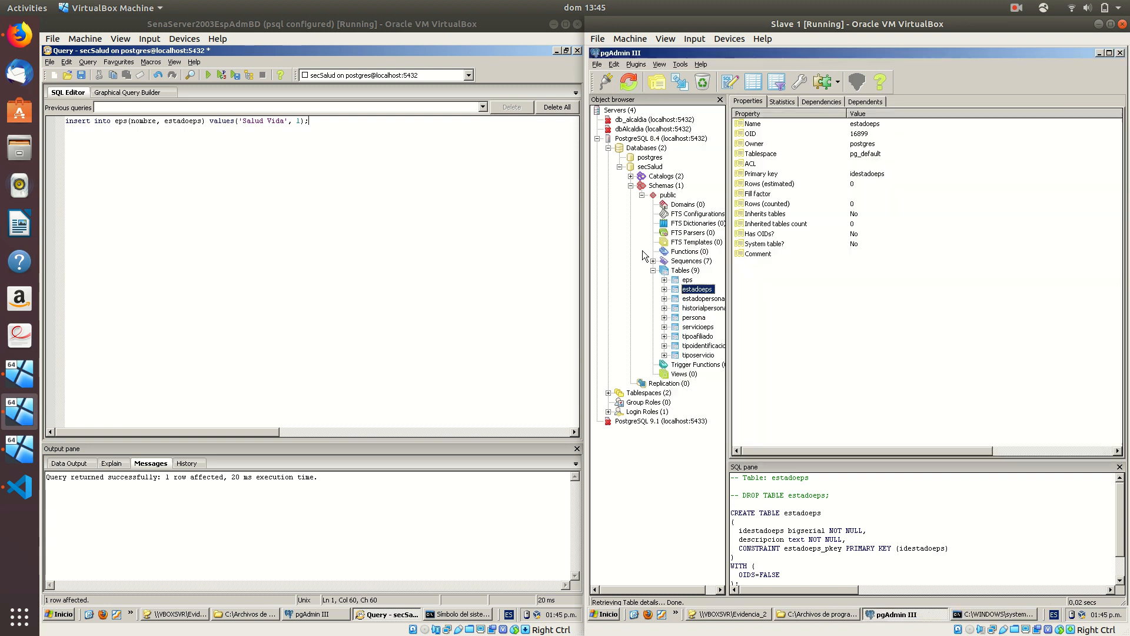
On Slave 1, run select * from eps; and find 'Salud Vida' as row 15
left_click(730, 86)
left_click(761, 202)
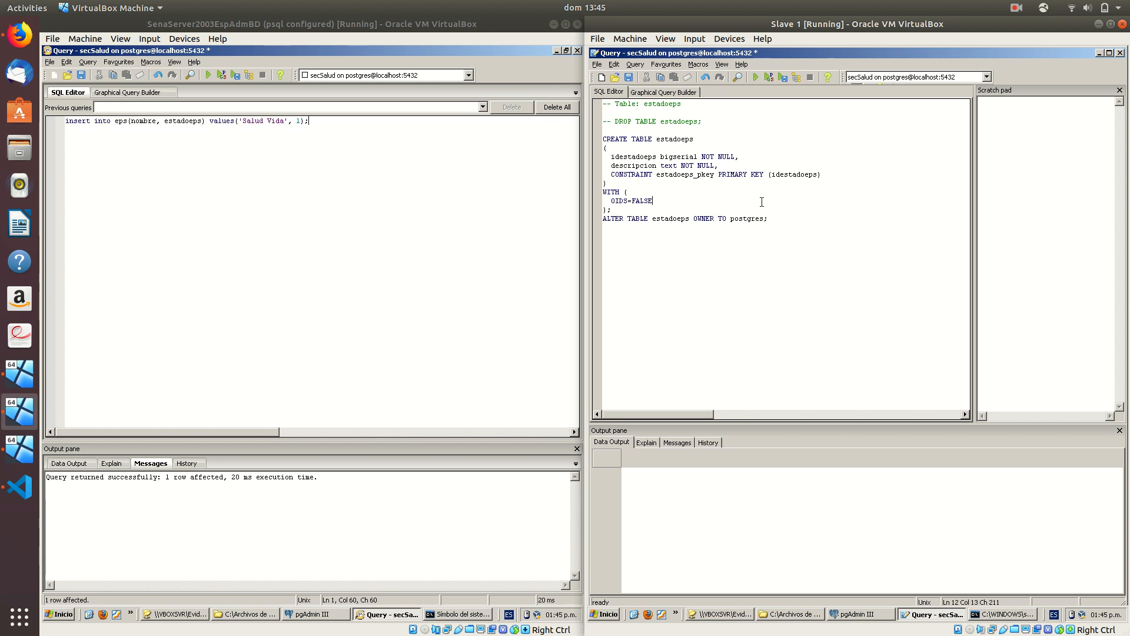
key("F5")
key("ctrl+a")
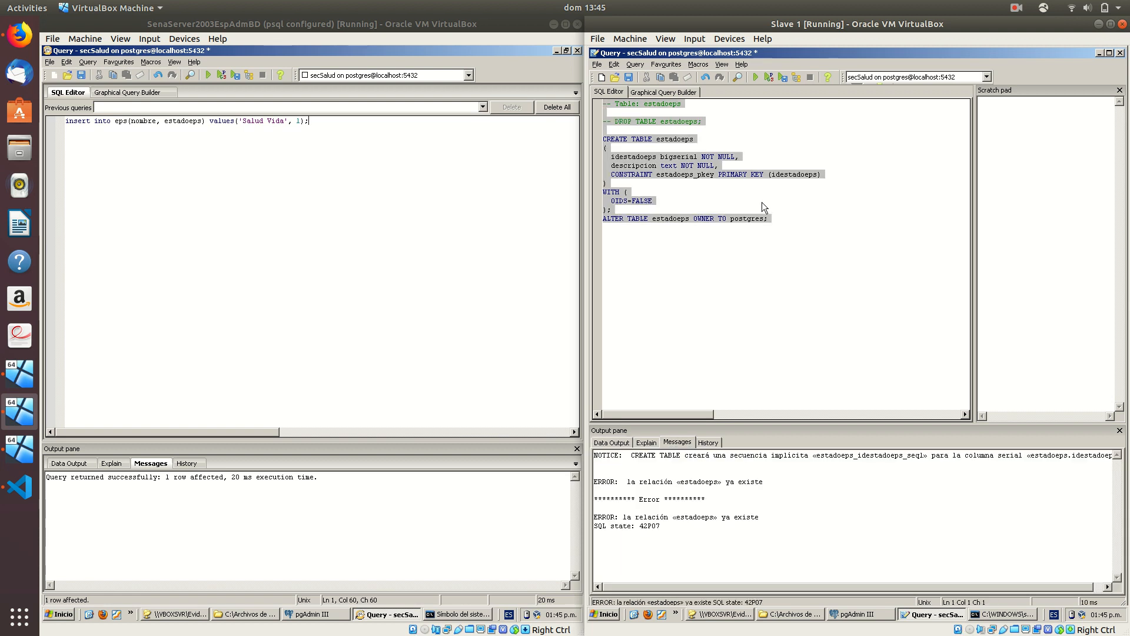
type("select * from eps;")
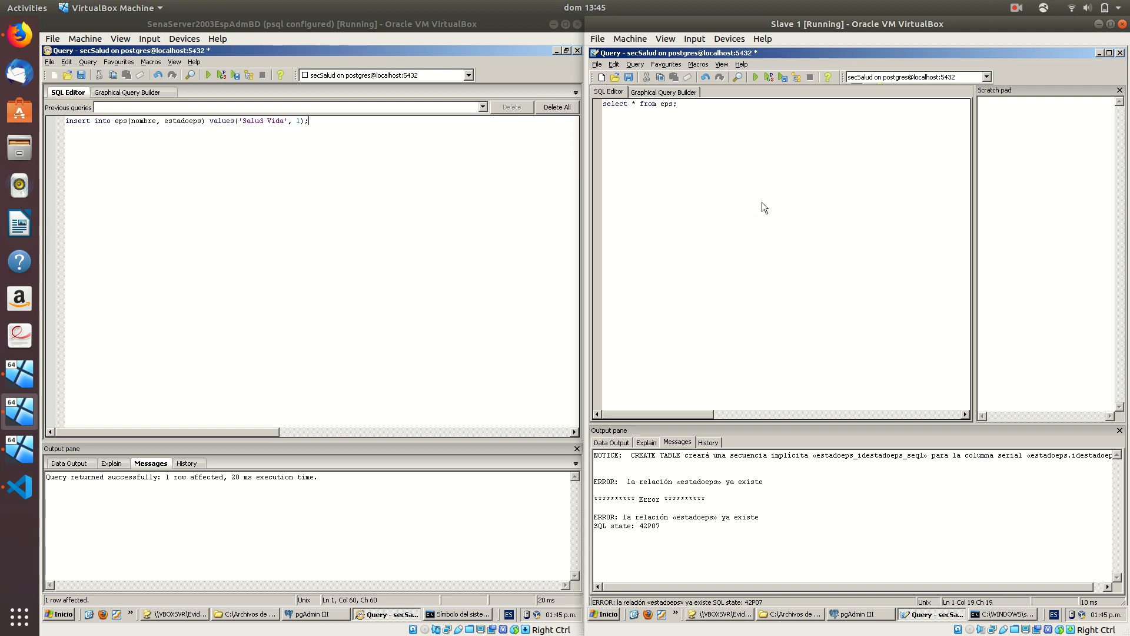
key("F5")
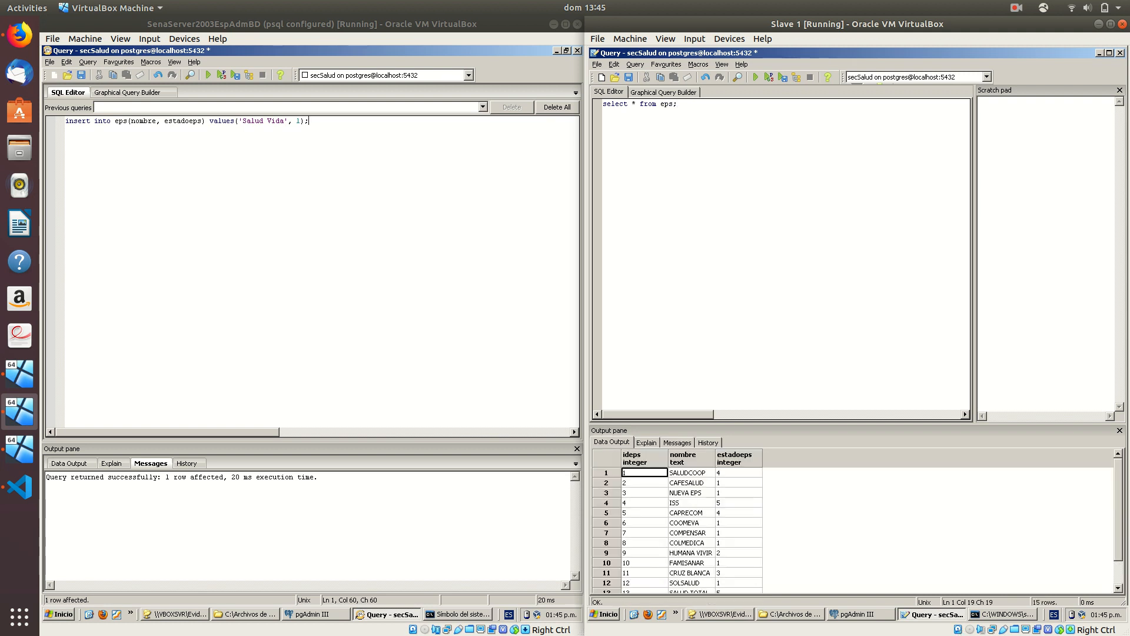
left_click_drag(1120, 494, 1112, 552)
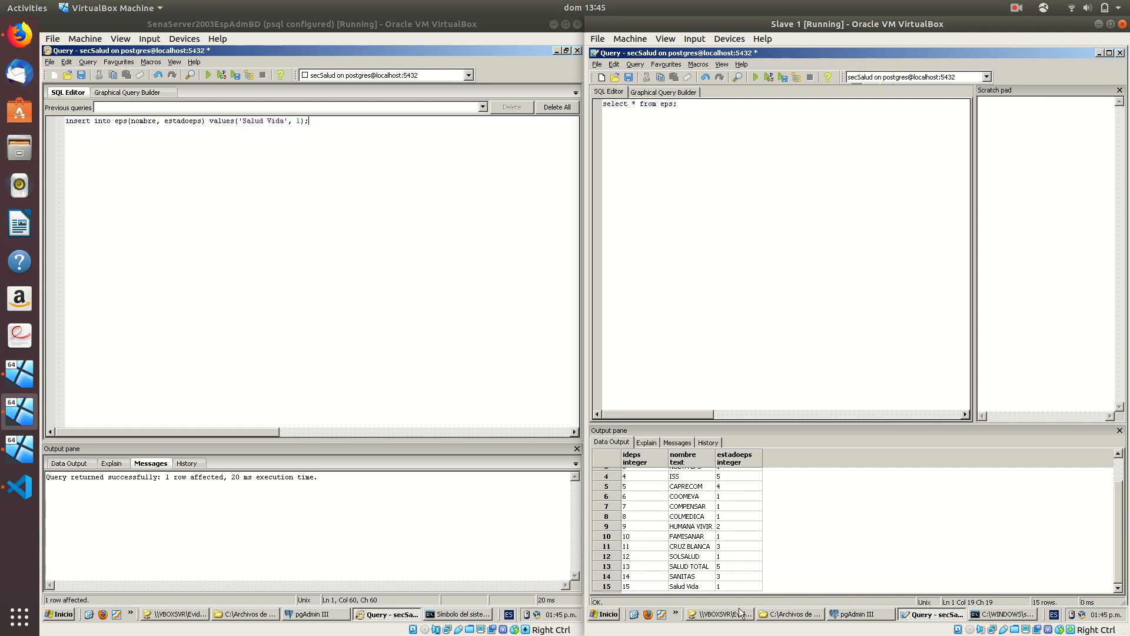
left_click(686, 587)
left_click(526, 136)
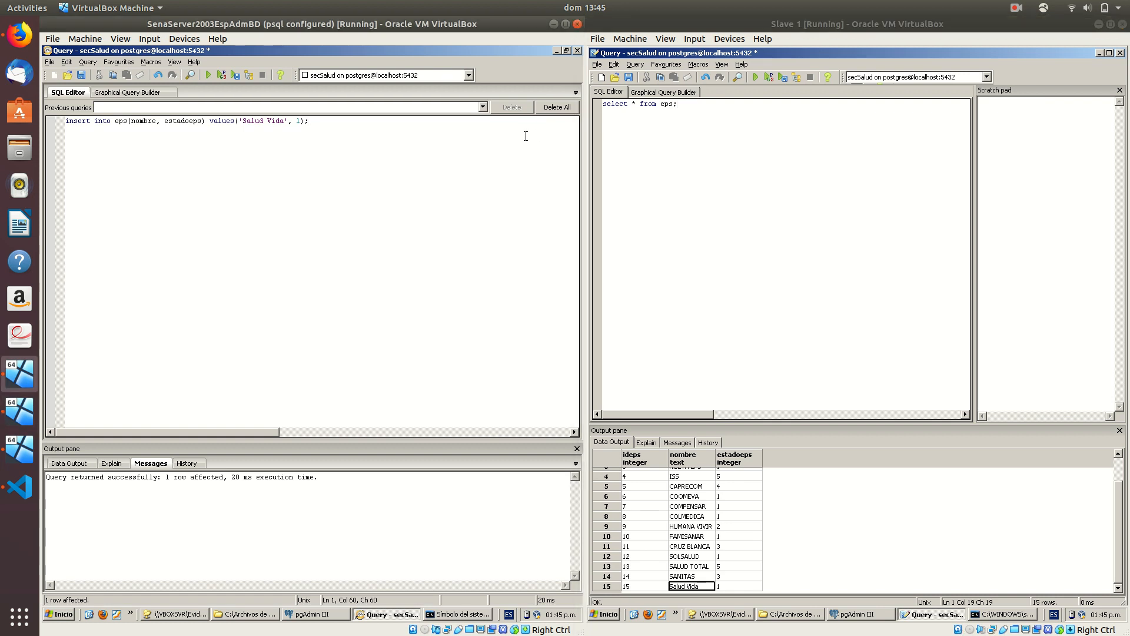
On Slave 1, run insert into eps(nombre, estadoeps) values('ips abc', 2); and get the Slony-I read-only error
key("ctrl+a")
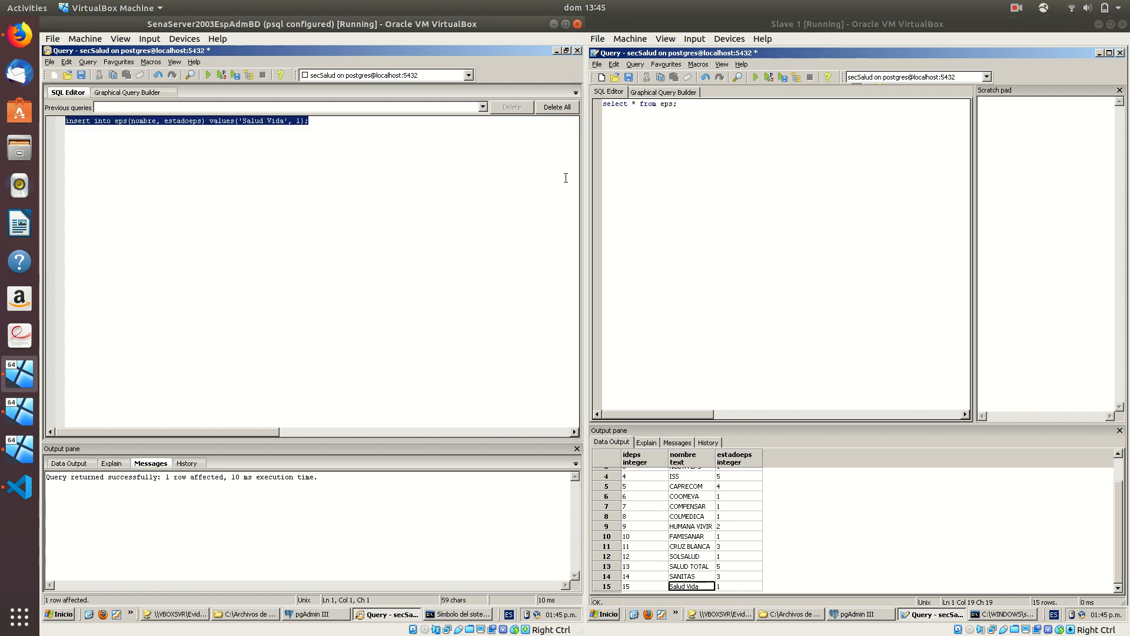
left_click(751, 113)
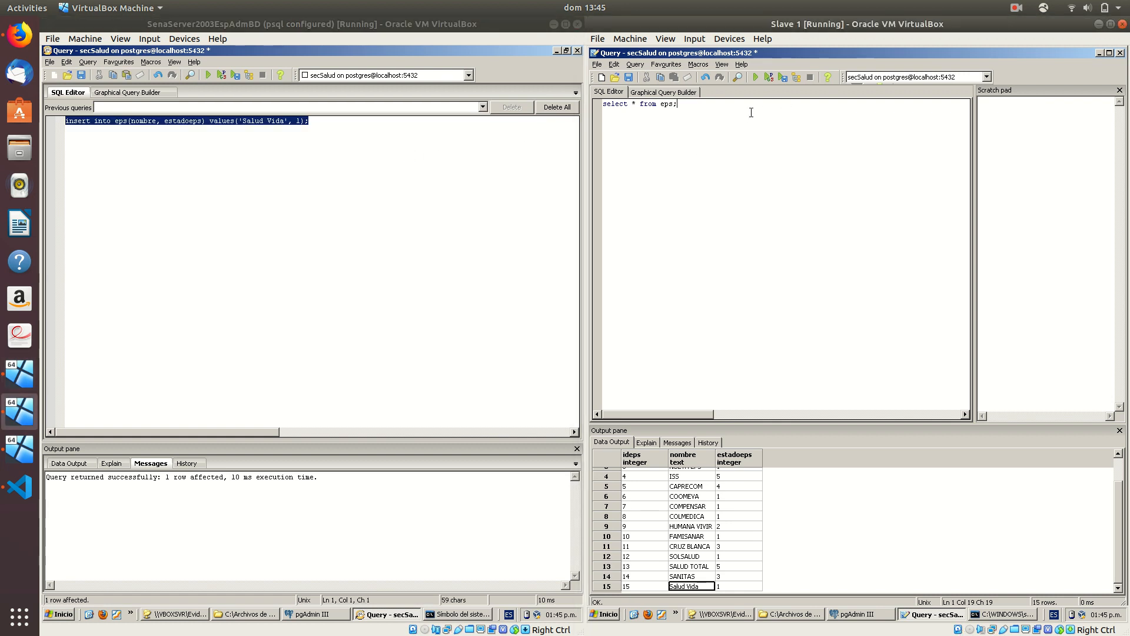
key("ctrl+a")
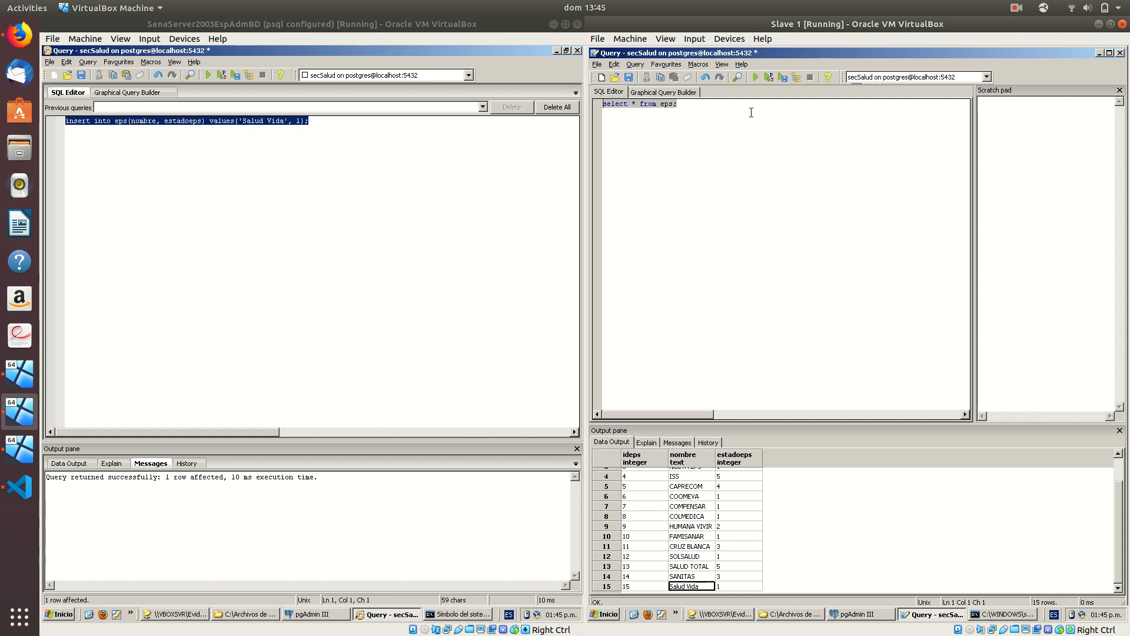
left_click(751, 112)
key("ctrl+a")
key("Delete")
type("insert into ")
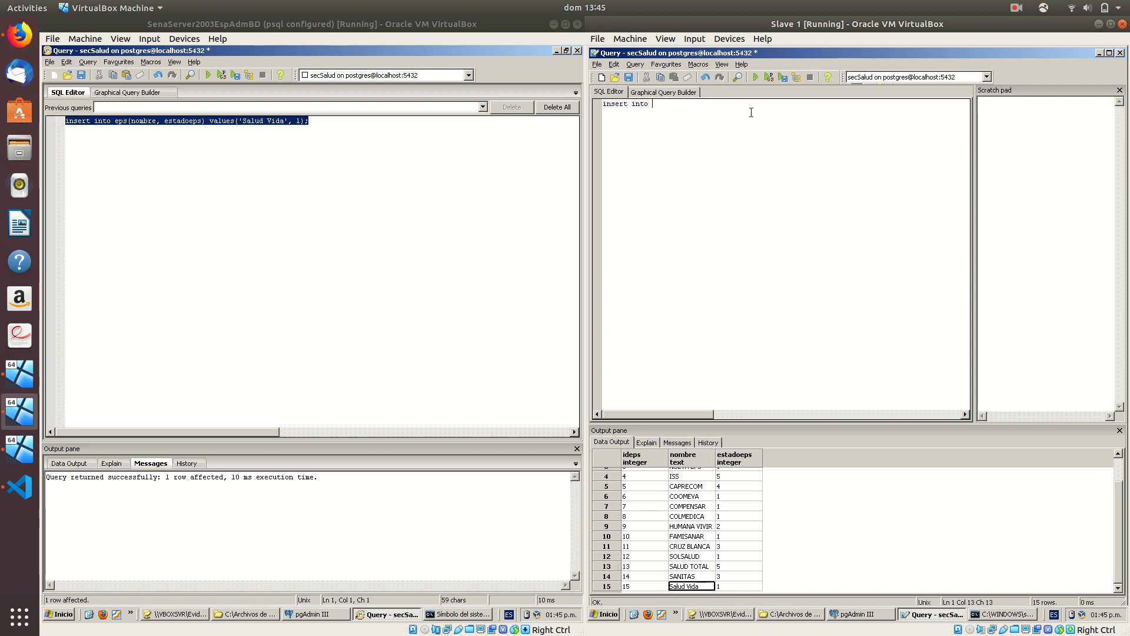
type("eps(nombre, estadoeps) values(")
type("'ips abc', 2);")
key("F5")
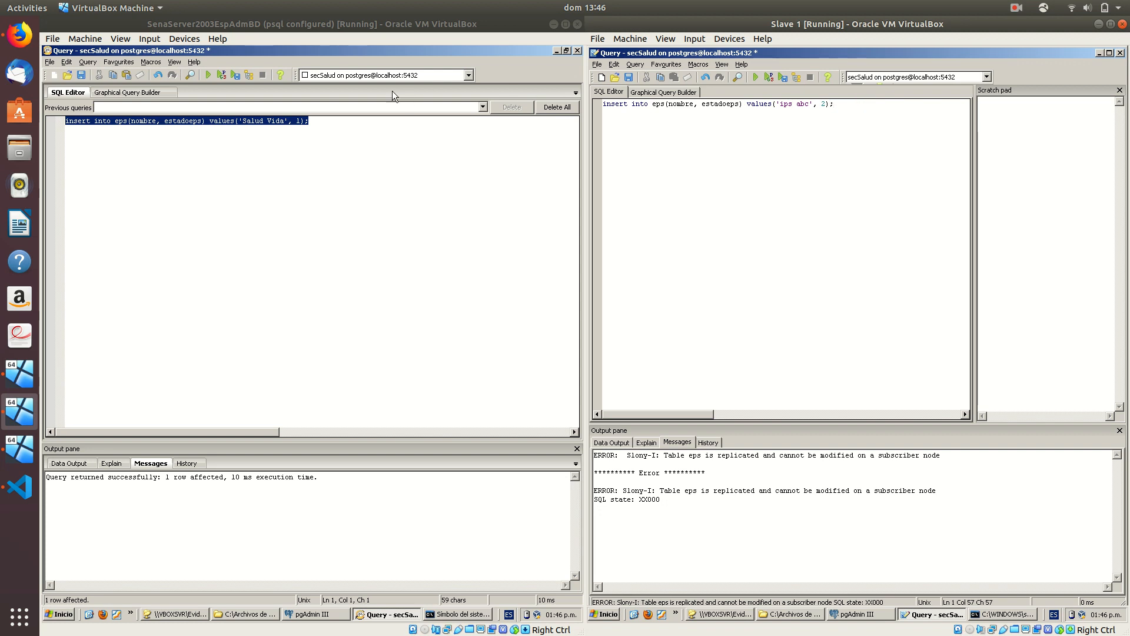
left_click(395, 135)
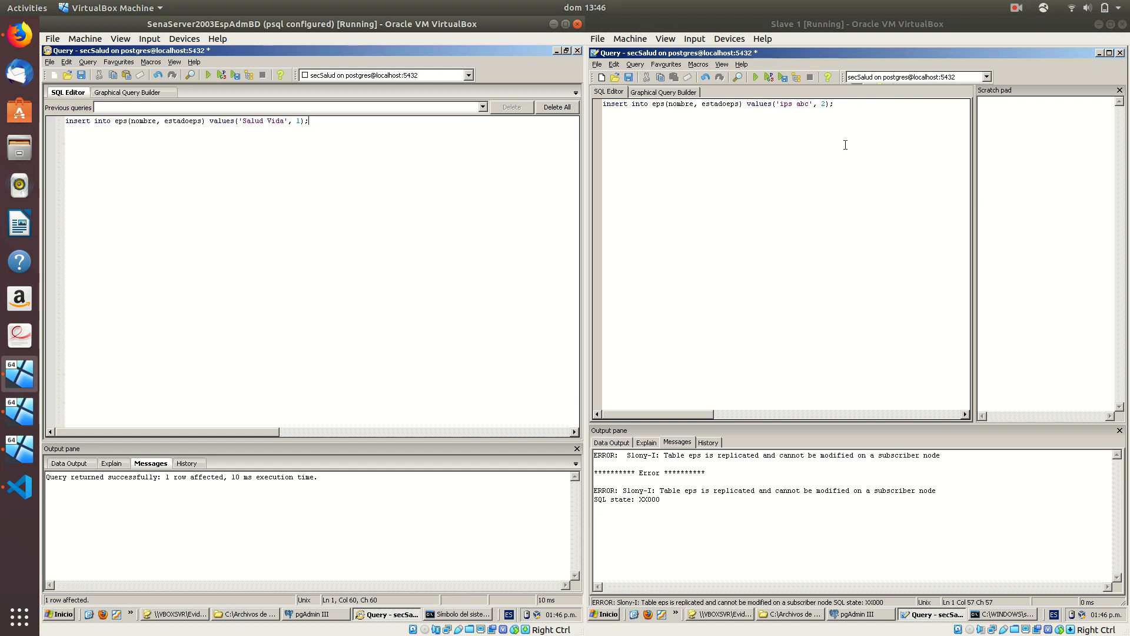
left_click(861, 113)
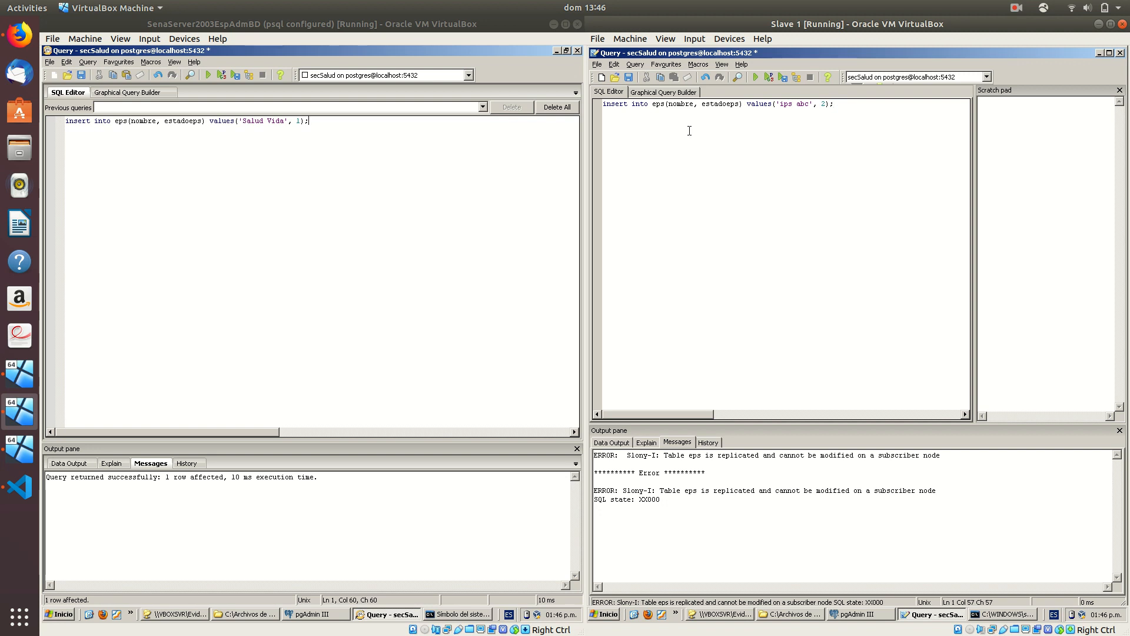
left_click(326, 239)
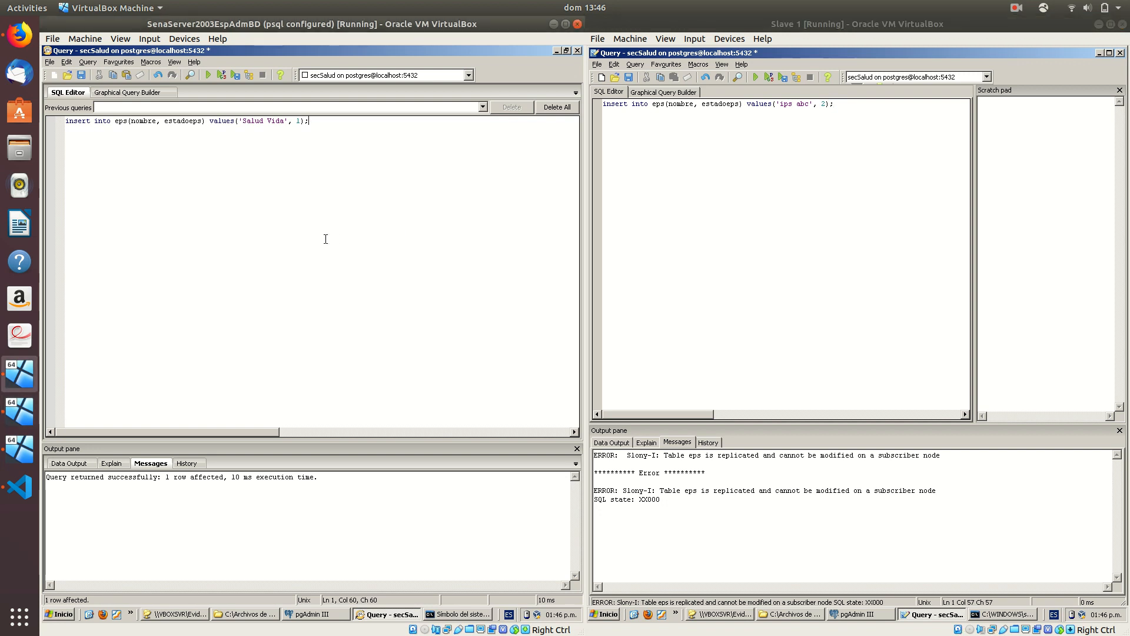